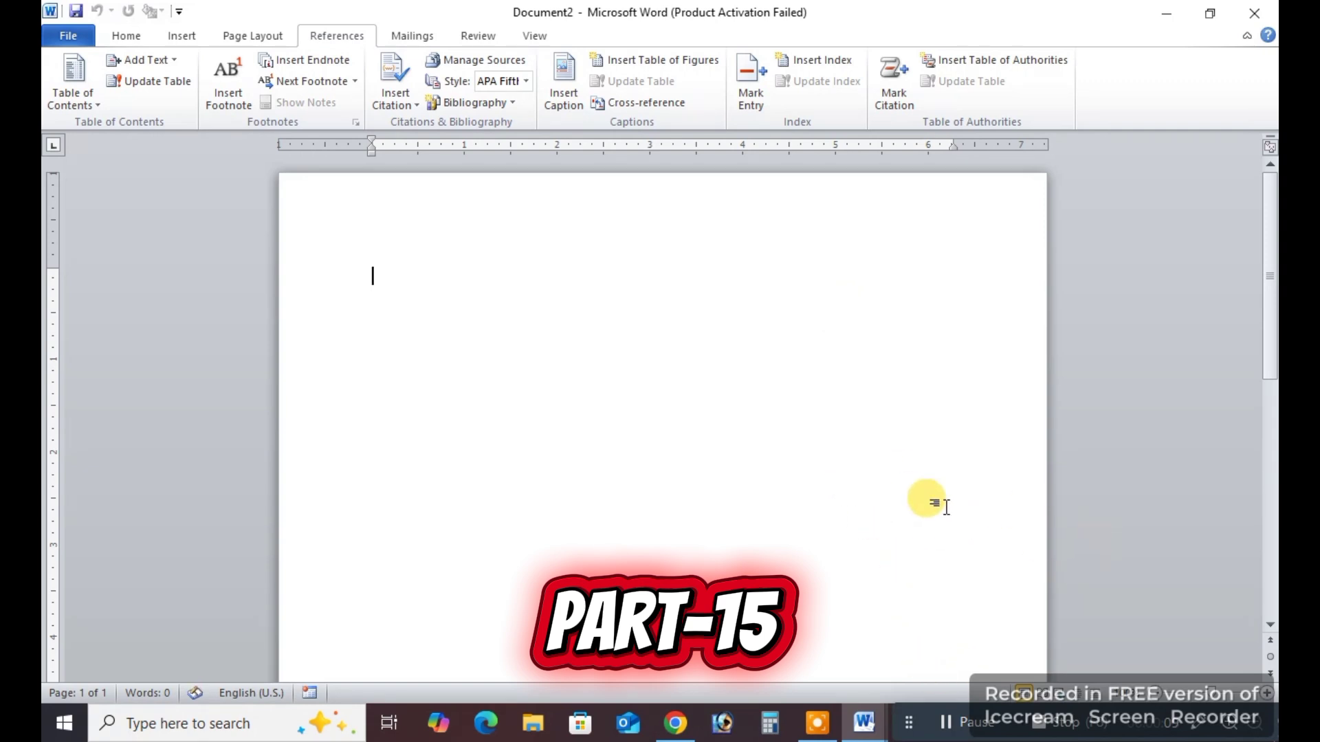
left_click(1198, 722)
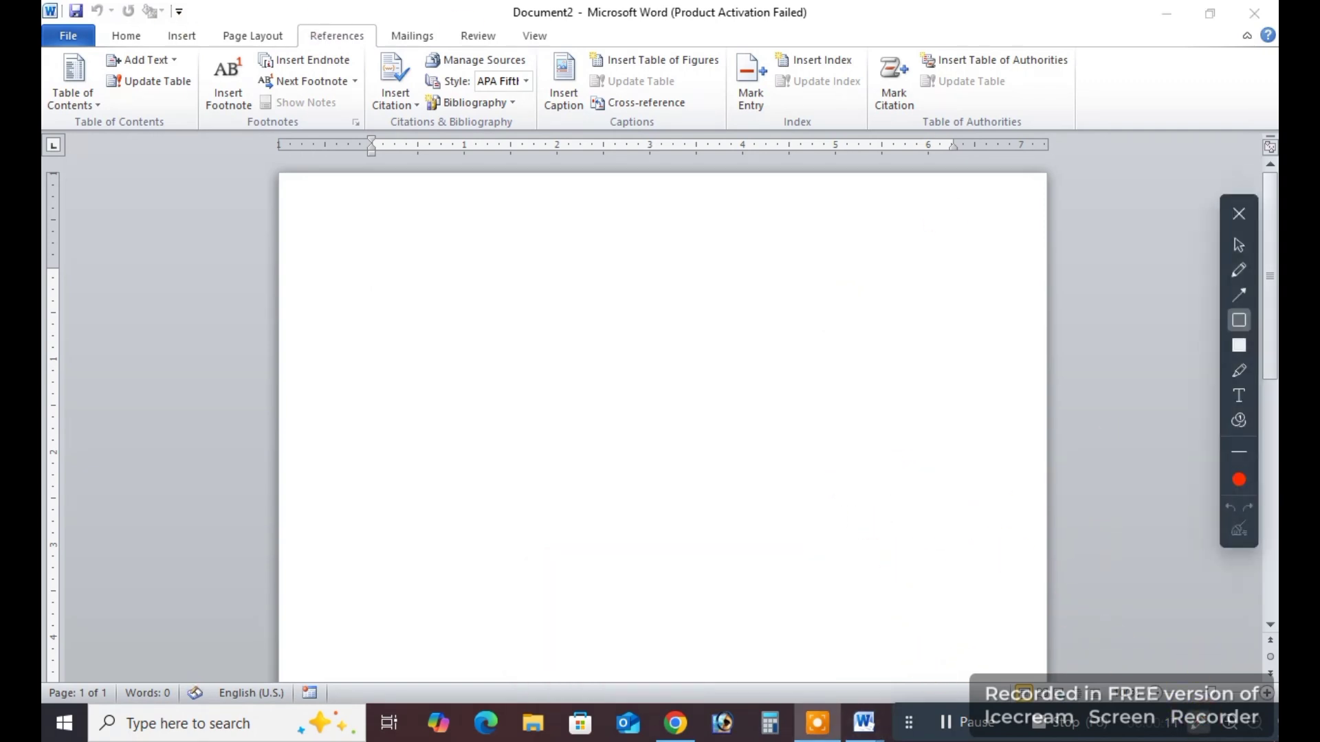
left_click_drag(97, 28, 298, 45)
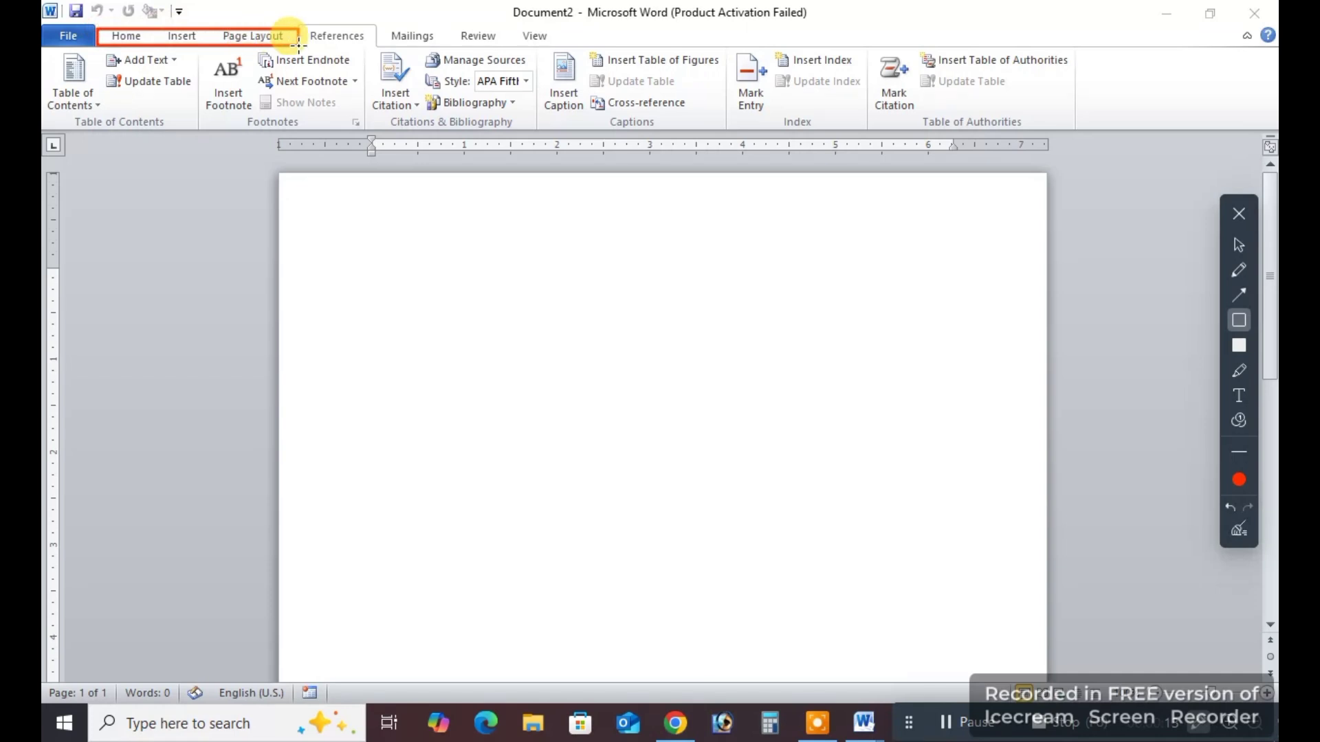
mouse_move(99, 27)
left_mouse_down()
mouse_move(152, 48)
mouse_move(287, 61)
left_mouse_up()
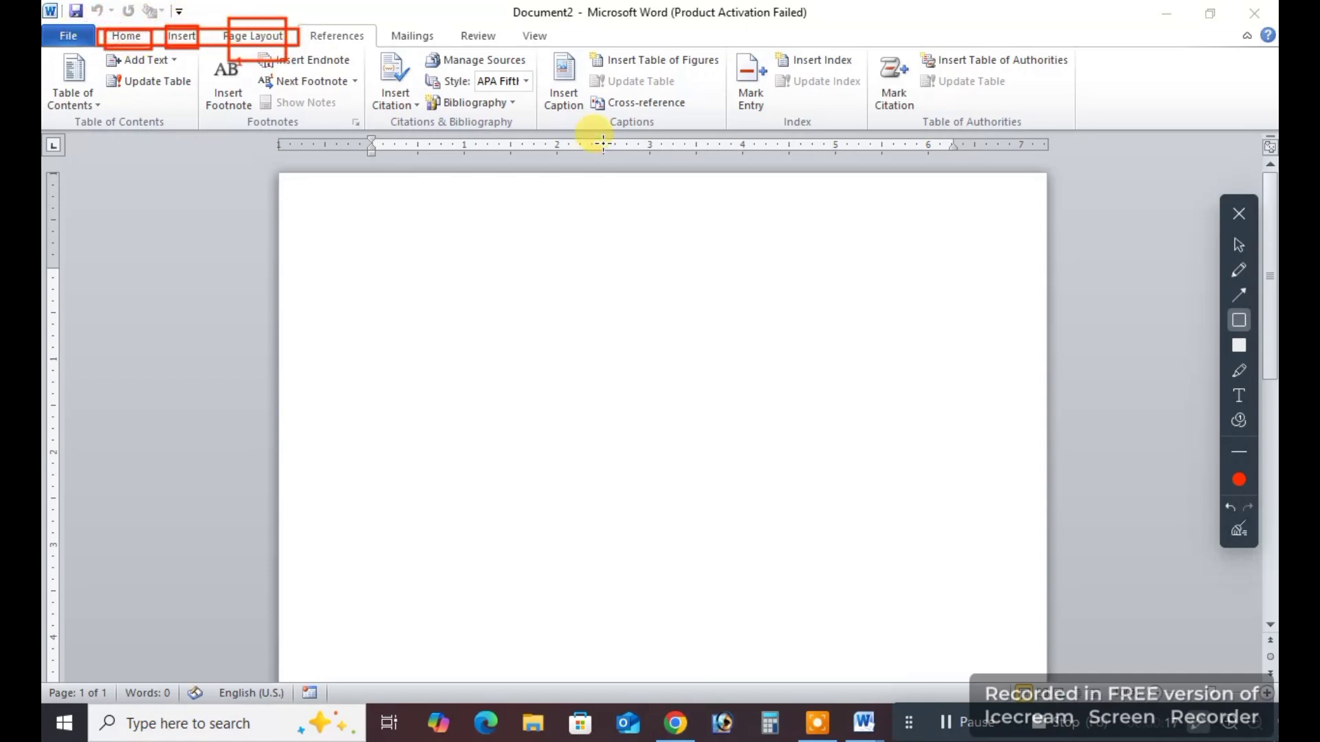
left_click(1238, 531)
left_click(1239, 214)
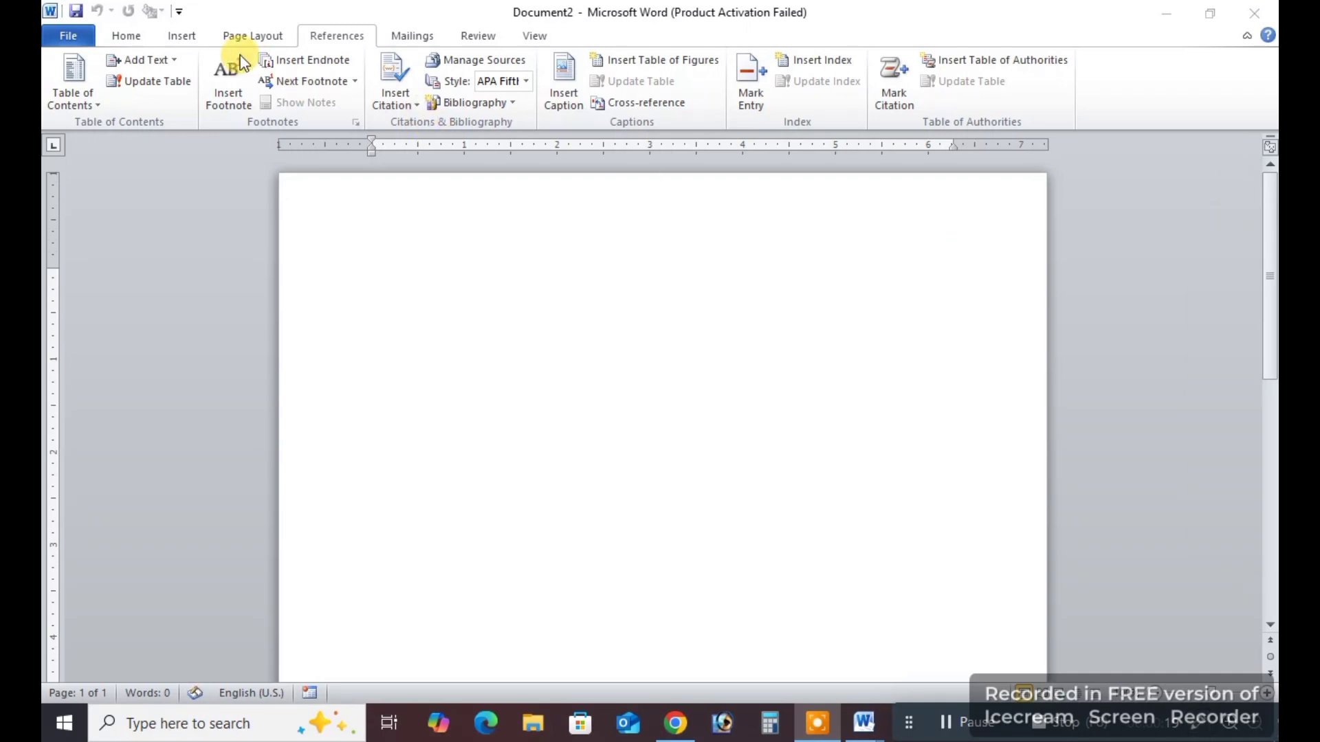
left_click(254, 27)
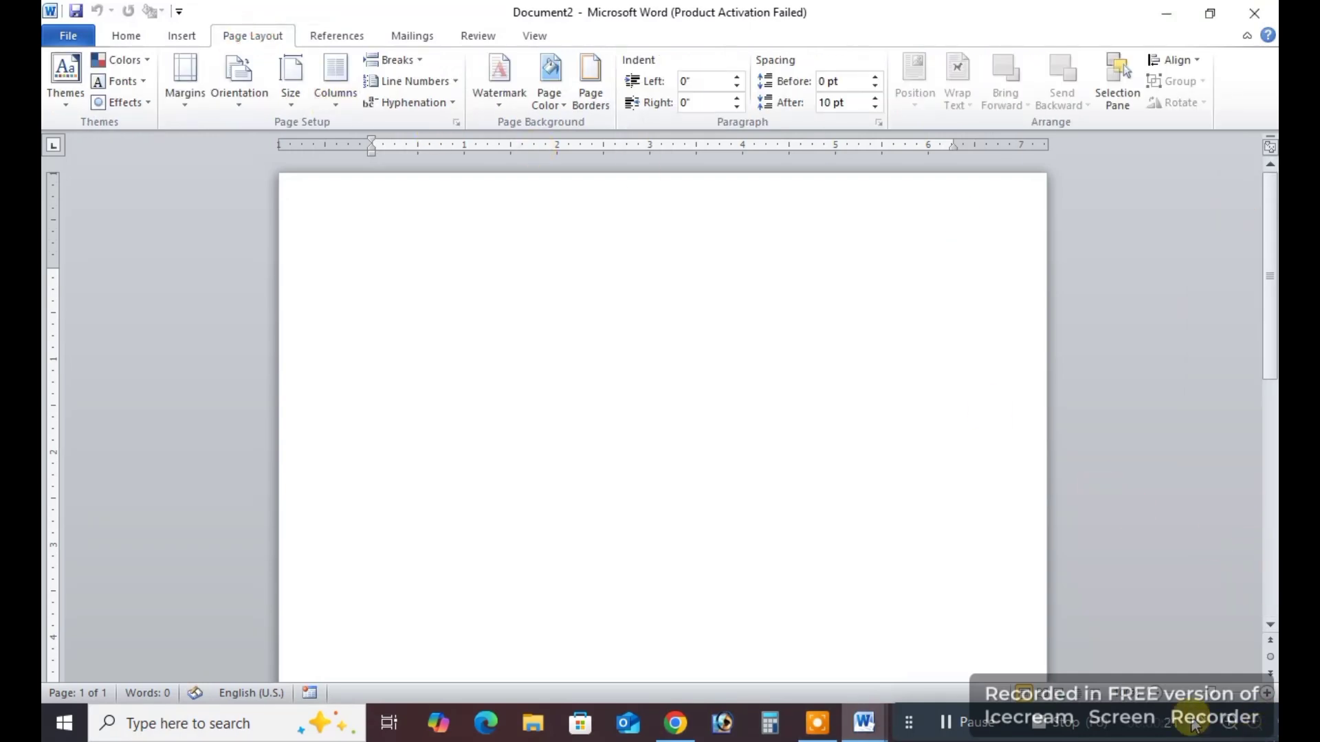
left_click_drag(43, 39, 1276, 129)
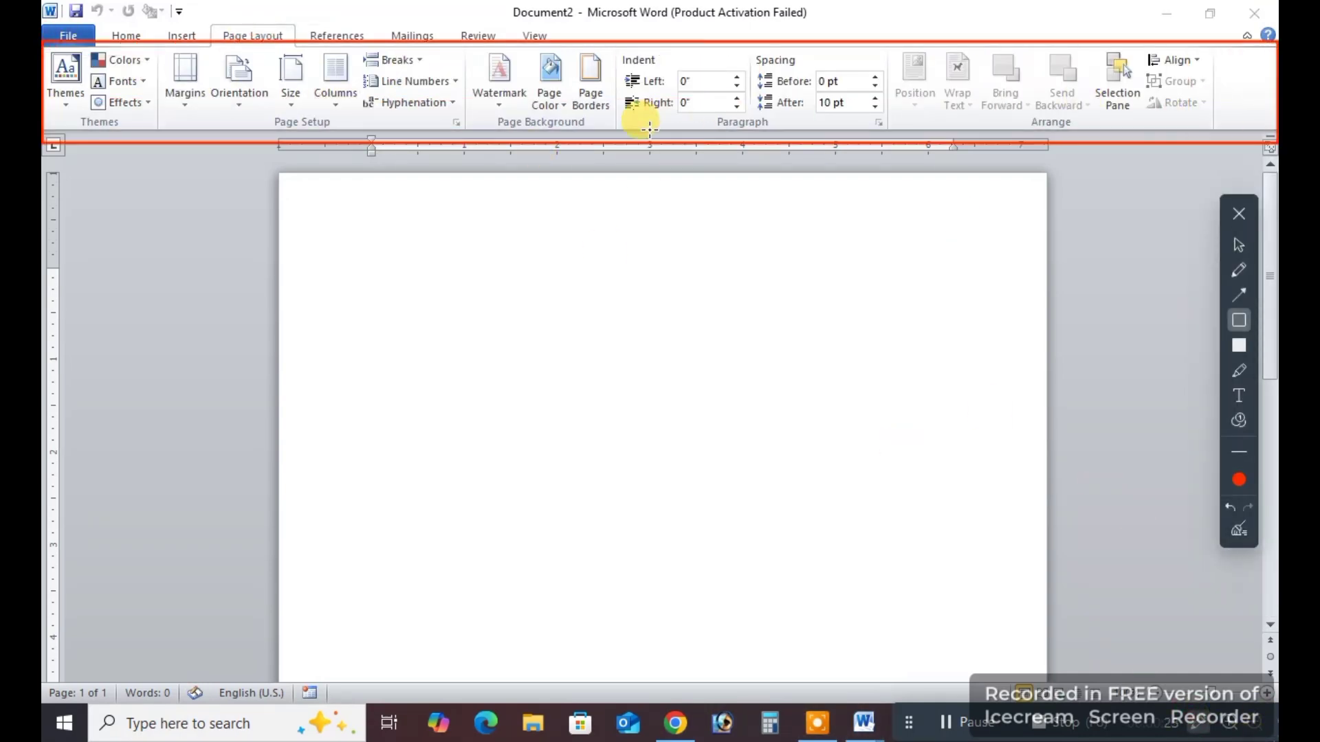
left_click(1239, 531)
left_click(1240, 213)
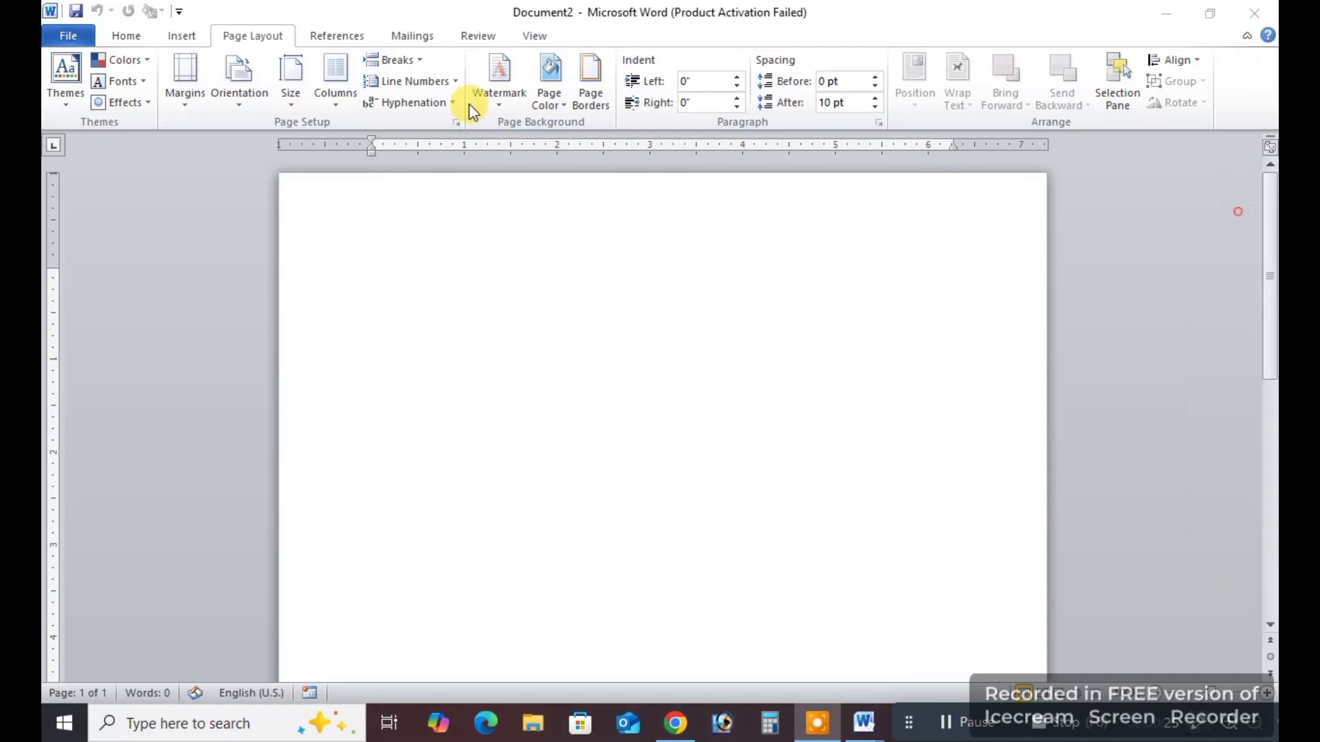
Examine the reference commands for the table of contents, footnotes, citations and bibliography, and captions.
left_click(337, 38)
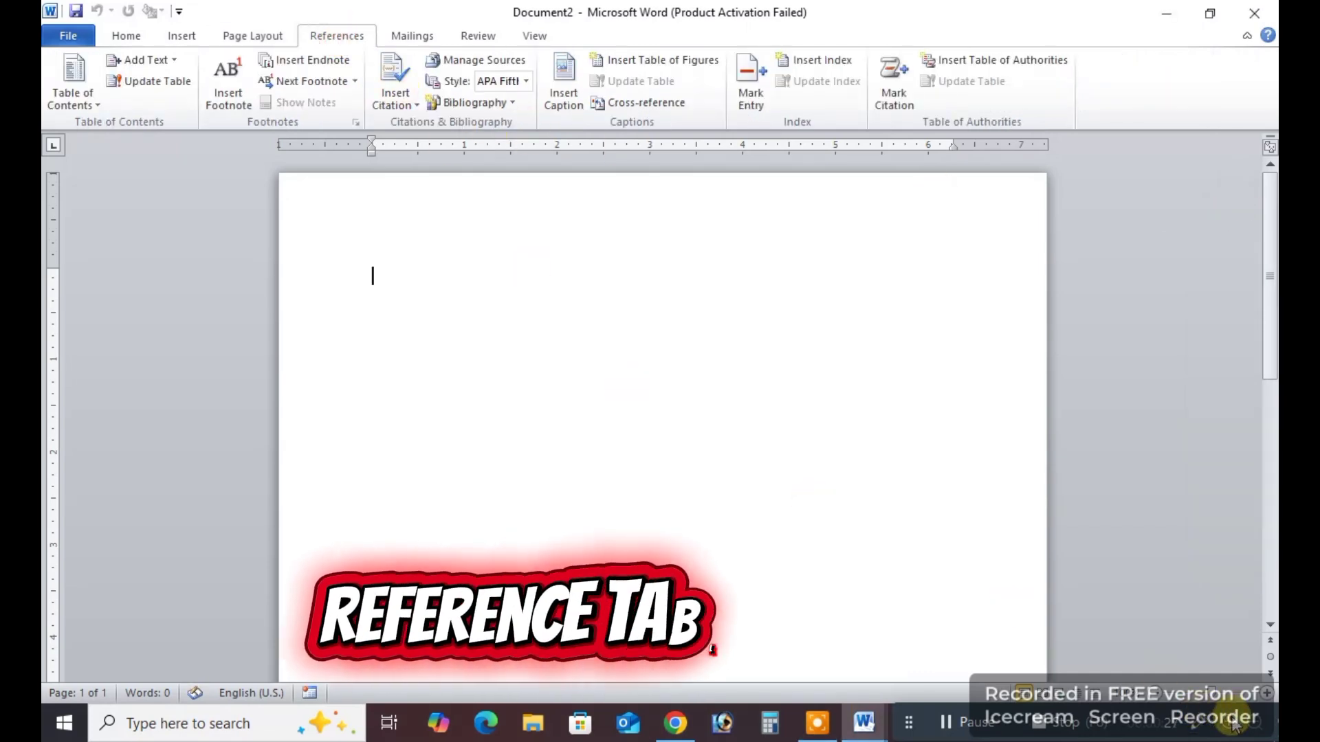
left_click(1197, 729)
mouse_move(43, 51)
left_mouse_down()
mouse_move(1273, 96)
mouse_move(1276, 133)
left_mouse_up()
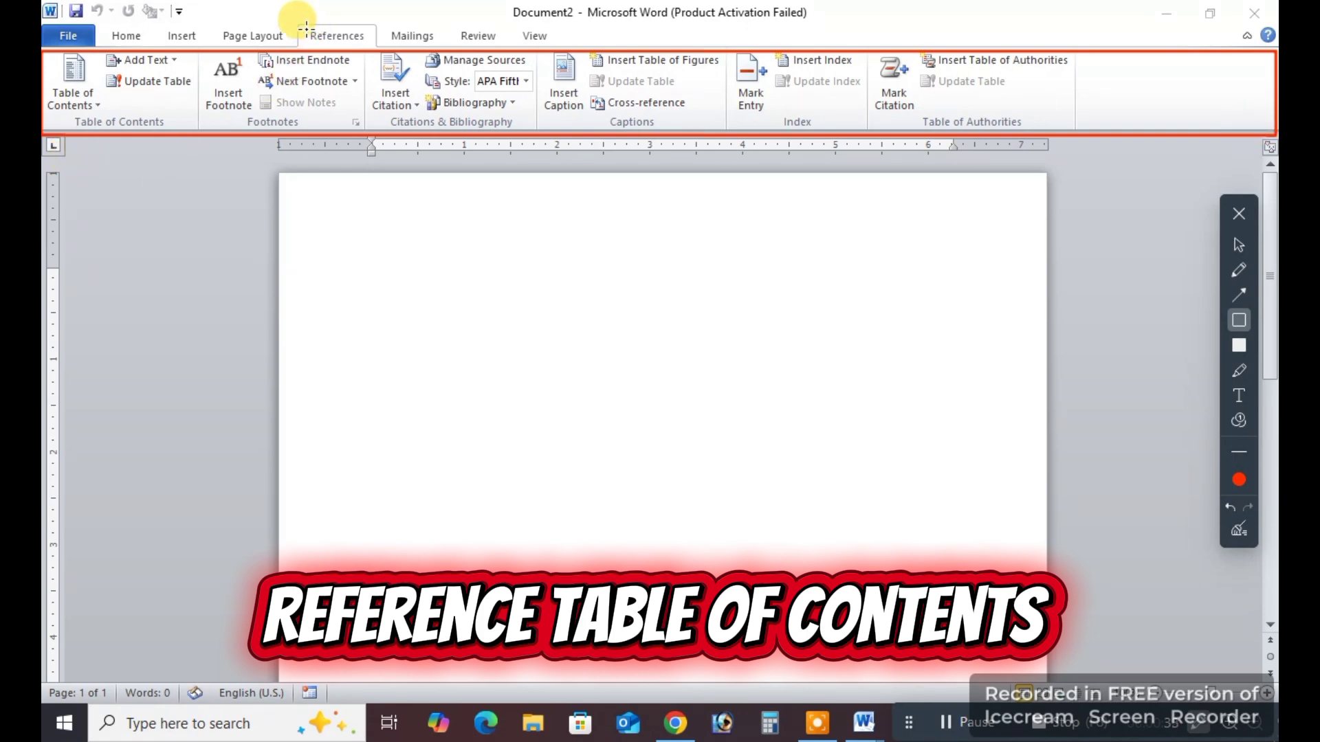
left_click_drag(298, 22, 380, 50)
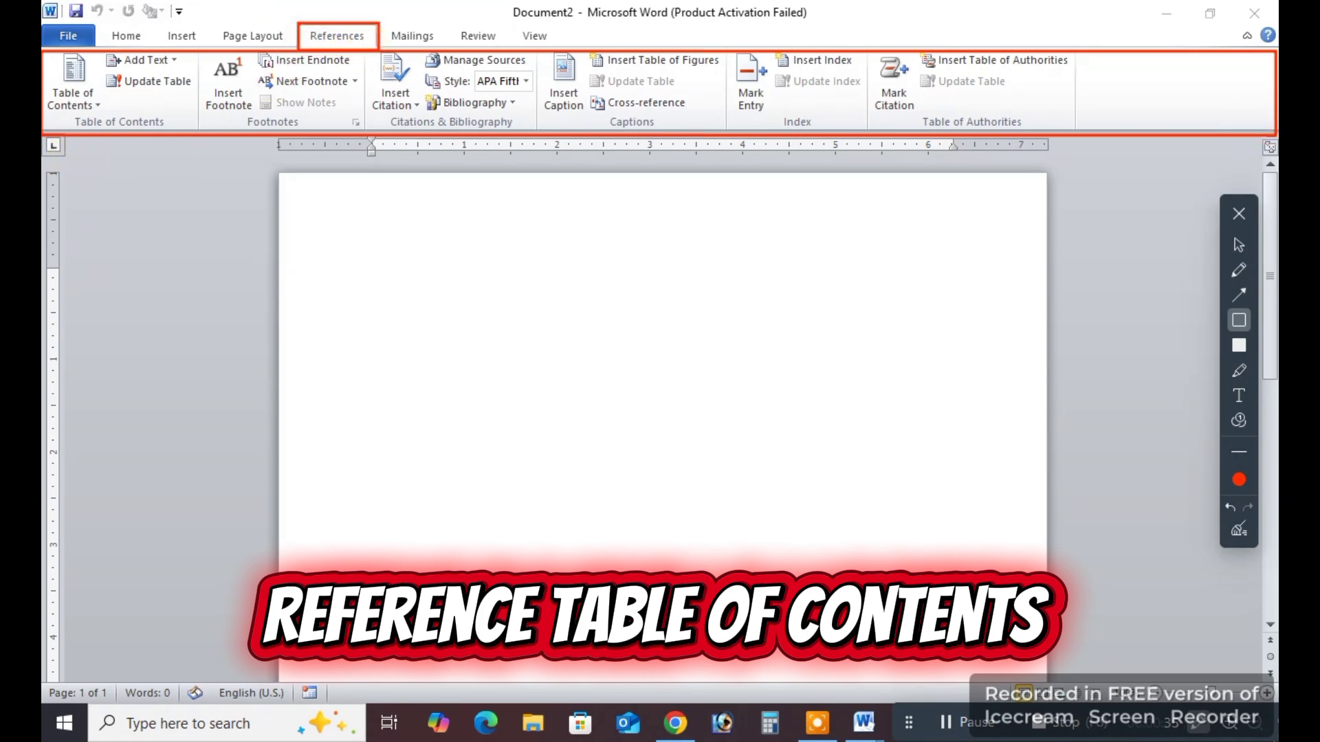
left_click_drag(43, 45, 201, 133)
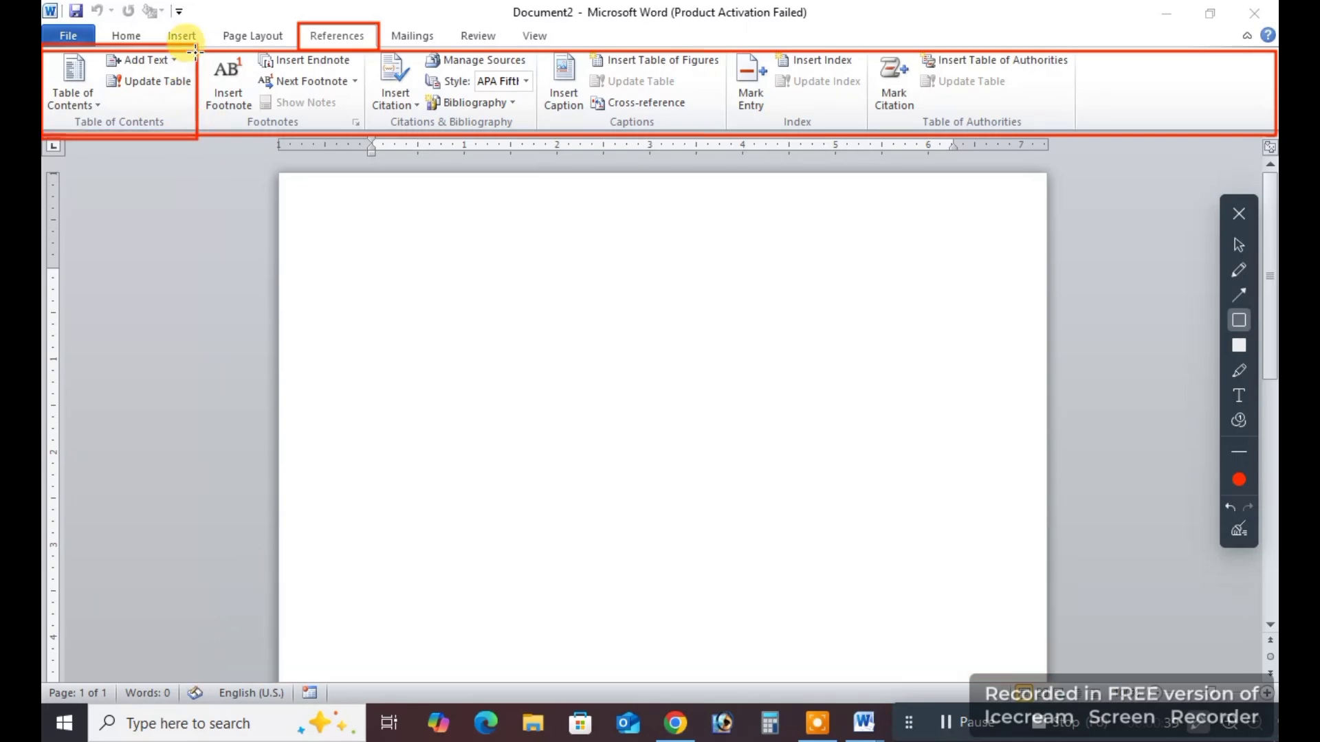
left_click_drag(198, 46, 371, 137)
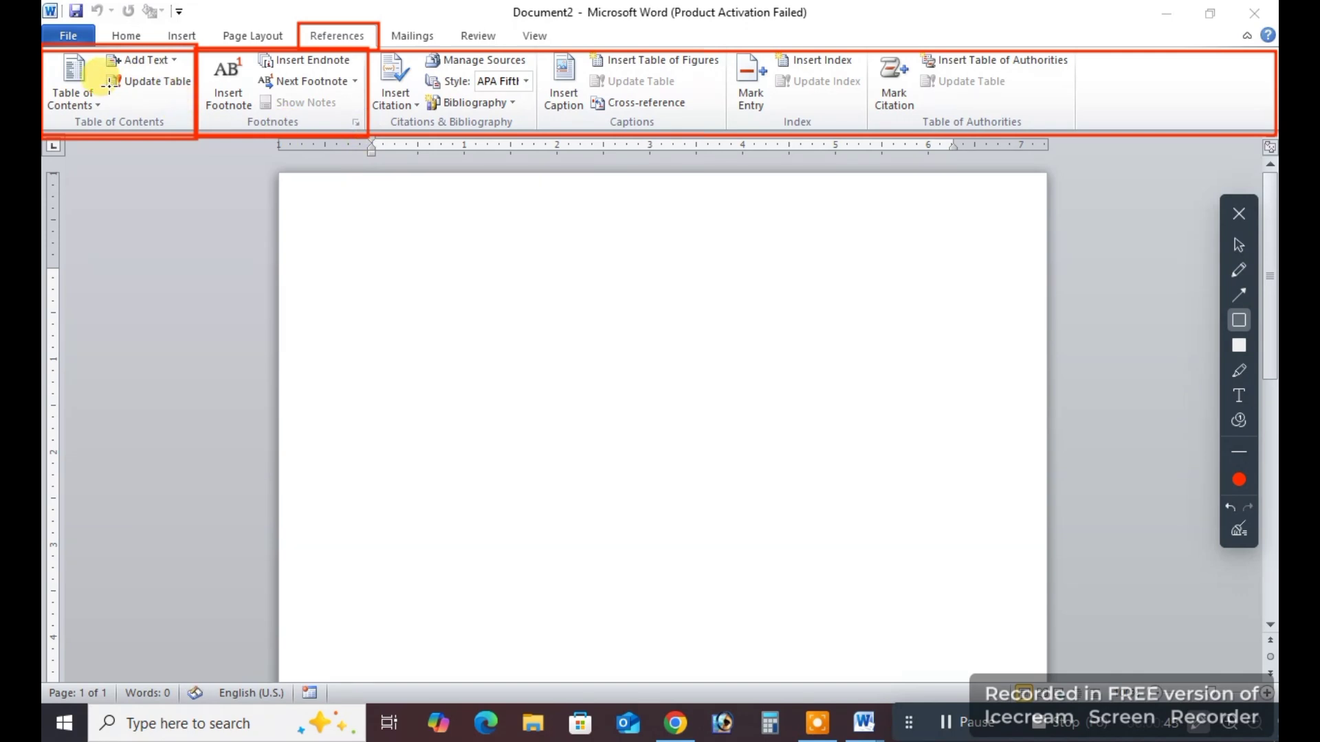
left_click_drag(365, 55, 531, 146)
mouse_move(524, 48)
left_mouse_down()
mouse_move(656, 141)
mouse_move(736, 159)
left_mouse_up()
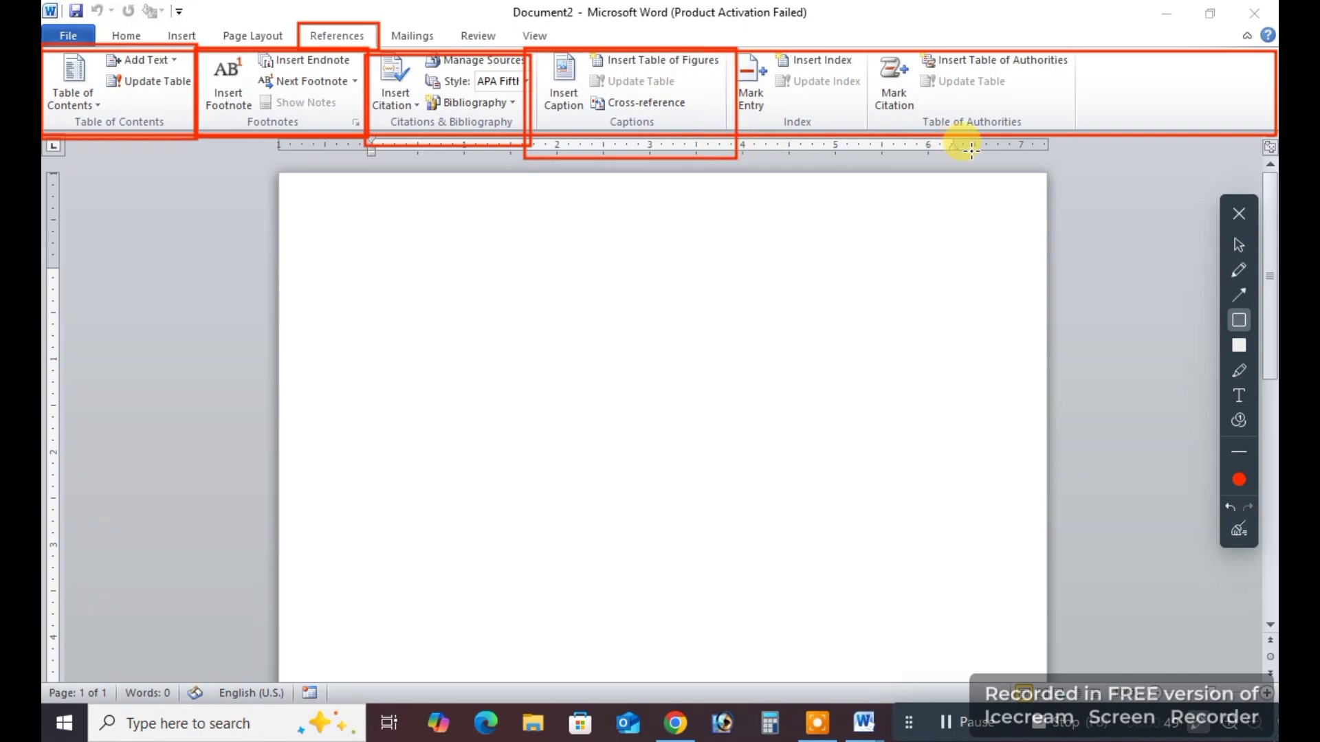
left_click(1240, 532)
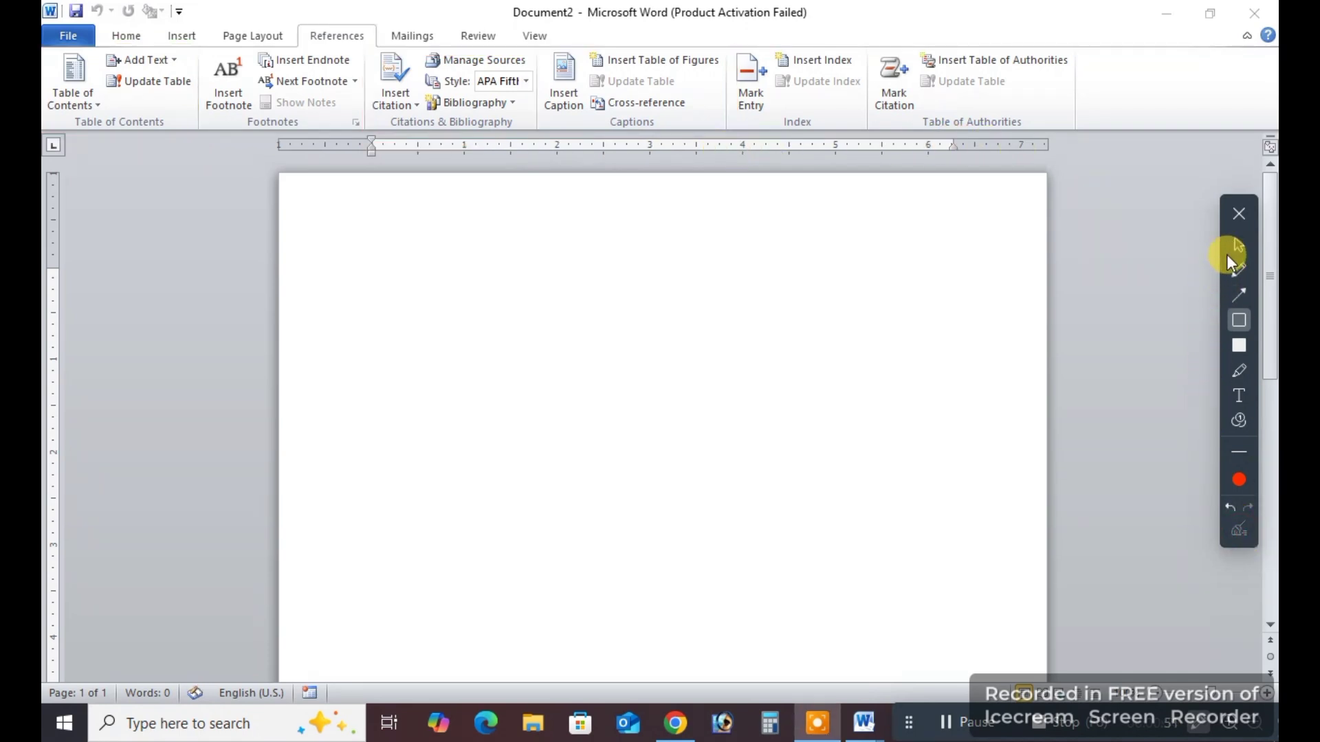
left_click_drag(42, 47, 196, 141)
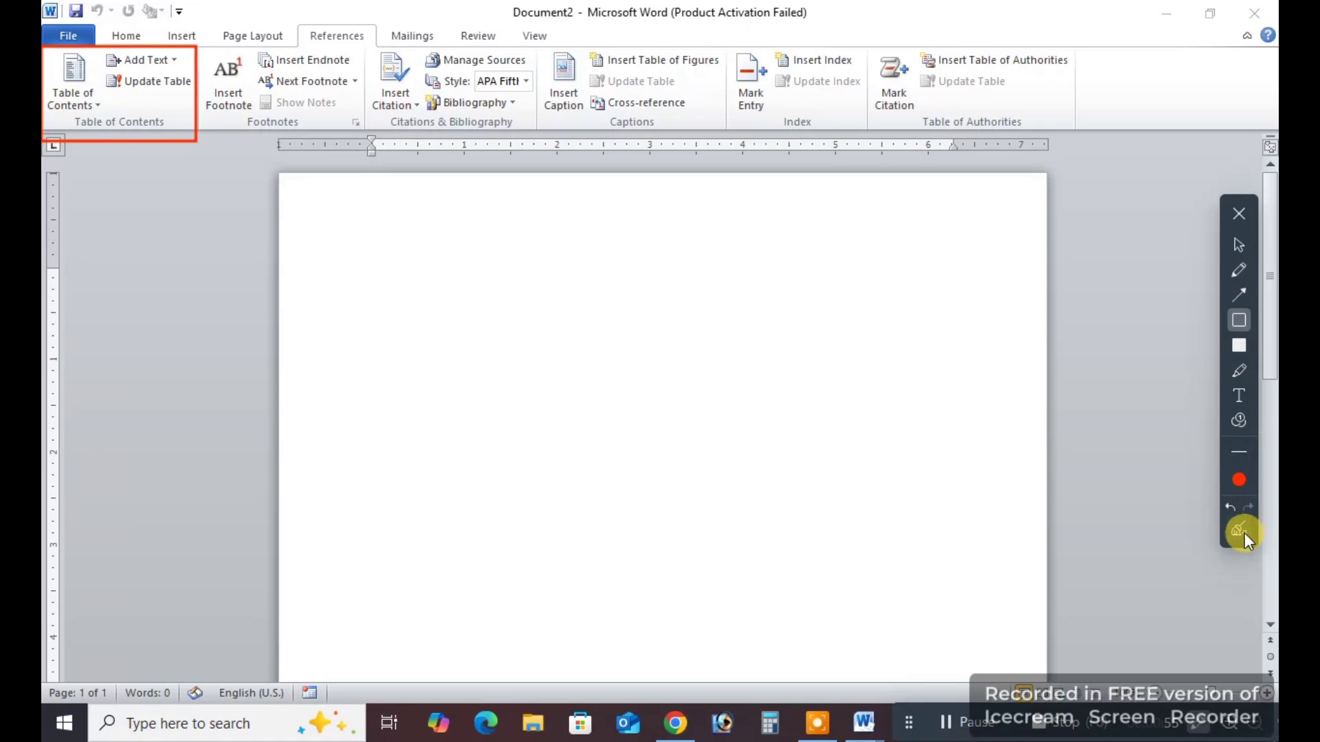
left_click(1243, 533)
left_click(1239, 217)
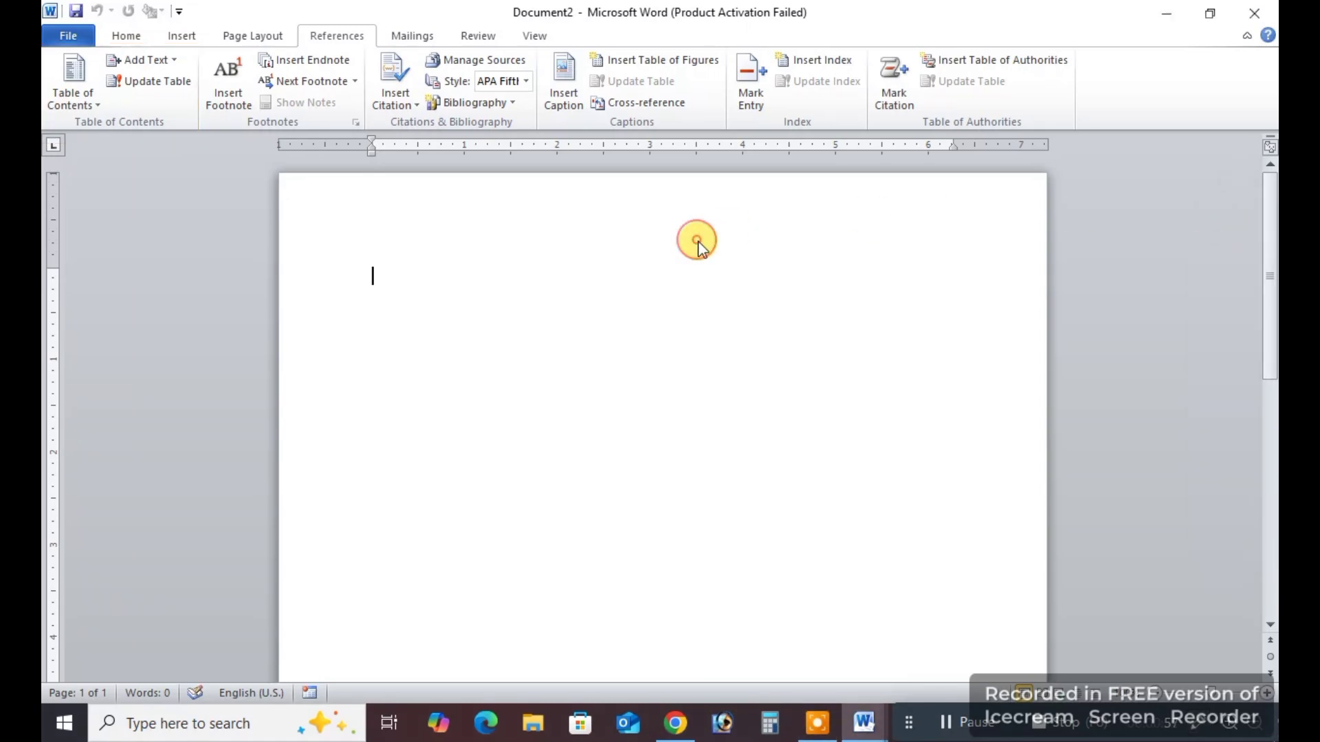
Switch to the open Contents document and look over its table of contents on the first page.
mouse_move(876, 725)
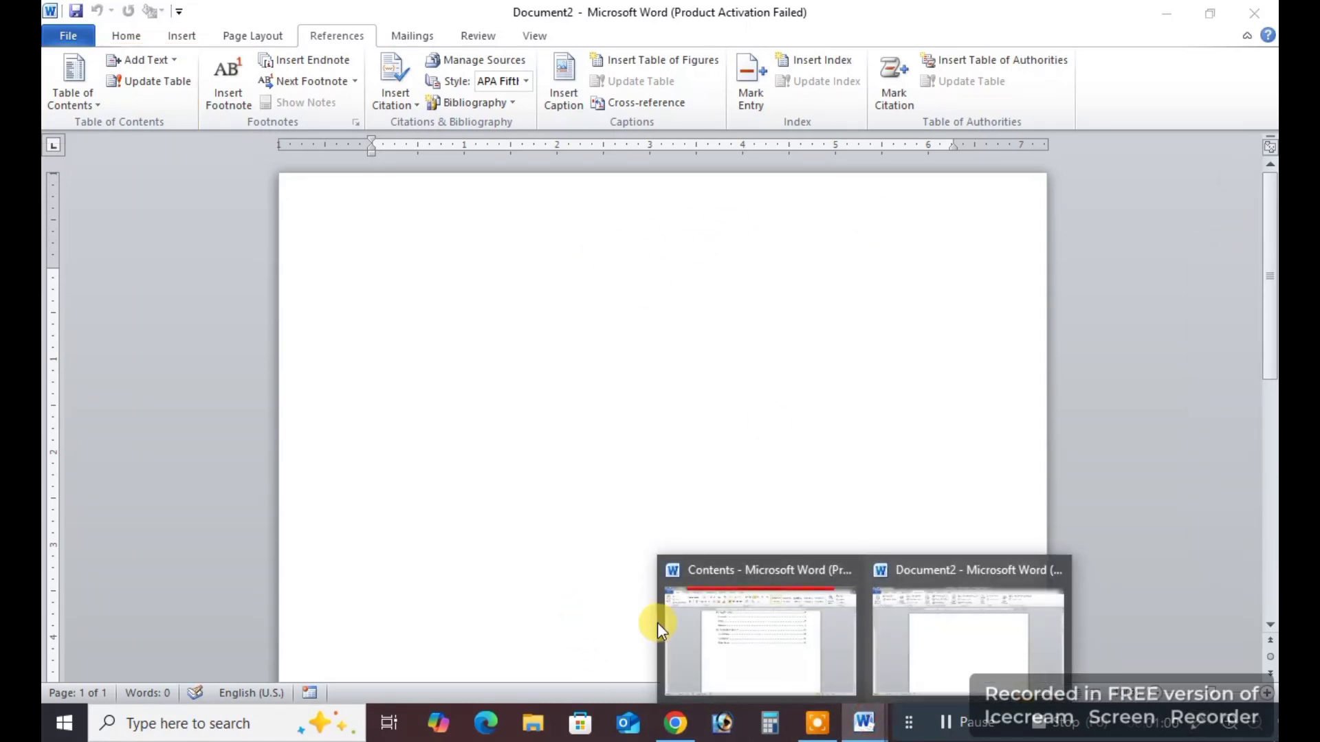
left_click(761, 635)
scroll(587, 439, "up", 5)
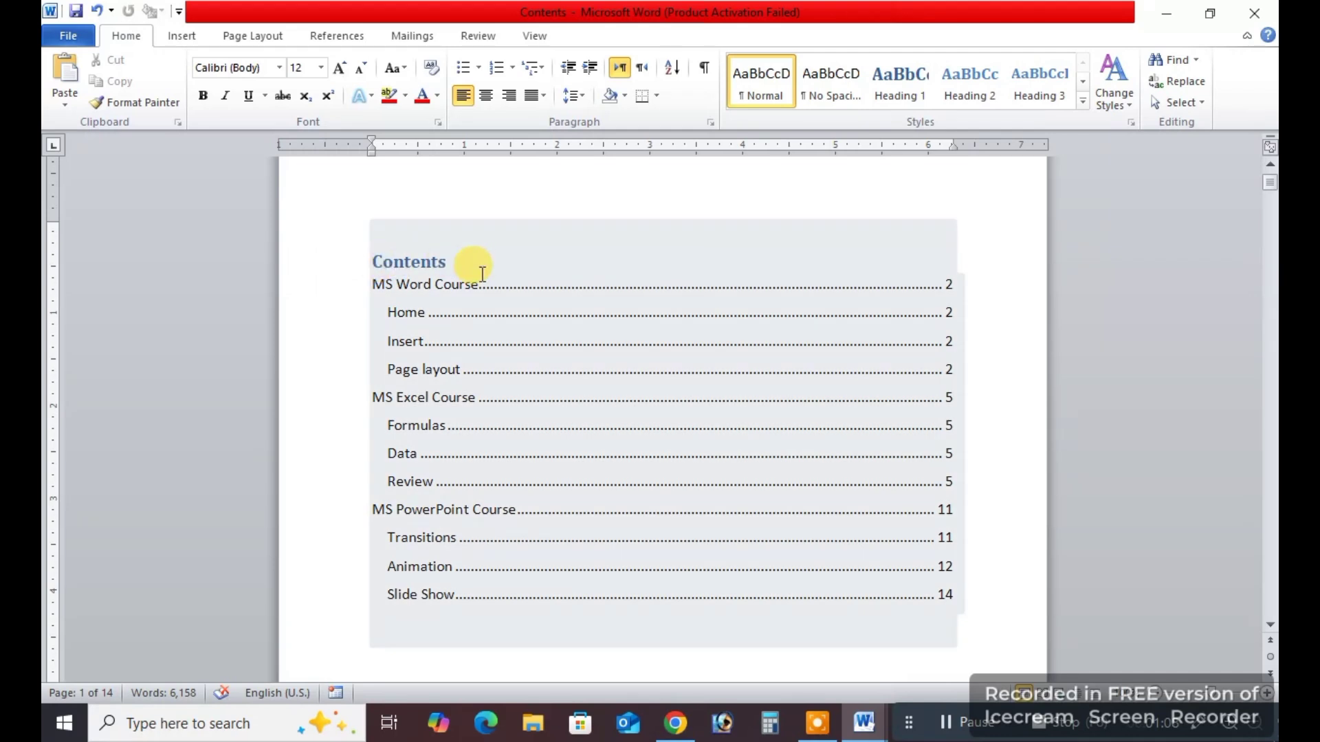
scroll(756, 422, "down", 2)
scroll(859, 522, "up", 1)
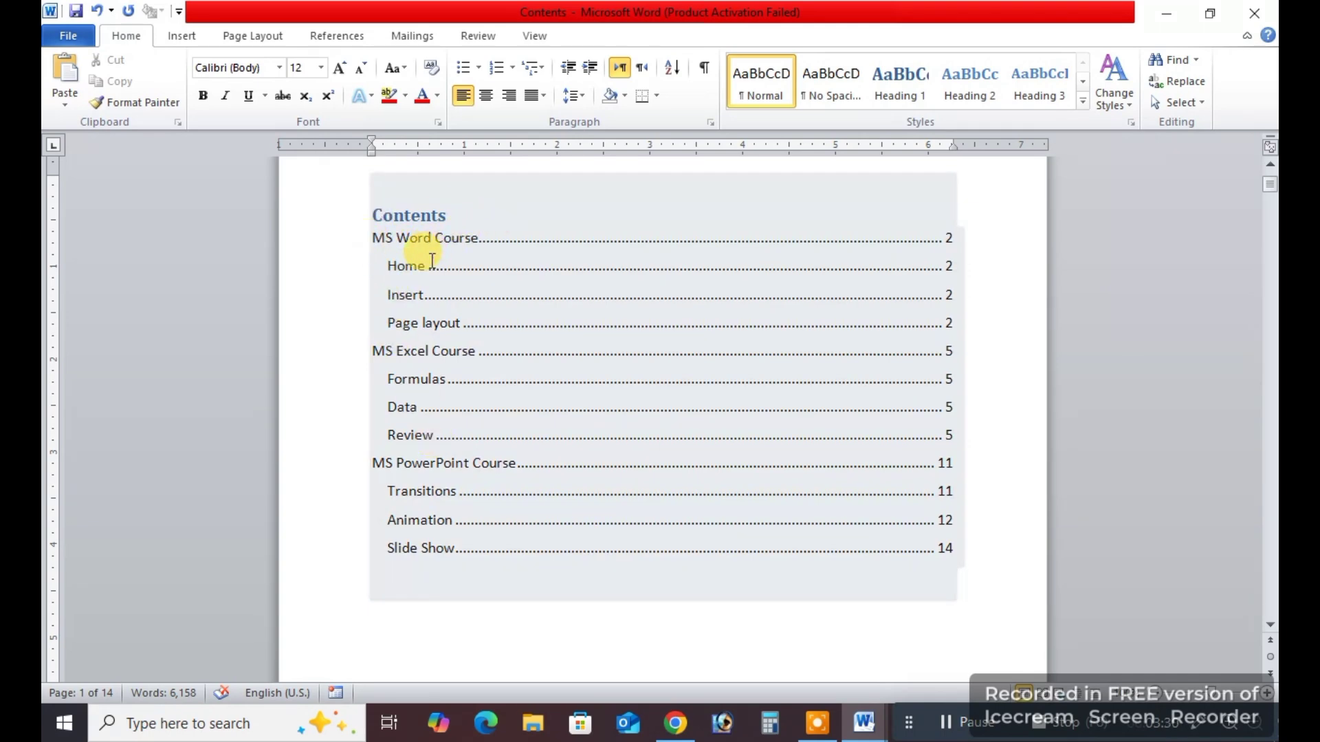
Examine the MS Word Course, MS Excel Course and MS PowerPoint Course entries in the contents table with their page numbers.
left_click_drag(372, 238, 478, 237)
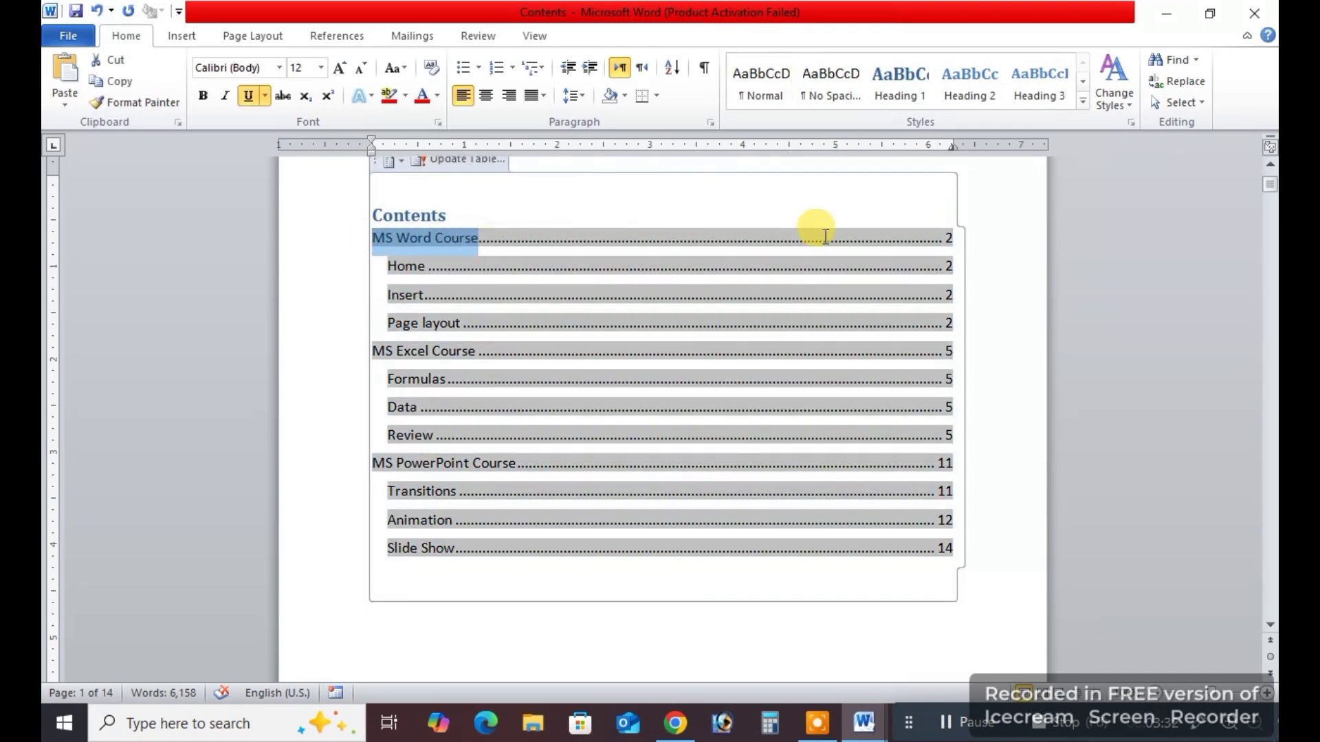
left_click_drag(940, 236, 955, 236)
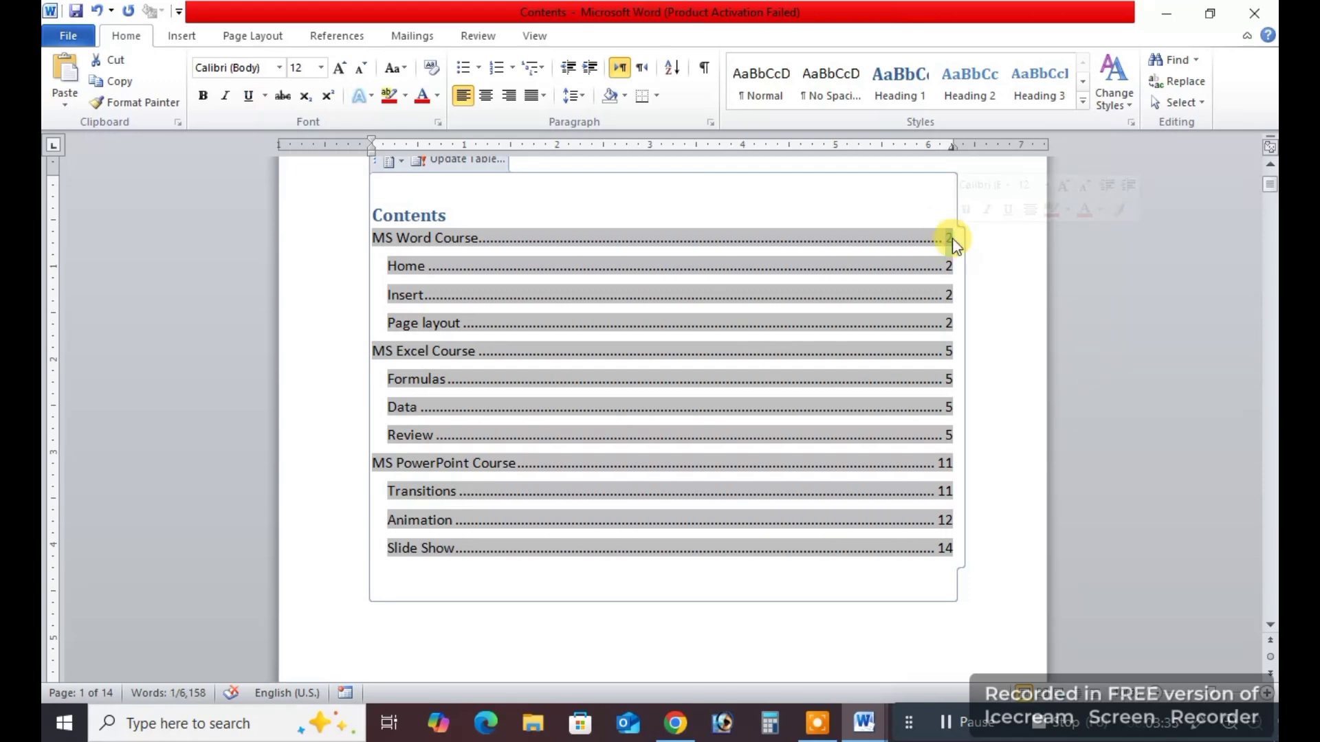
double_click(433, 237)
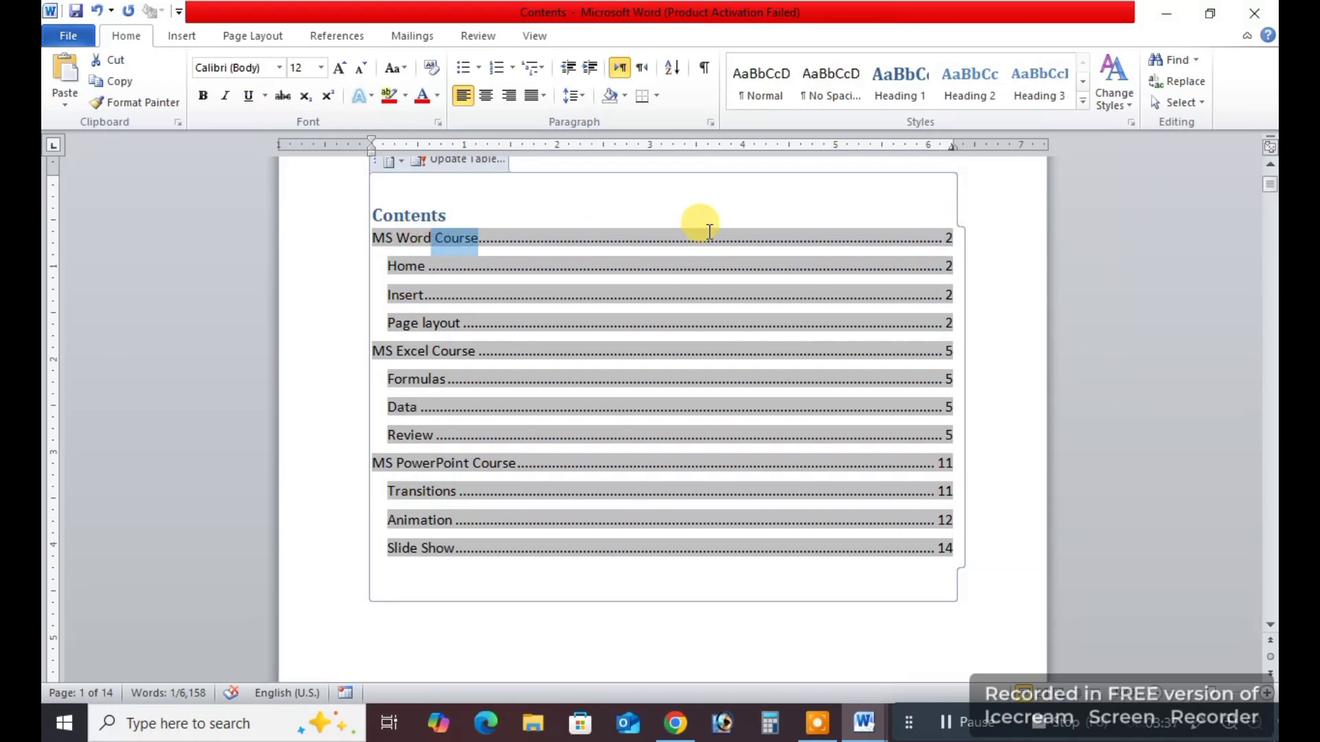
left_click(949, 237)
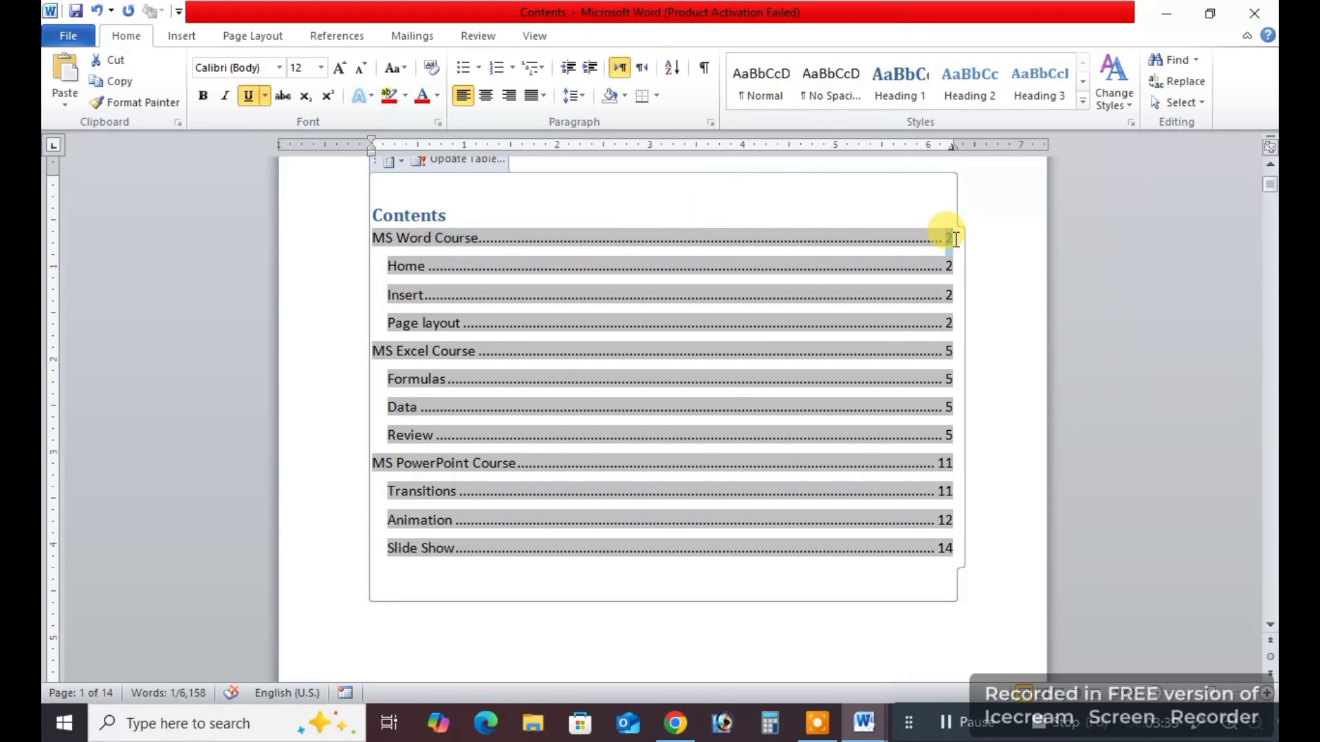
left_click(946, 237)
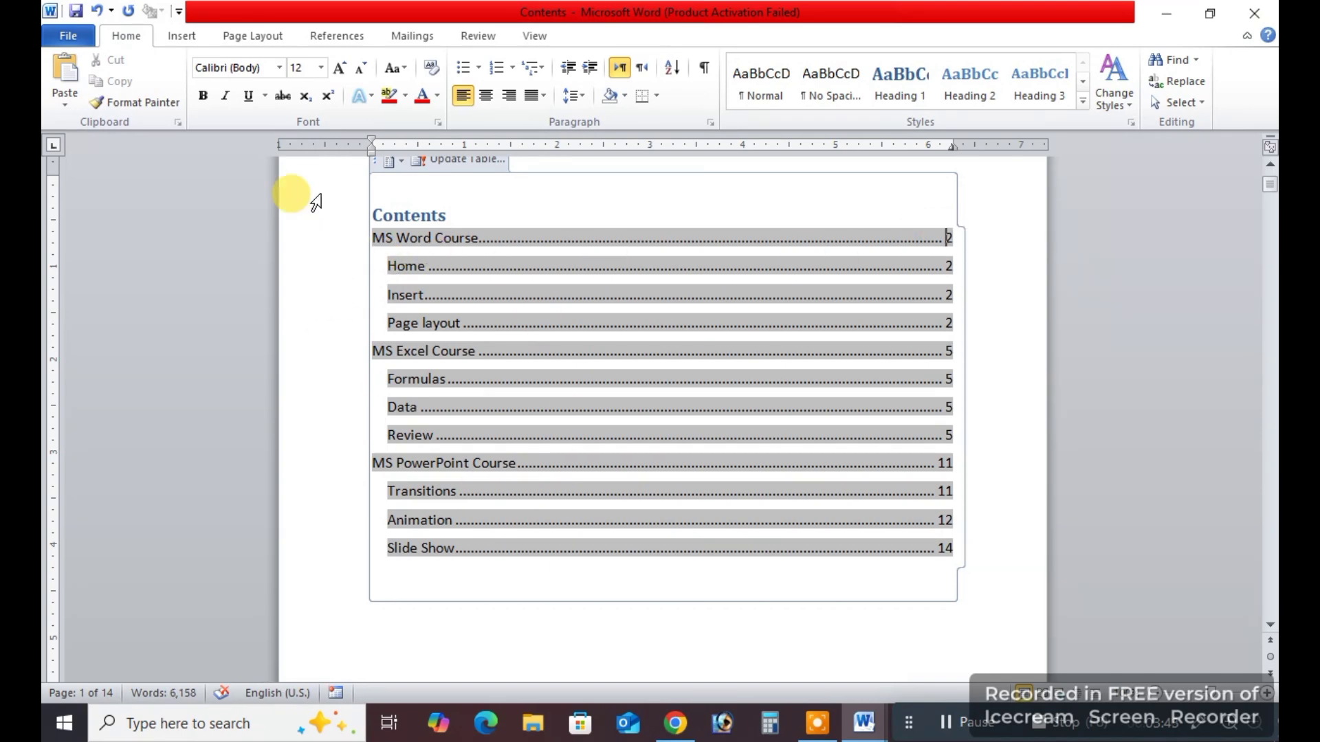
left_click(328, 33)
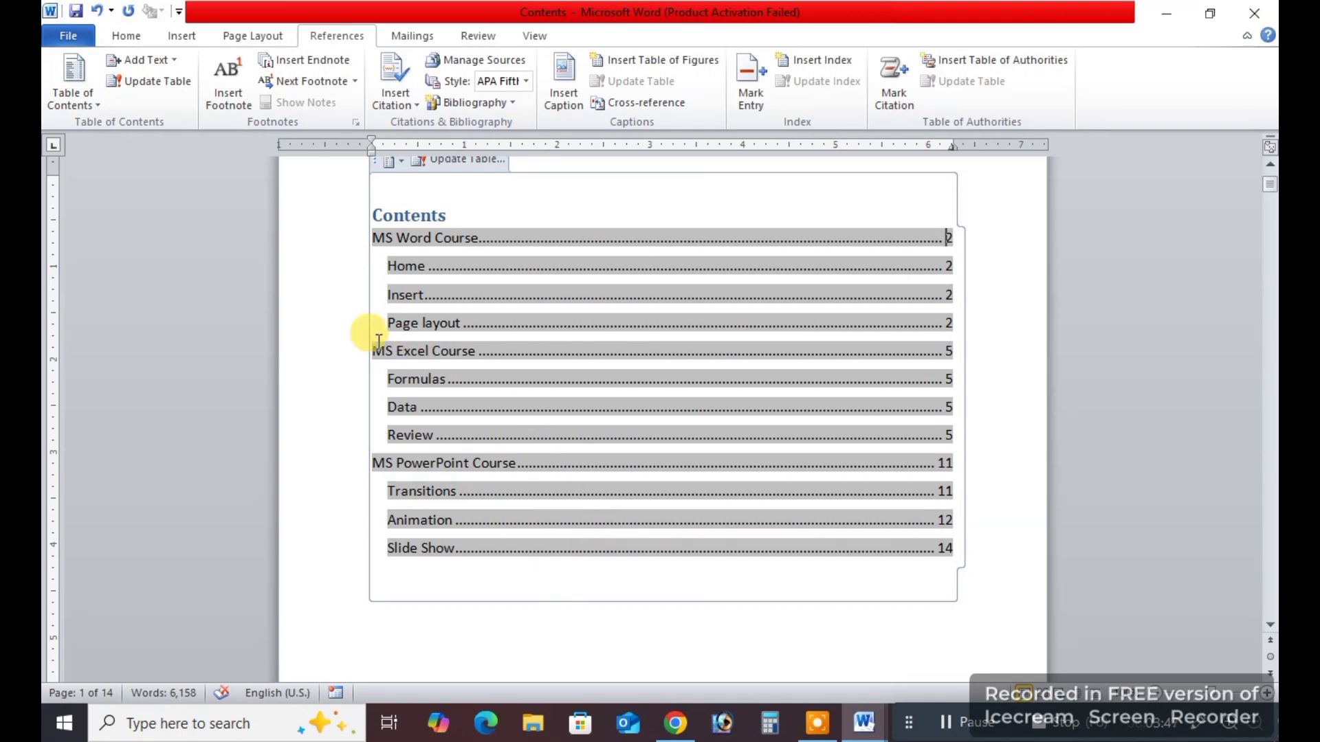
left_click_drag(385, 352, 476, 352)
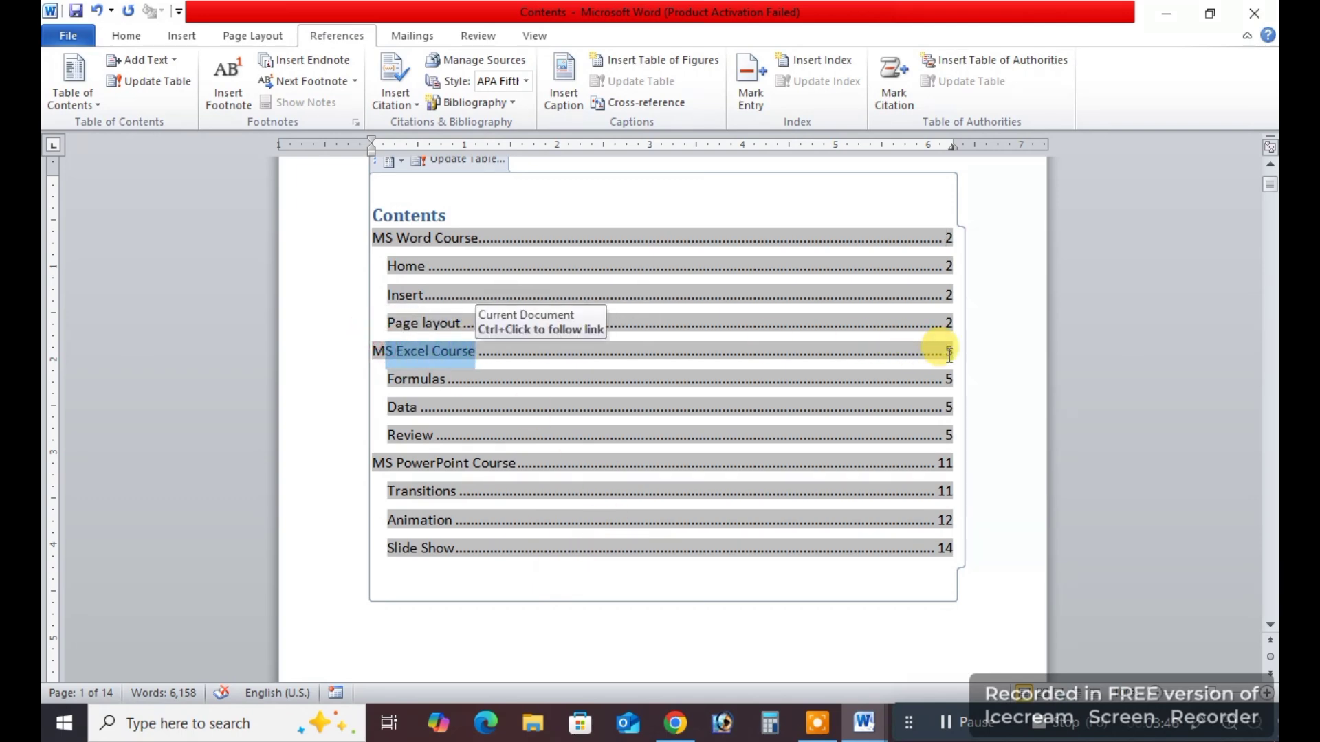
double_click(942, 351)
left_click_drag(393, 473, 514, 463)
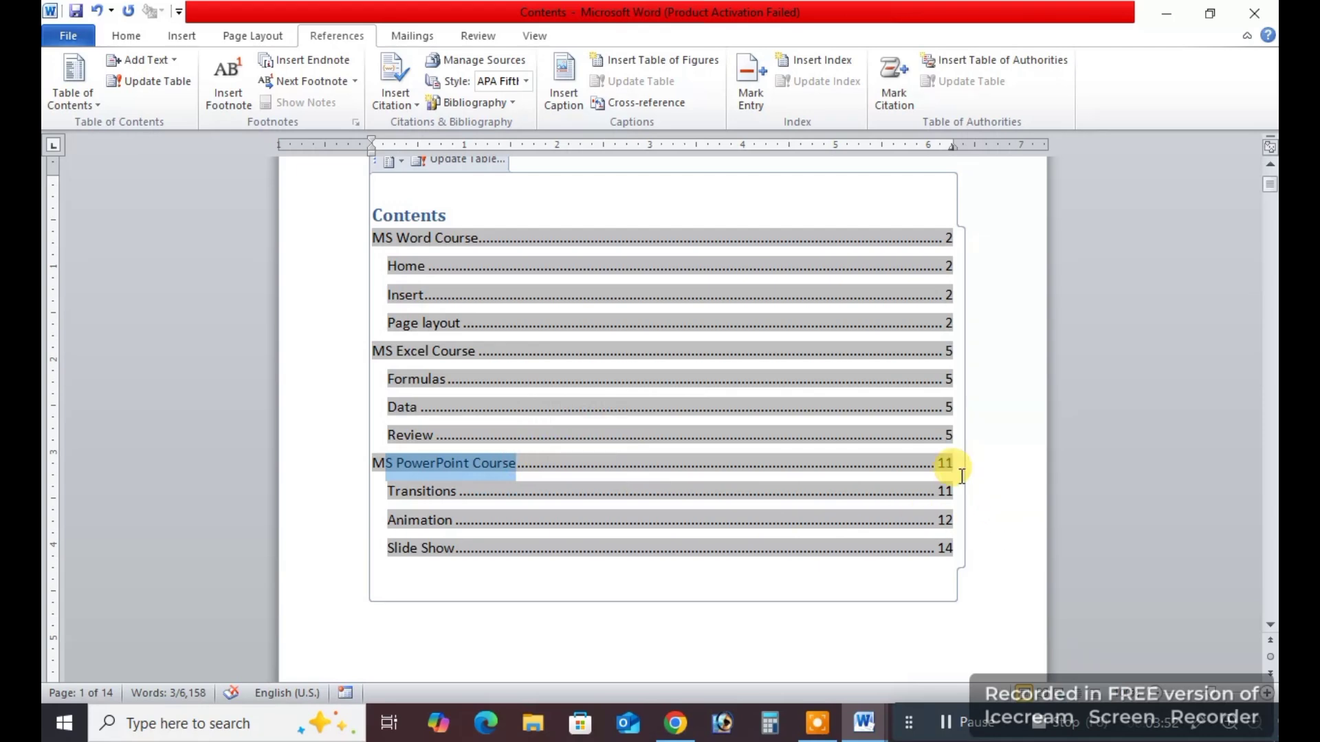
double_click(942, 462)
left_click(819, 615)
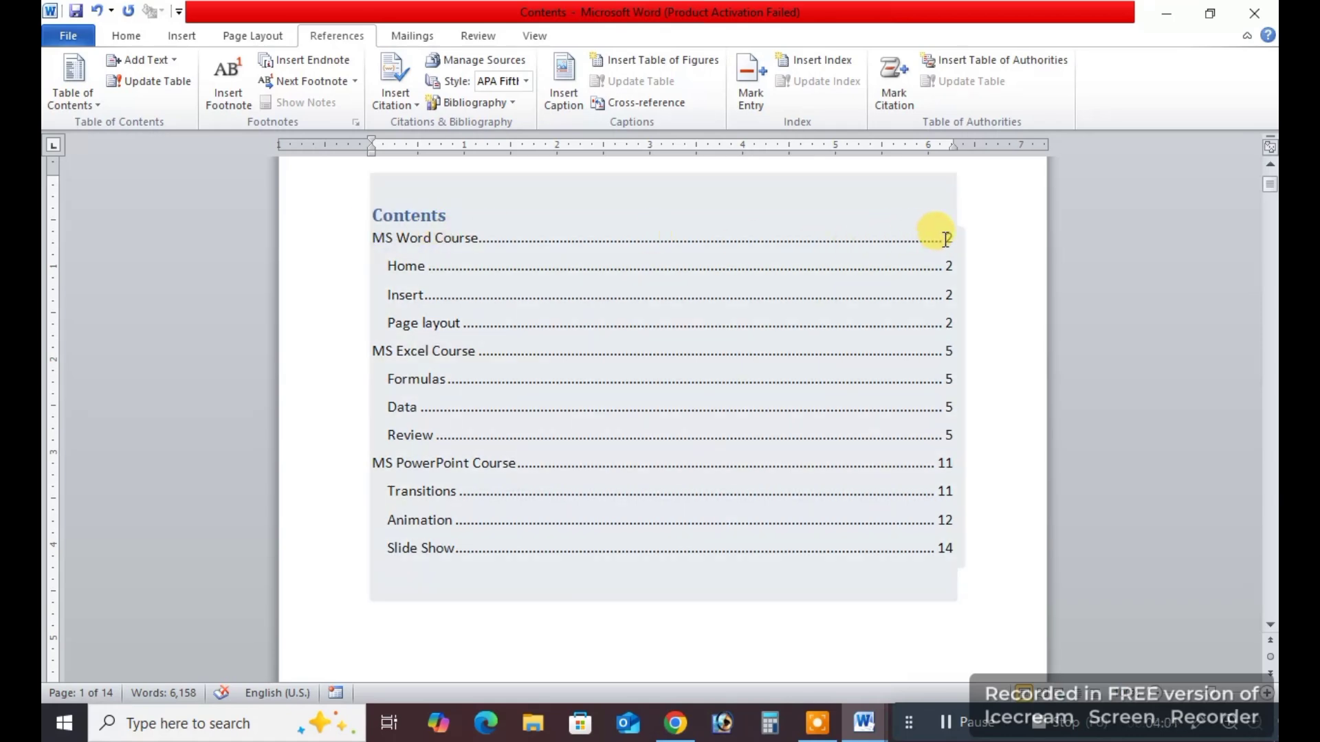
left_click(990, 400)
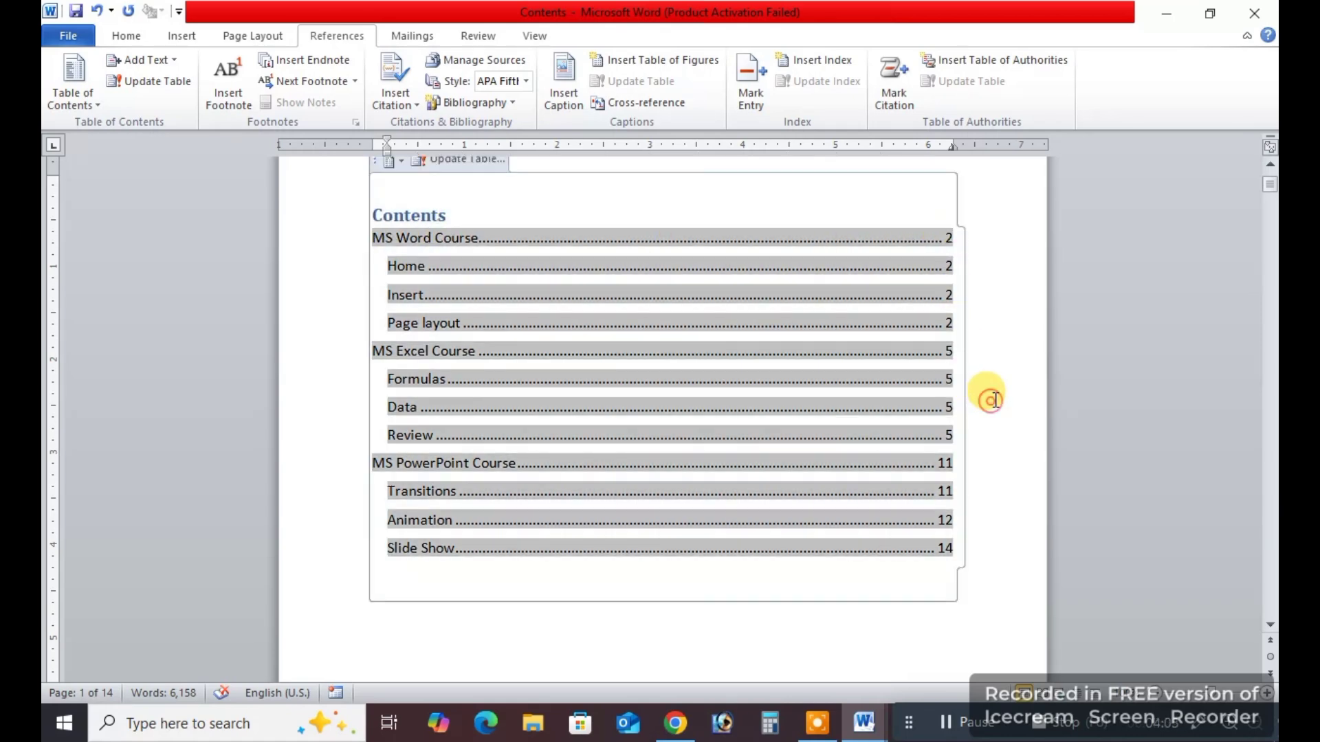
left_click(698, 623)
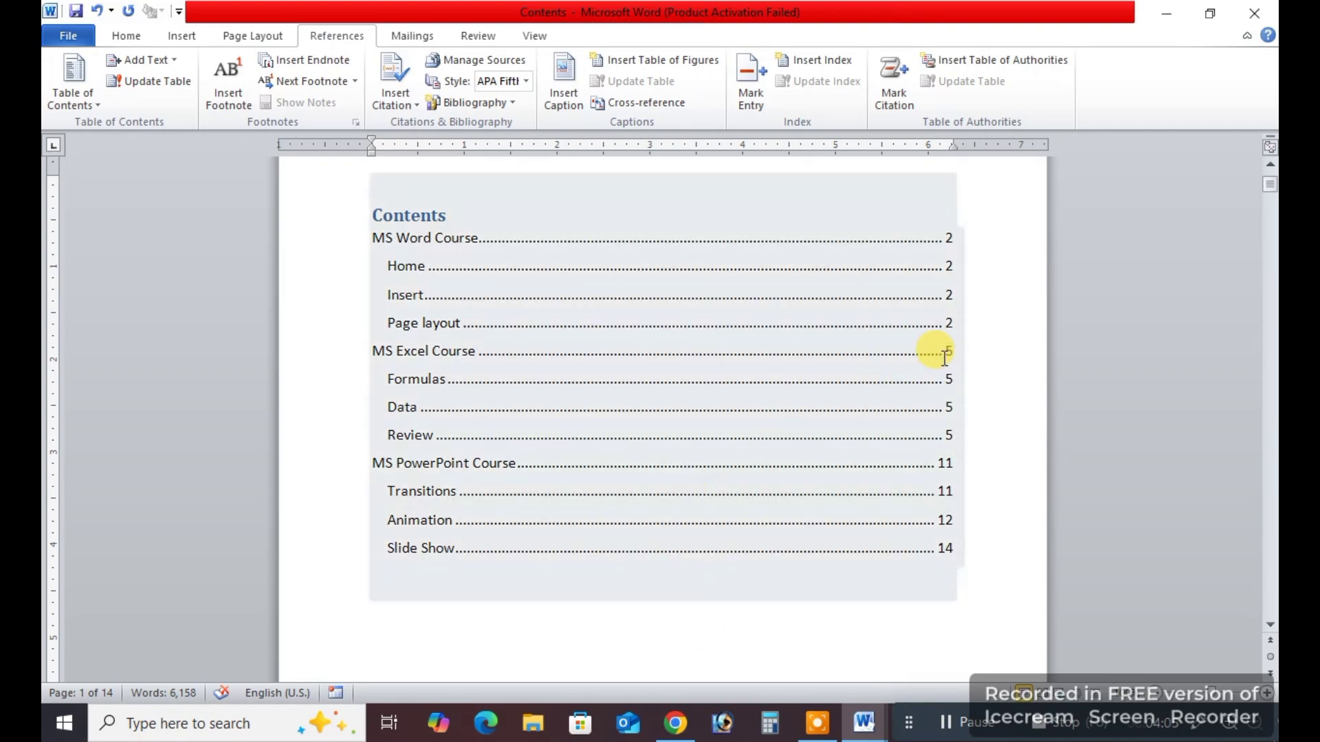
Compare the MS Word Course and MS PowerPoint Course contents entries with the matching headings in the document body.
left_click_drag(1272, 186, 1271, 227)
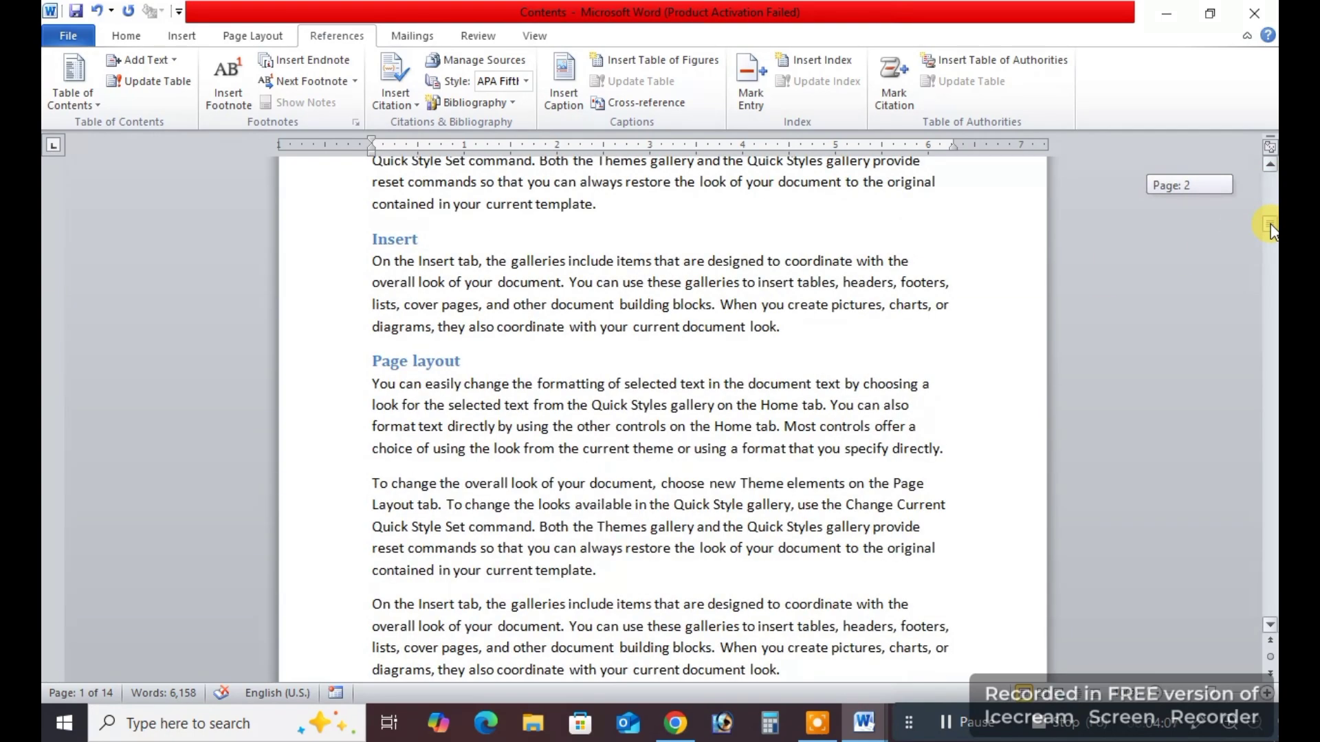
scroll(463, 333, "up", 5)
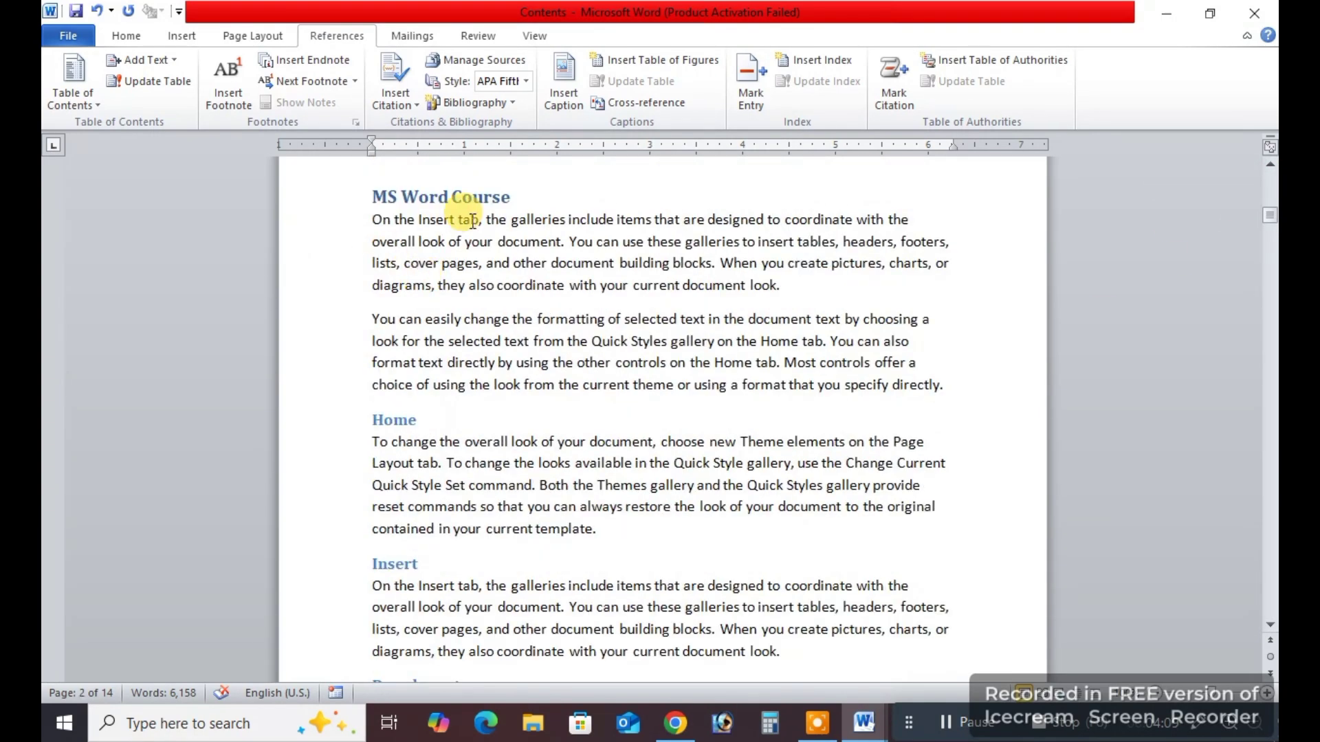
left_click_drag(1270, 215, 1270, 180)
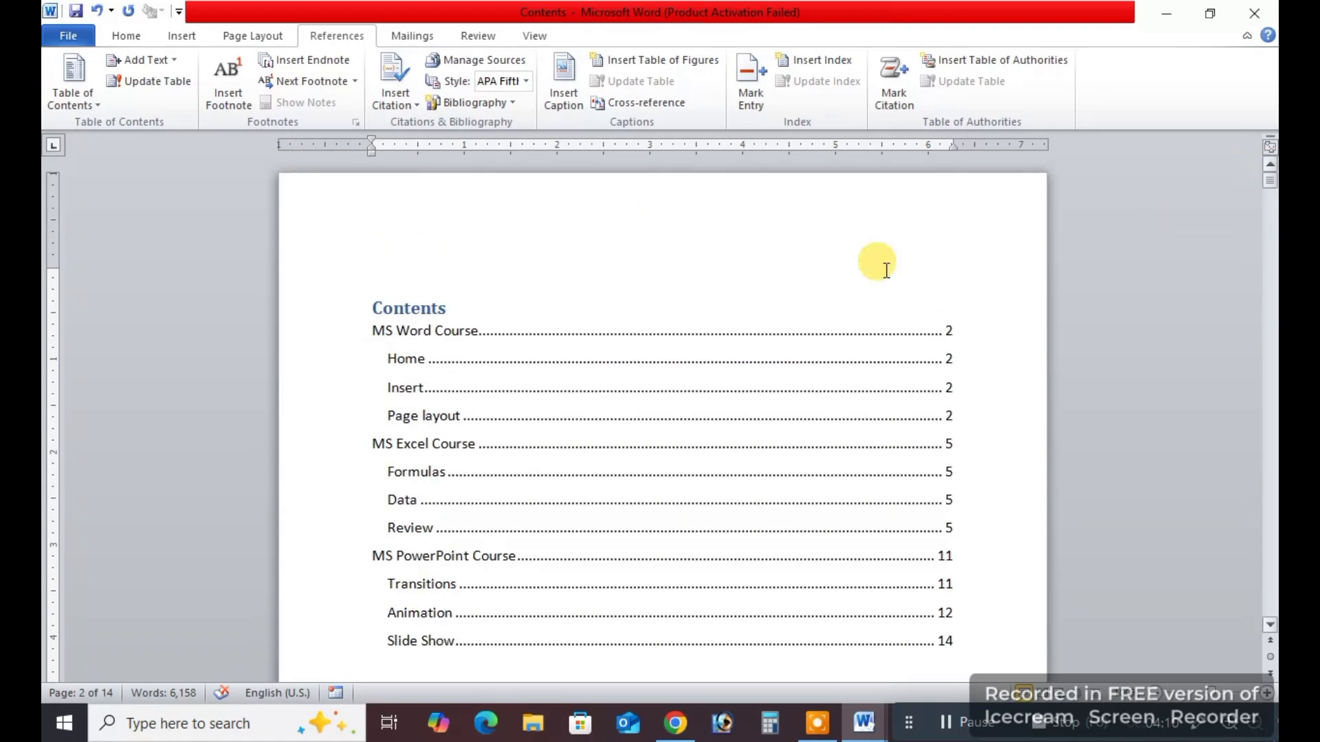
scroll(455, 466, "down", 2)
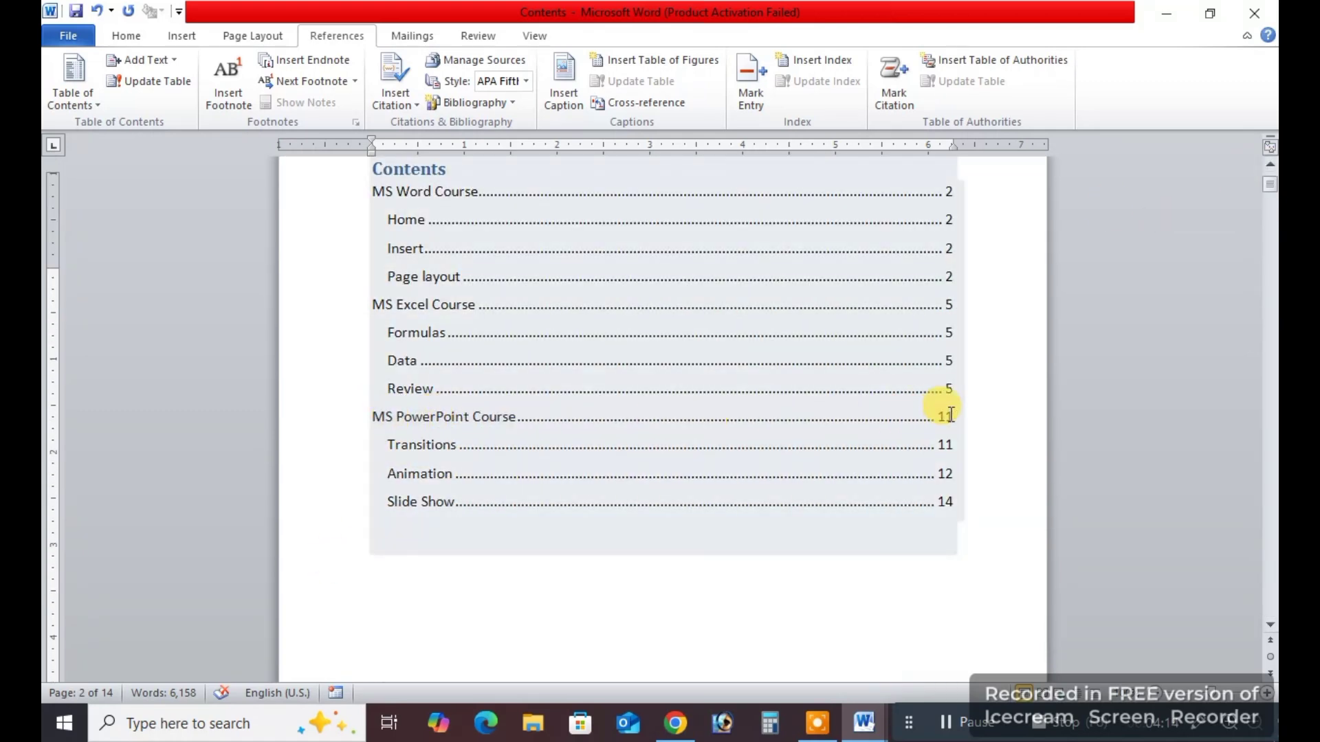
left_click_drag(1269, 187, 1270, 497)
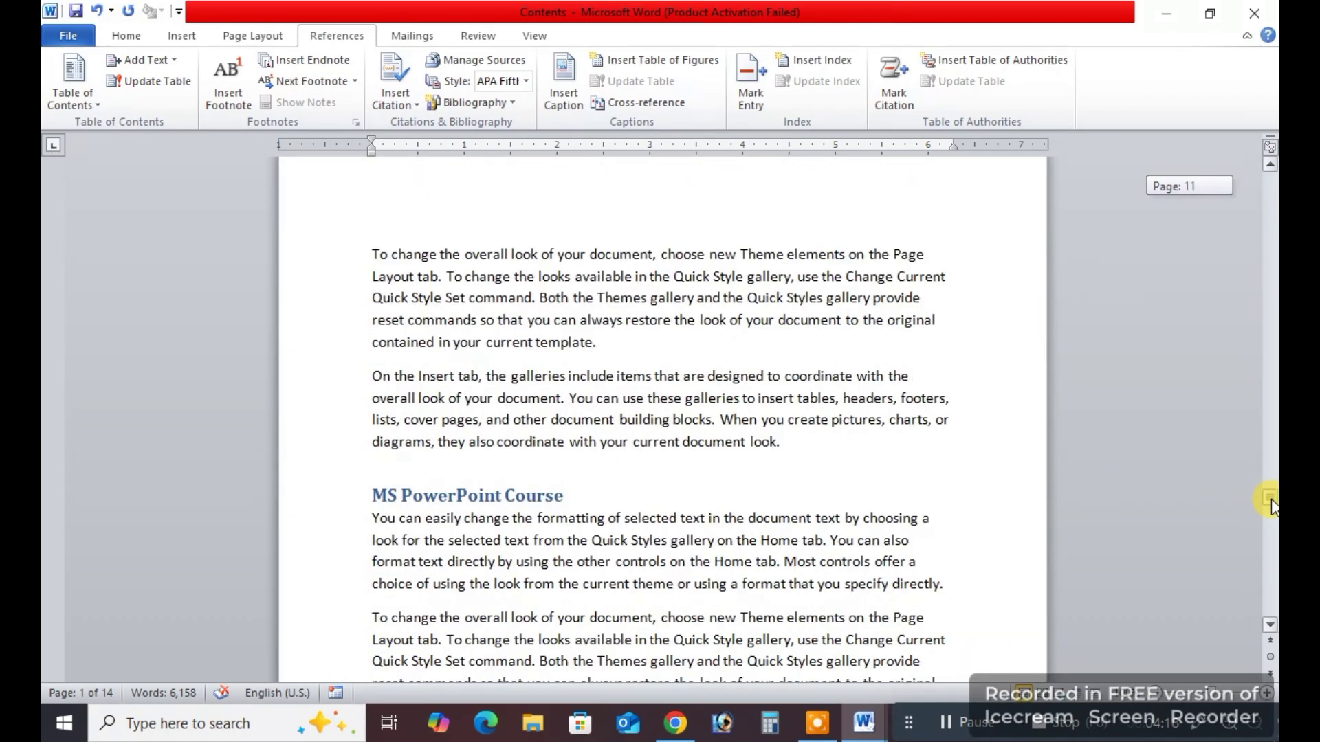
Return to the first page and look over the contents table's main entries and their indented subentries.
left_click(513, 517)
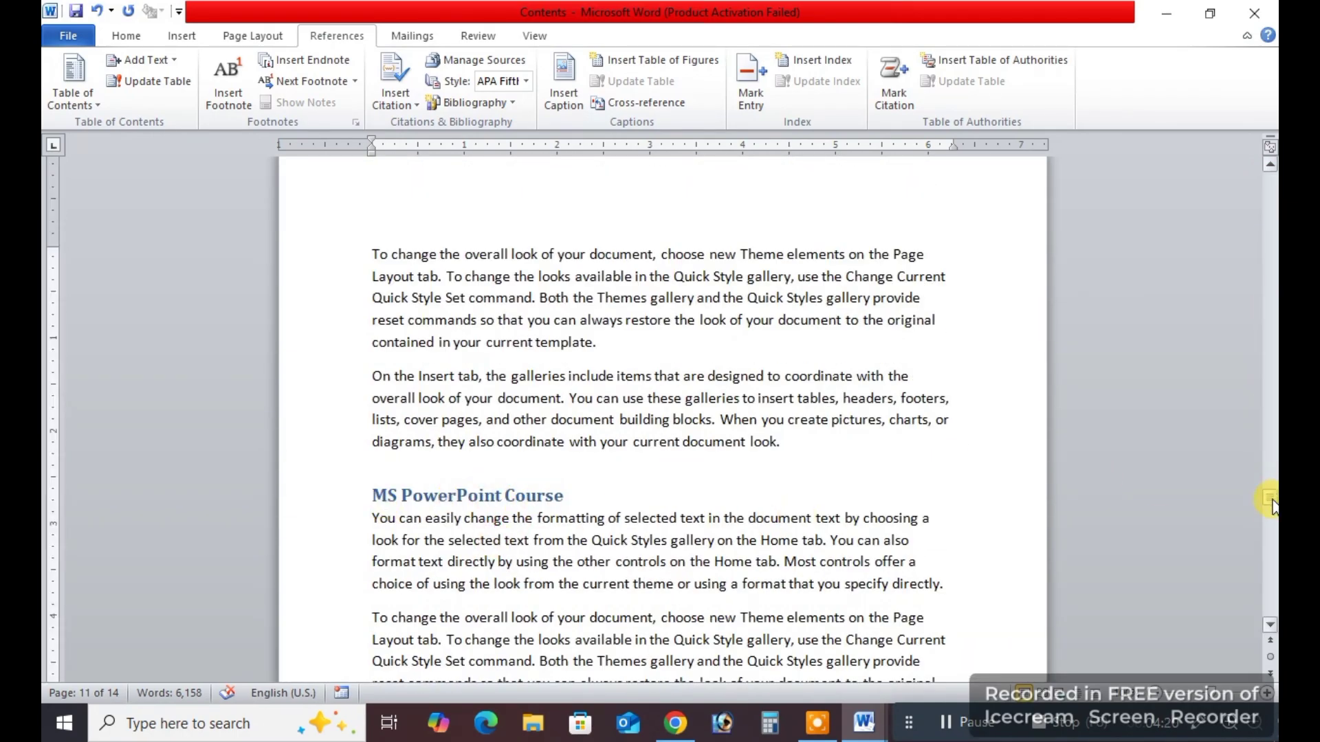
left_click_drag(1270, 497, 1267, 180)
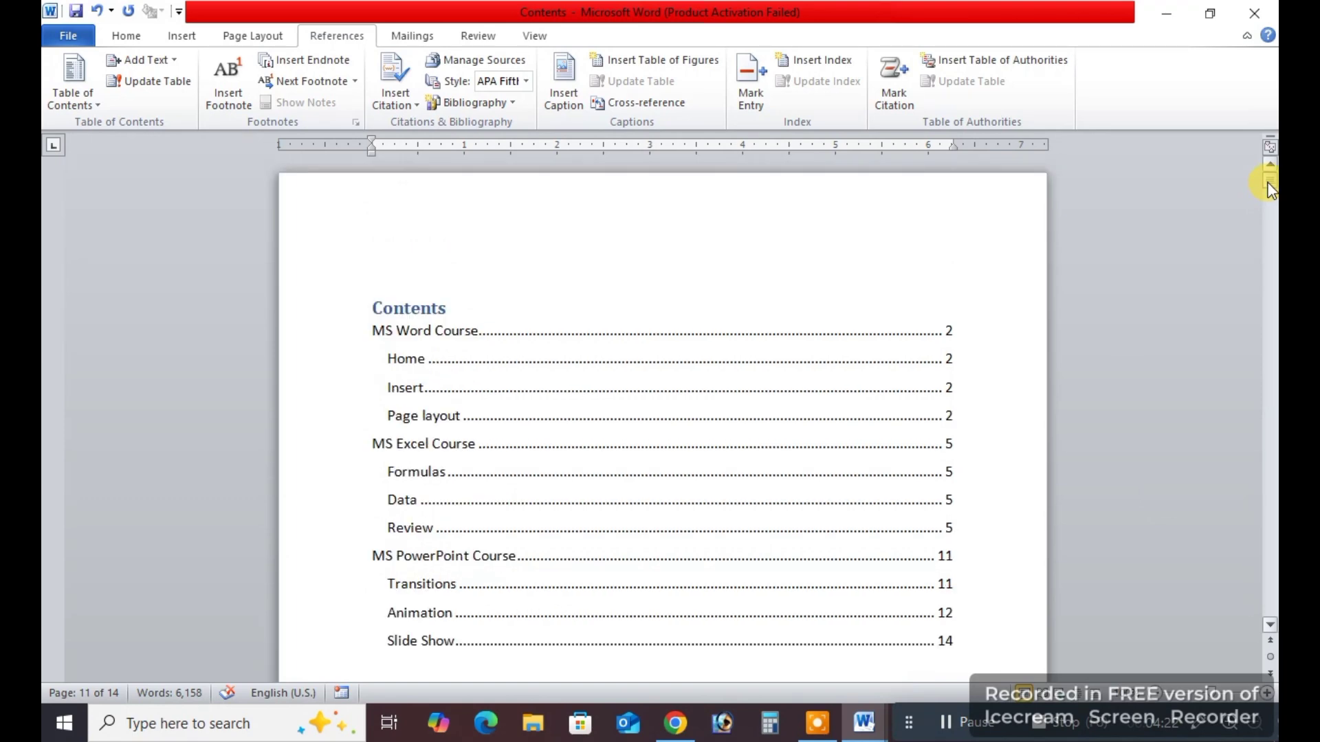
scroll(558, 492, "down", 3)
scroll(578, 507, "up", 3)
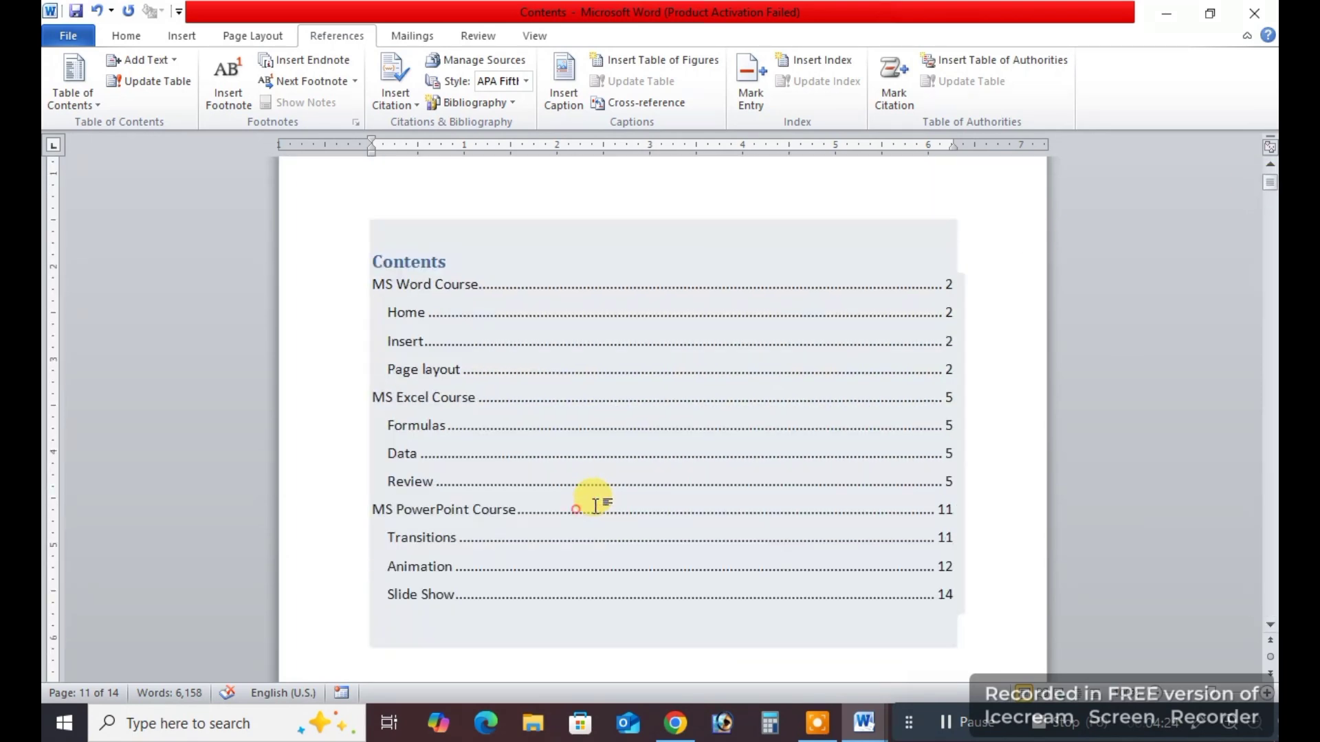
scroll(580, 462, "down", 1)
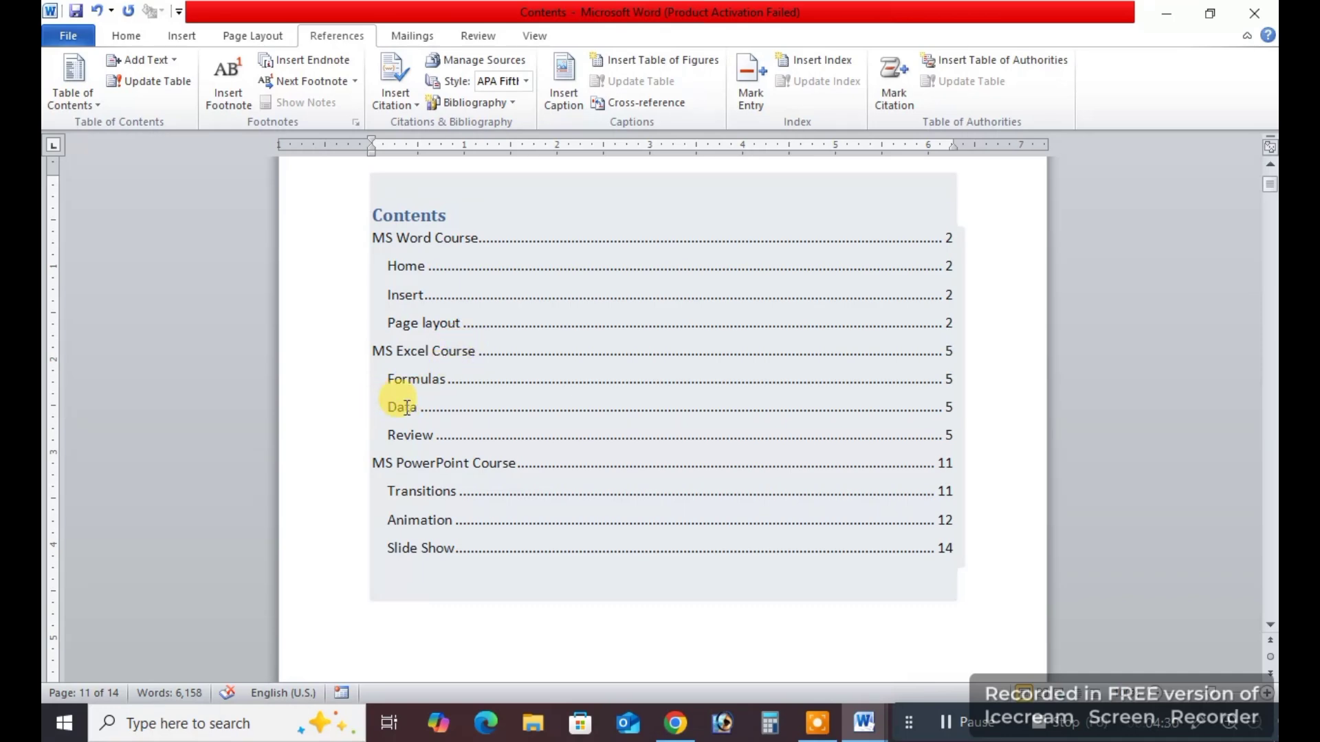
Follow the Data entry in the contents table to its heading, and return to the start of the document.
left_click(480, 650)
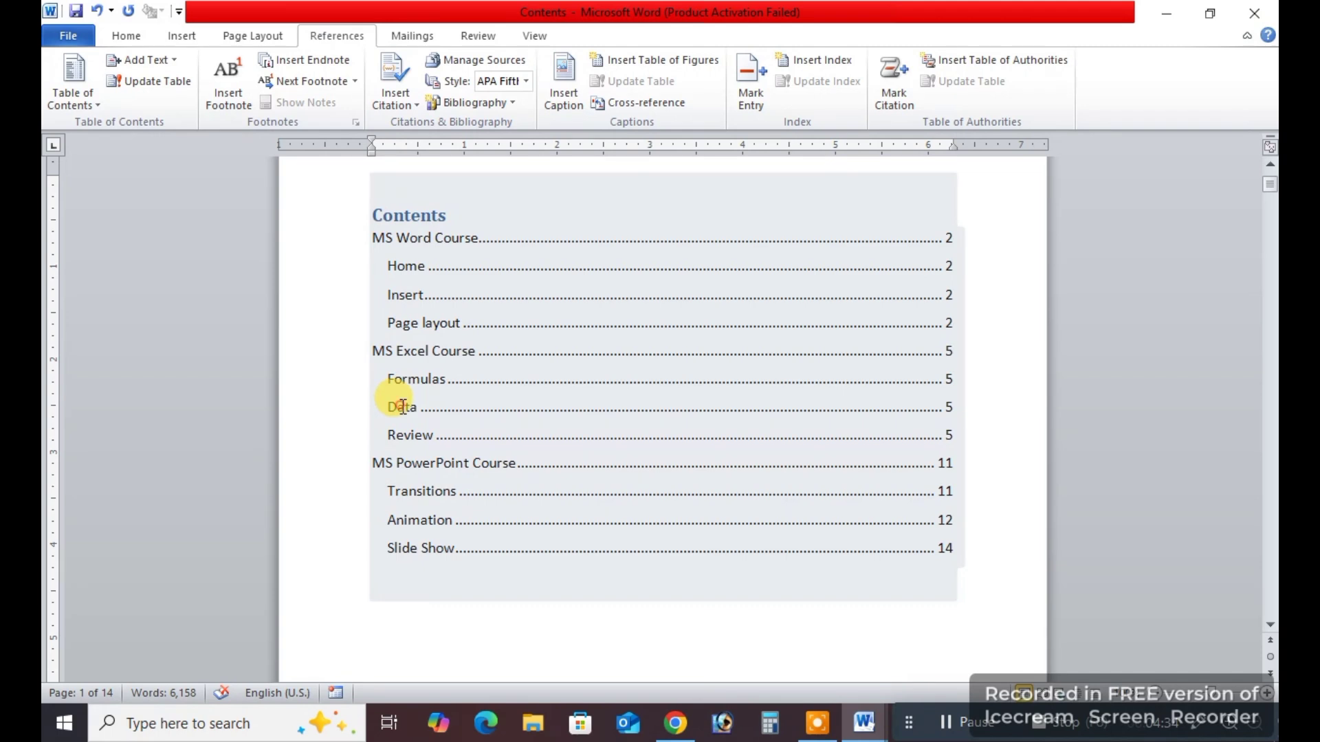
left_click(562, 523)
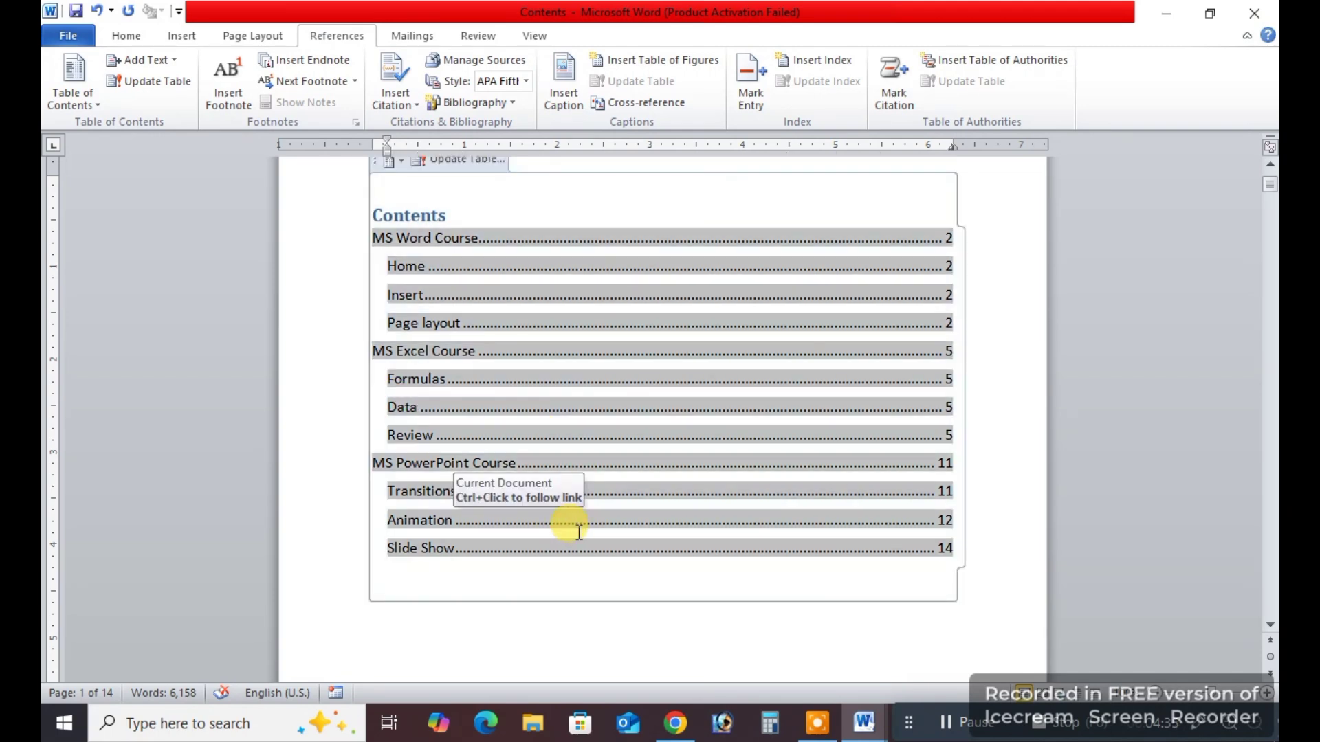
left_click(404, 415, "ctrl")
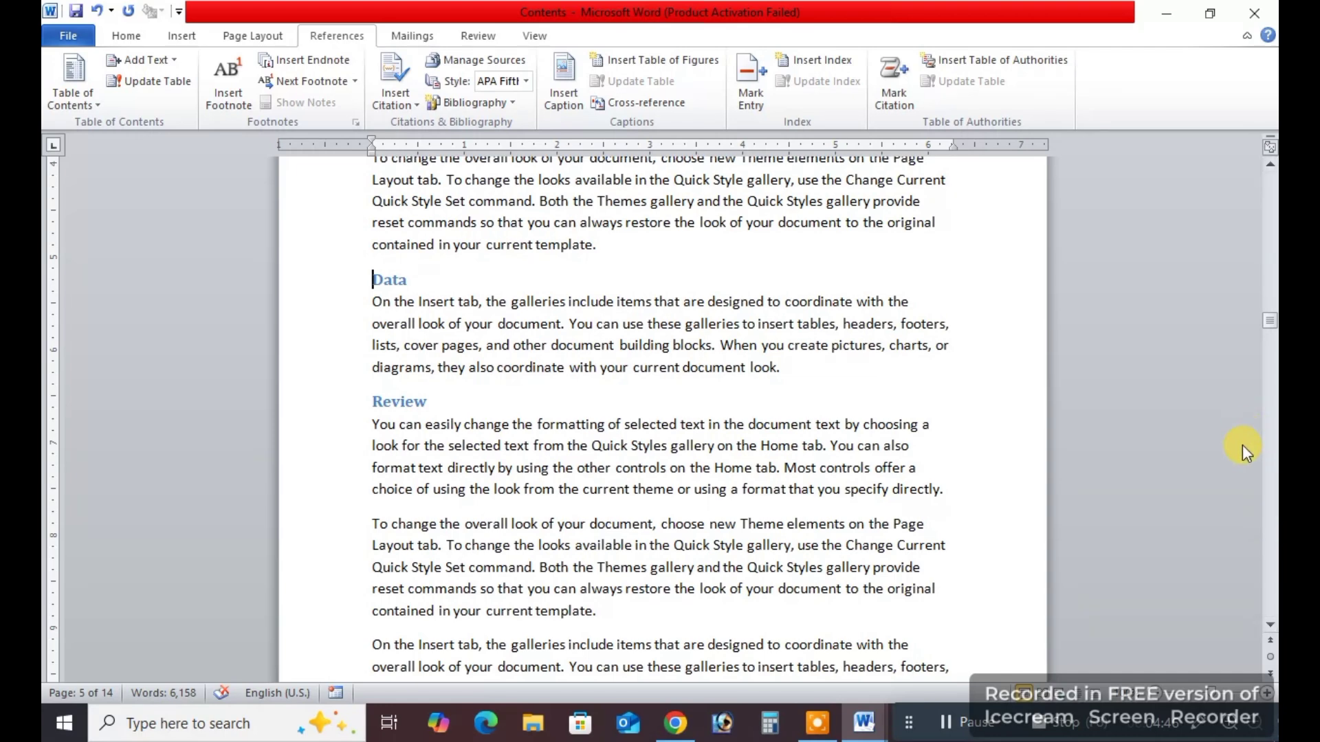
key("ctrl+Home")
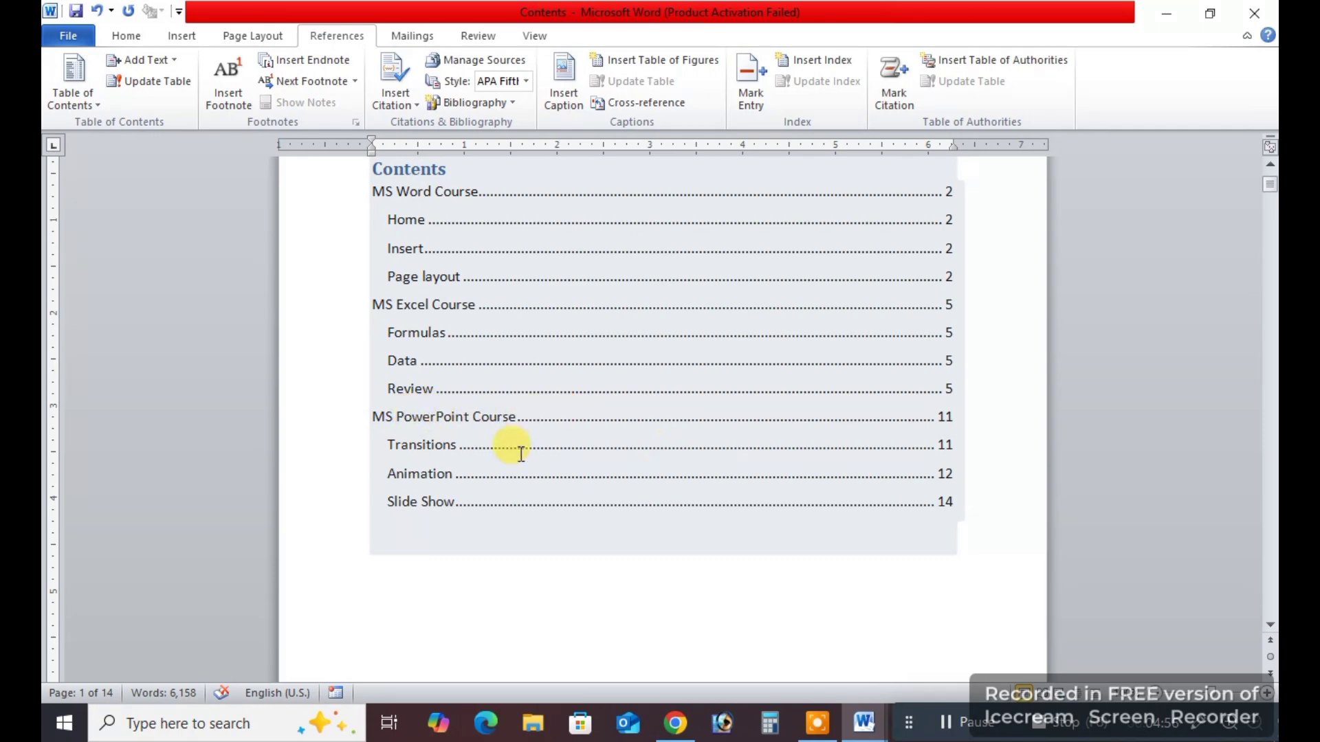
Follow the MS PowerPoint Course entry to its heading in the document, and return to the contents table.
left_click(499, 409, "ctrl")
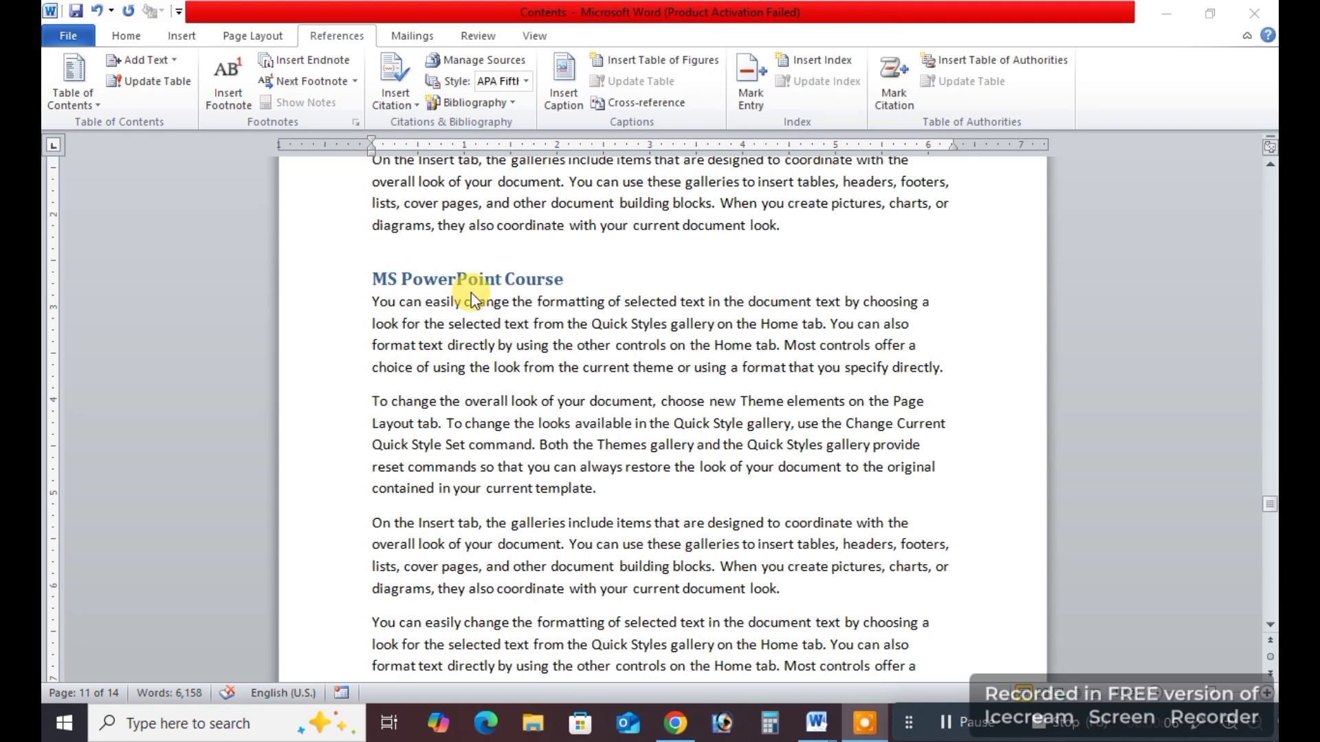
left_click(646, 350)
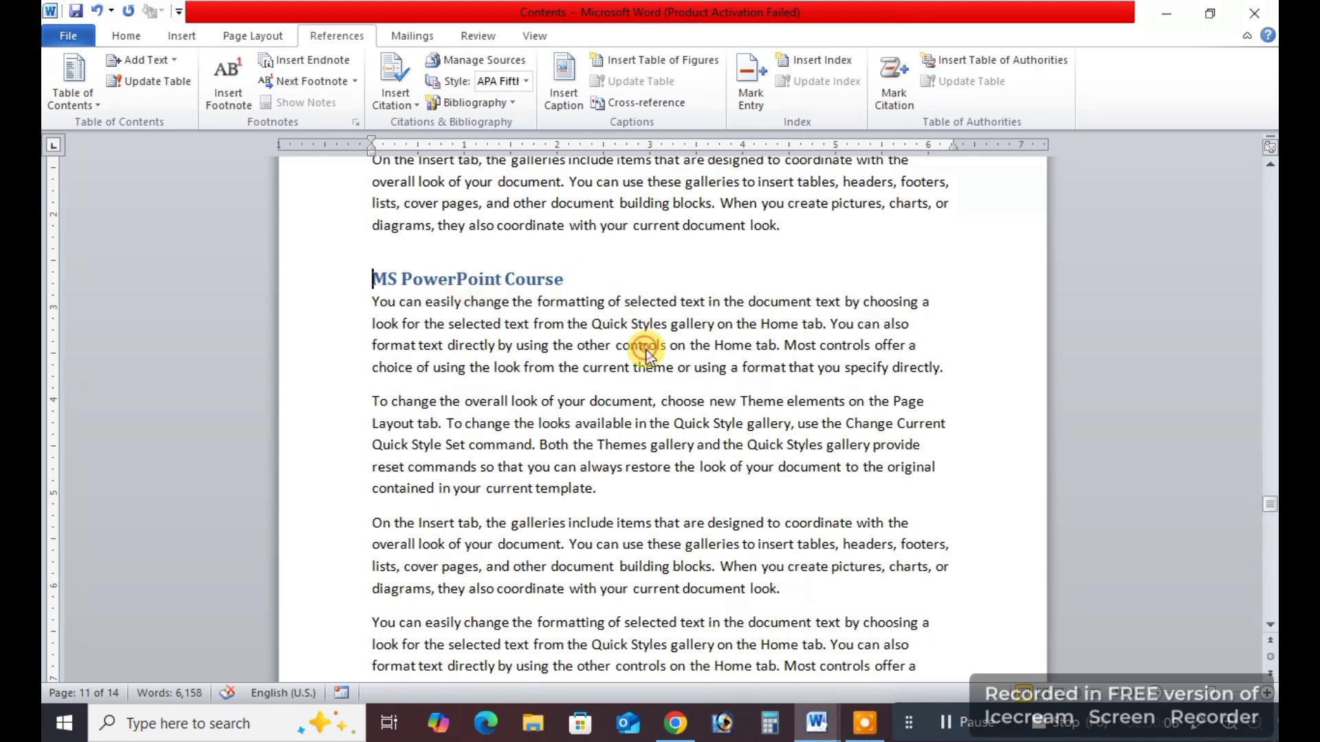
key("ctrl+Home")
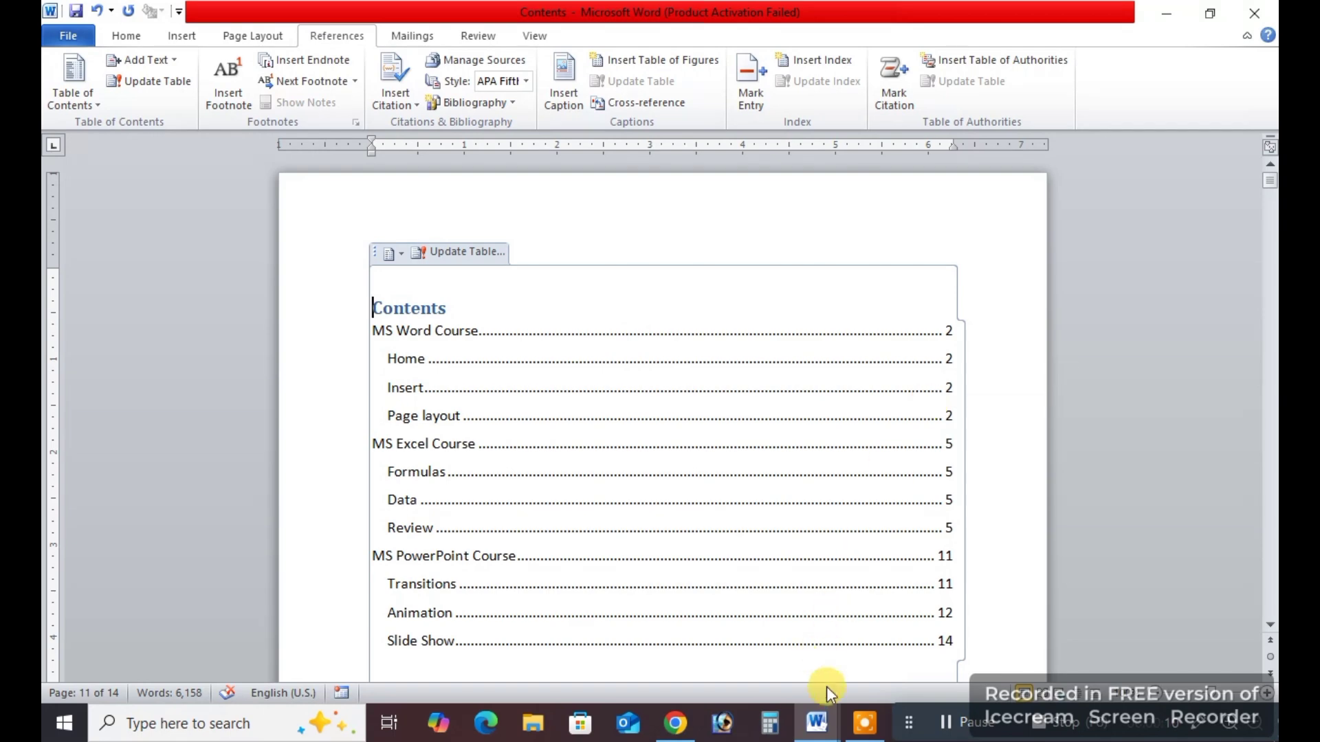
Switch to the blank Document2 to start a new example document.
left_click(823, 729)
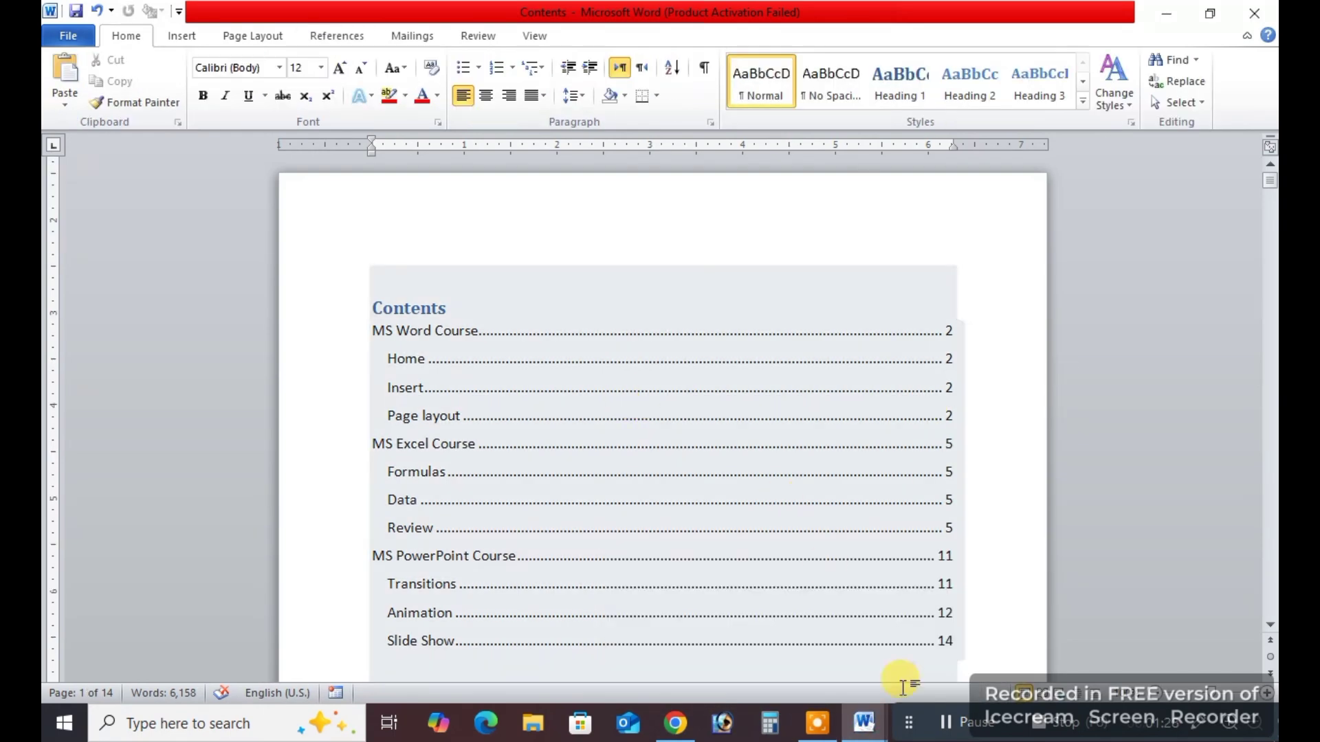
mouse_move(859, 733)
left_click(946, 645)
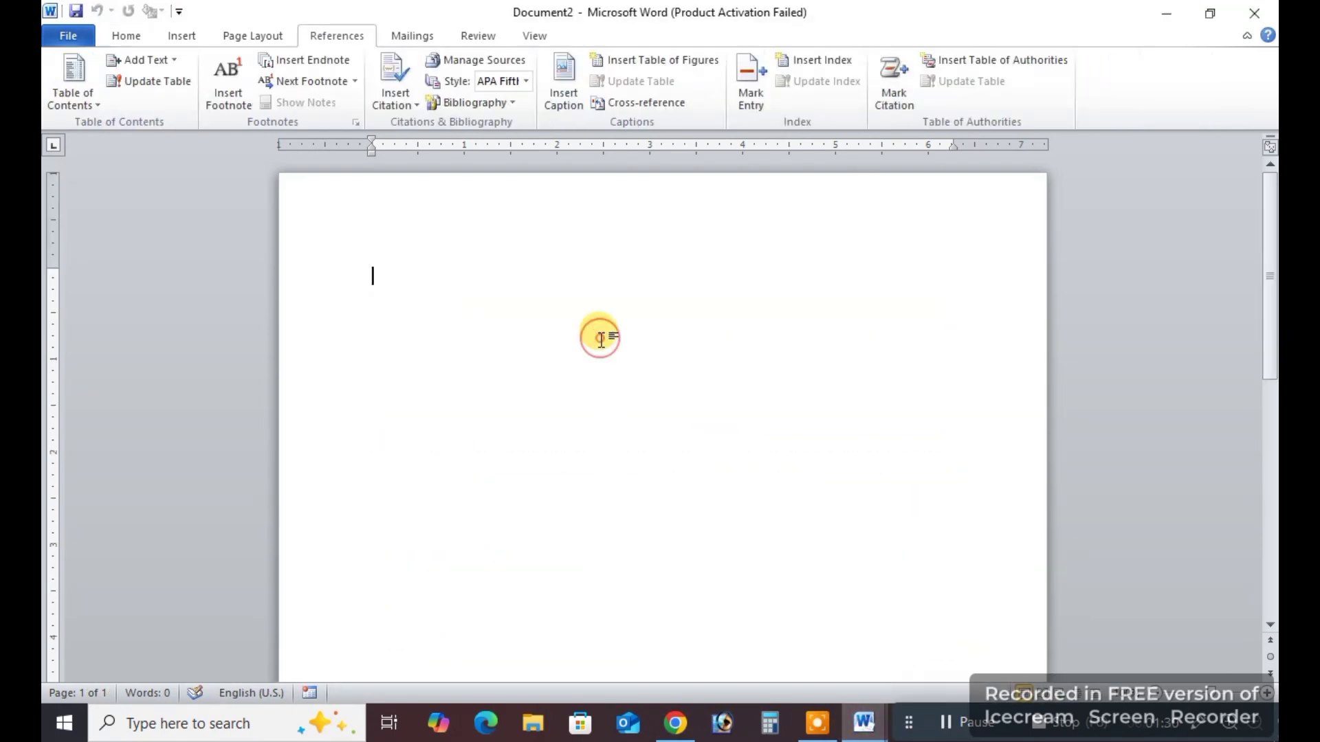
scroll(371, 97, "up", 3)
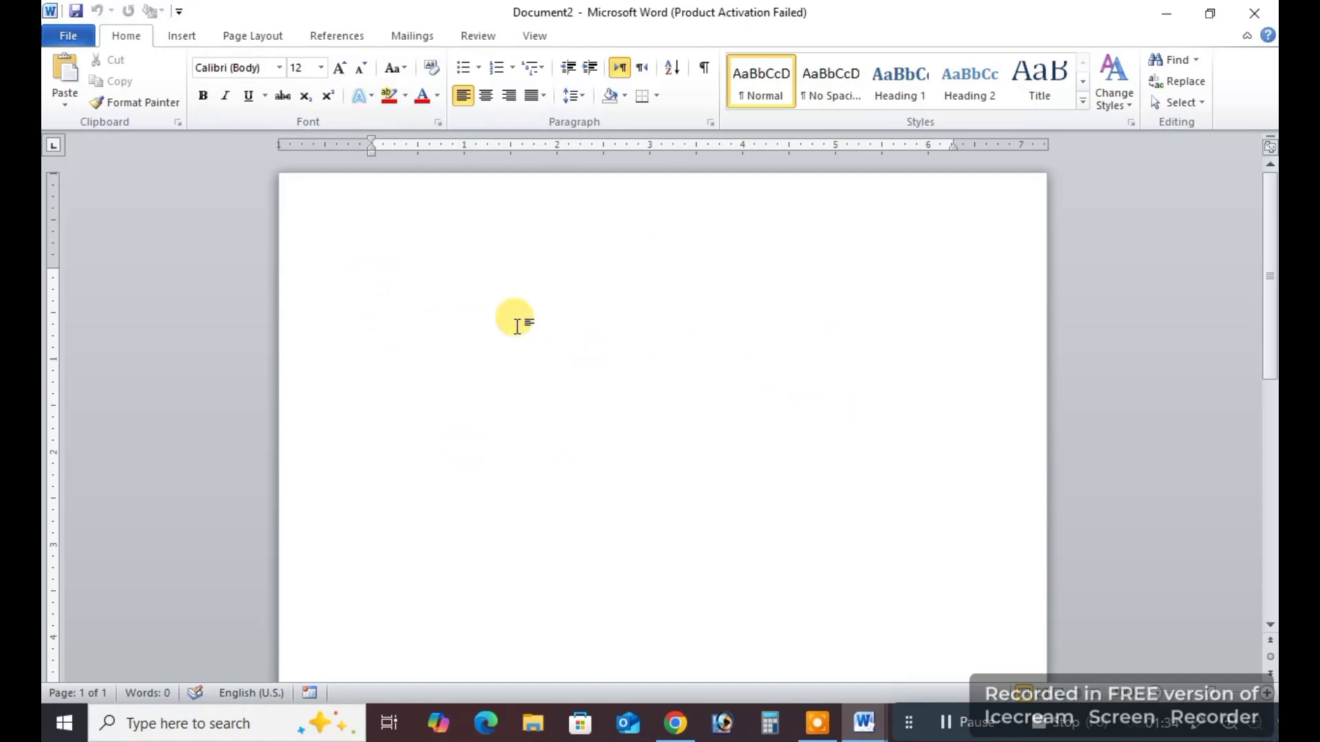
Generate multi-page sample text with the =rand() function and return to the start of the document.
type("=rand(100")
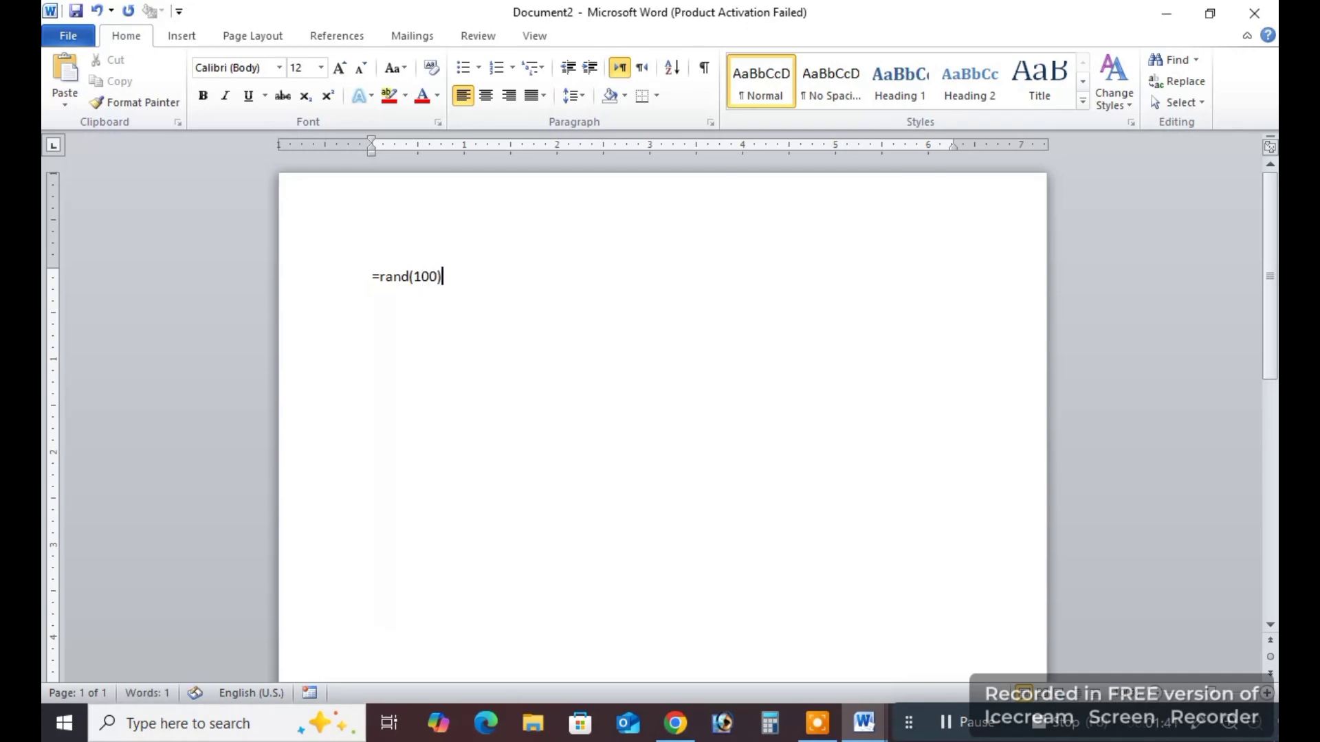
key("Return")
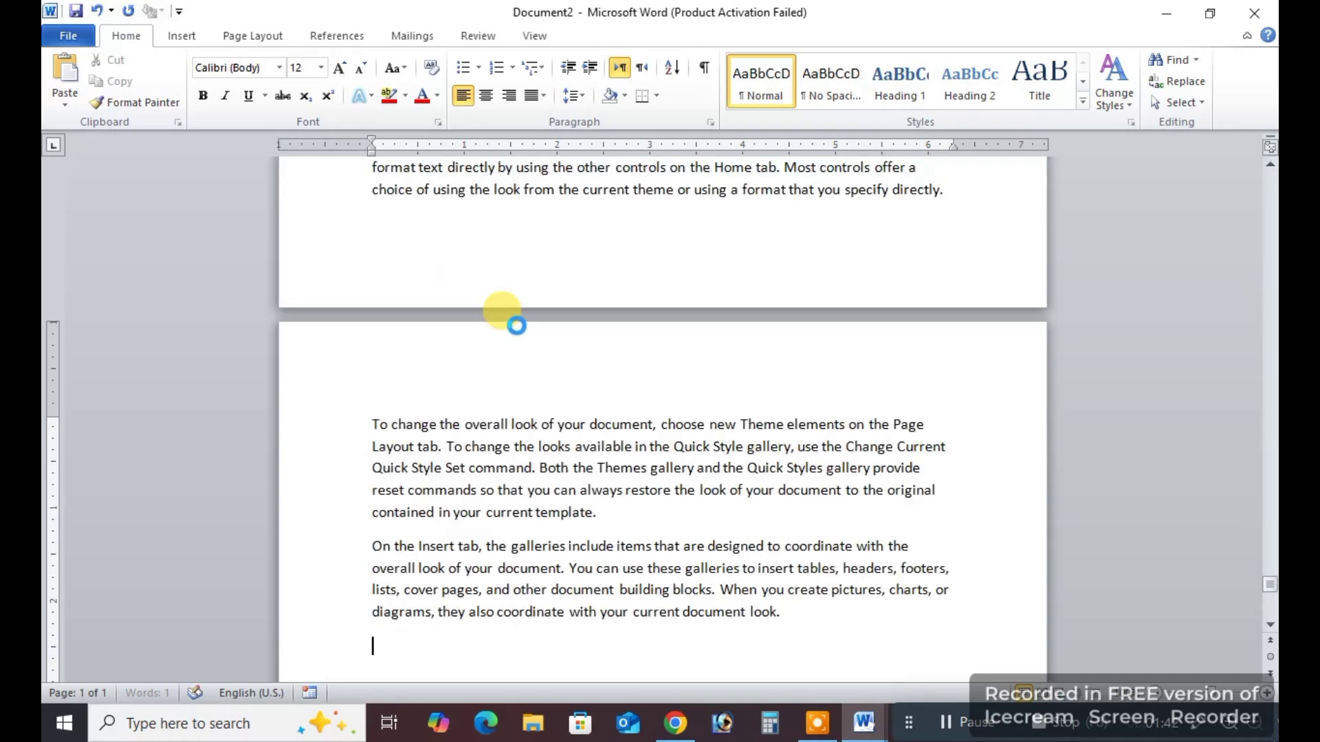
key("ctrl+Home")
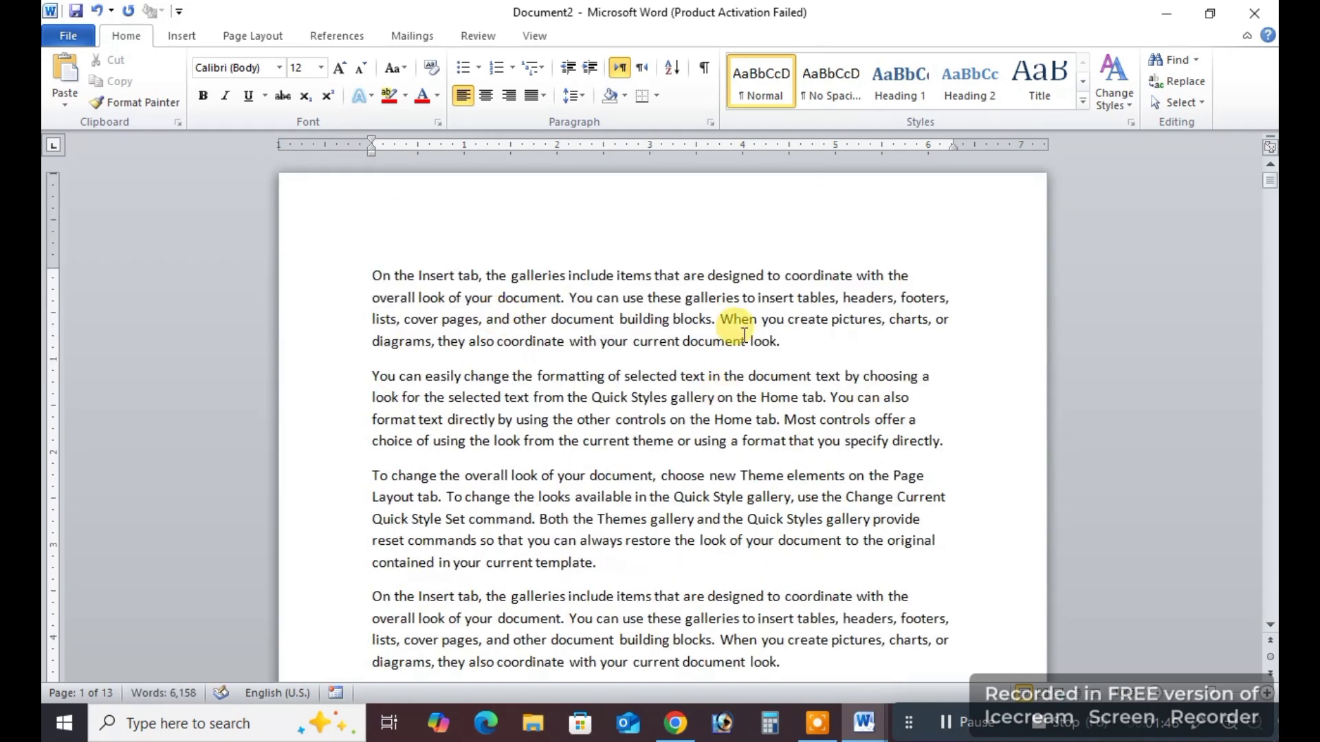
Insert a page break before the first paragraph and place the cursor at the start of the blank first page.
left_click(374, 275)
key("ctrl+Return")
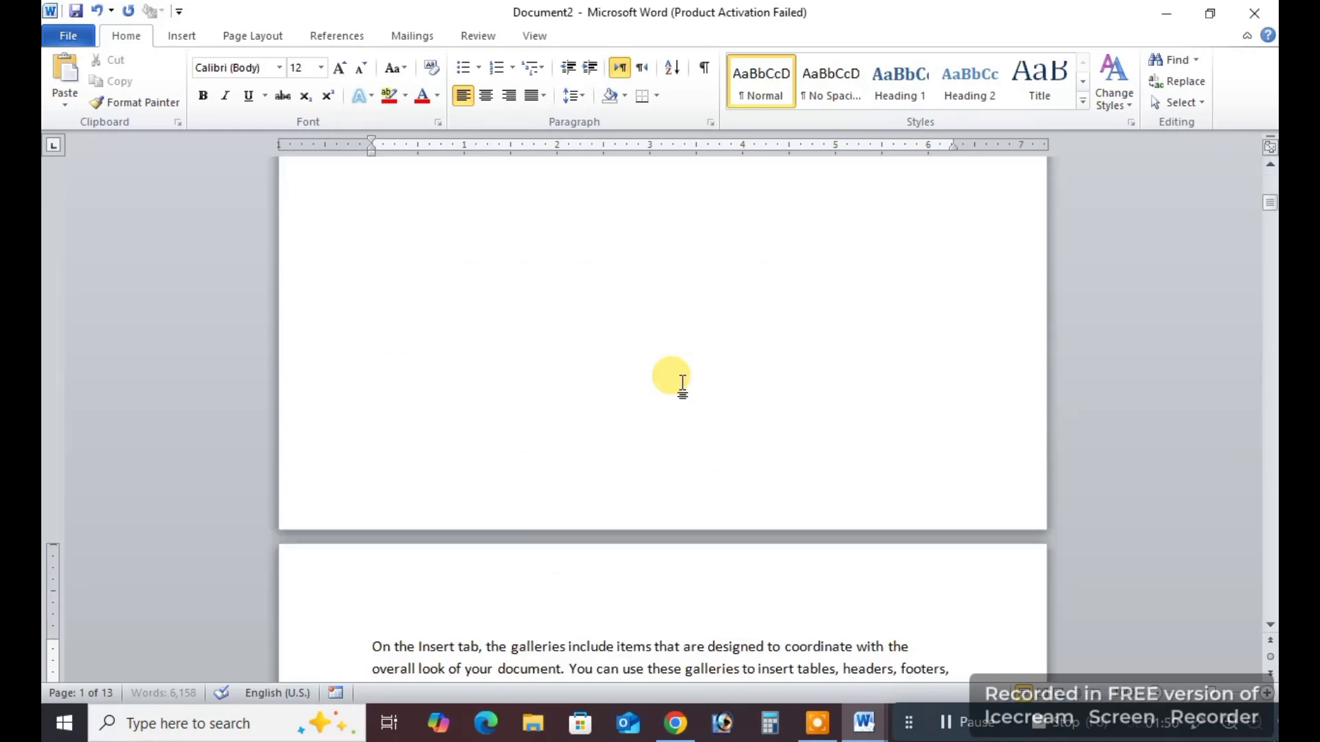
left_click(489, 294)
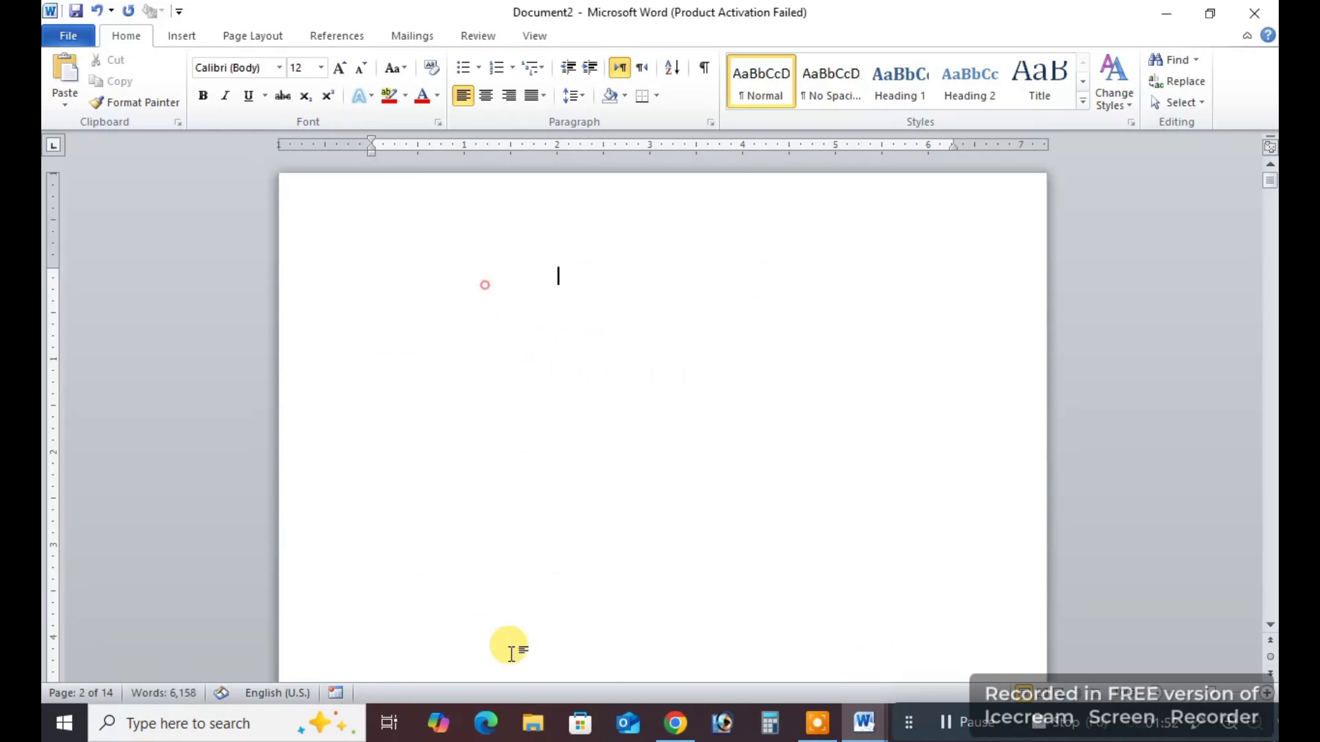
scroll(627, 474, "down", 2)
scroll(529, 453, "up", 2)
left_click(422, 302)
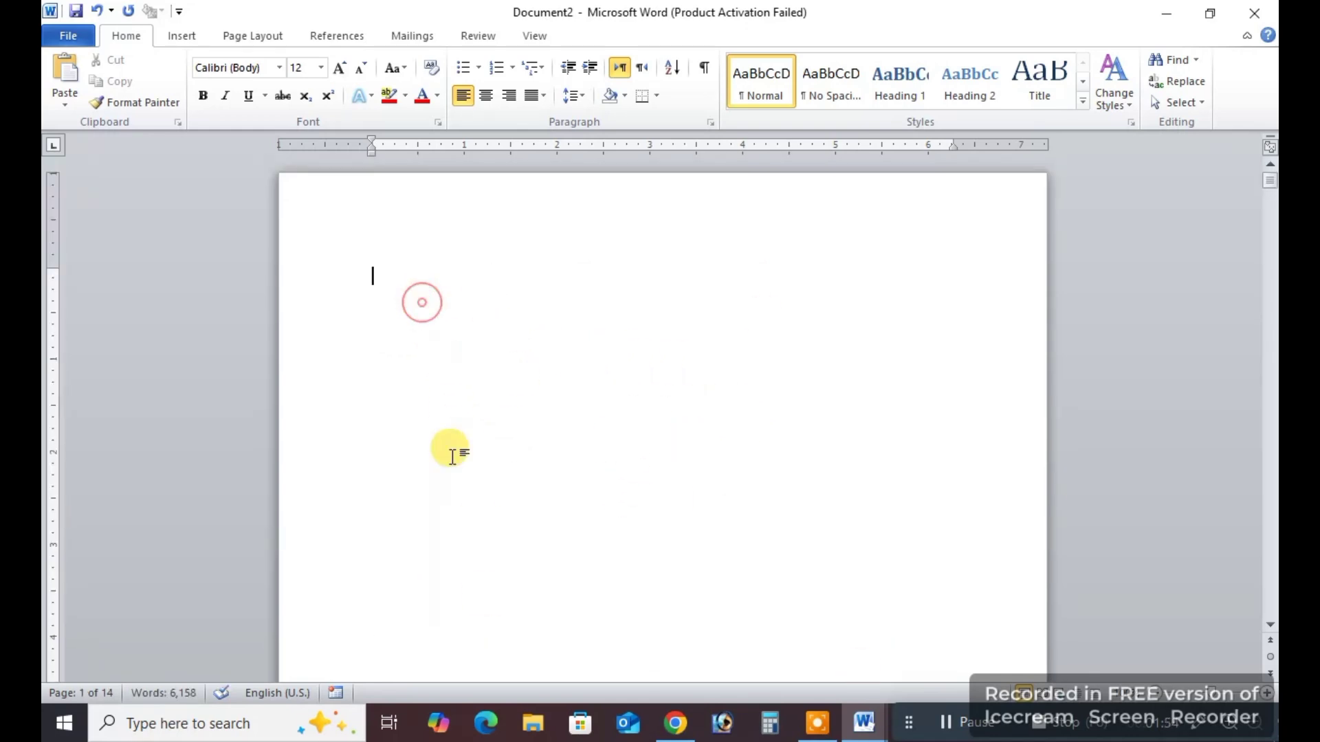
left_click(445, 470)
scroll(605, 427, "down", 5)
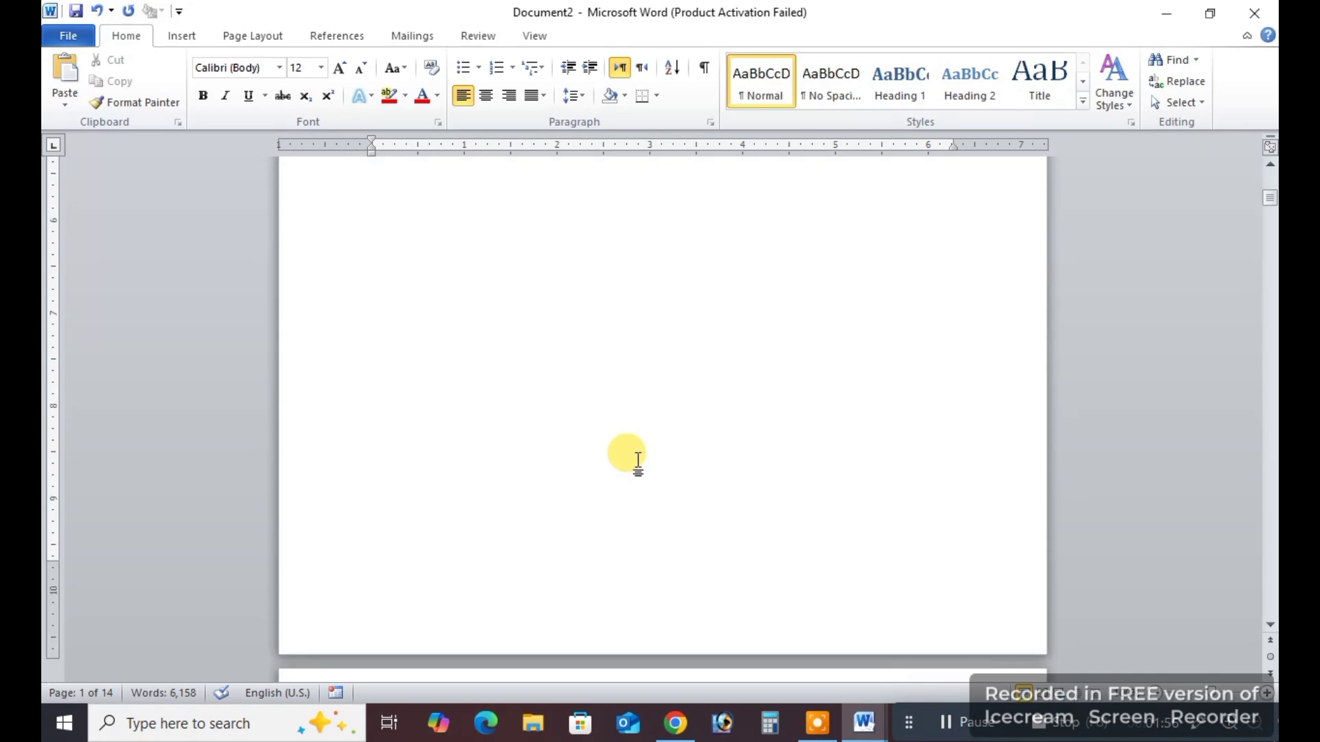
scroll(639, 461, "down", 10)
scroll(650, 461, "up", 12)
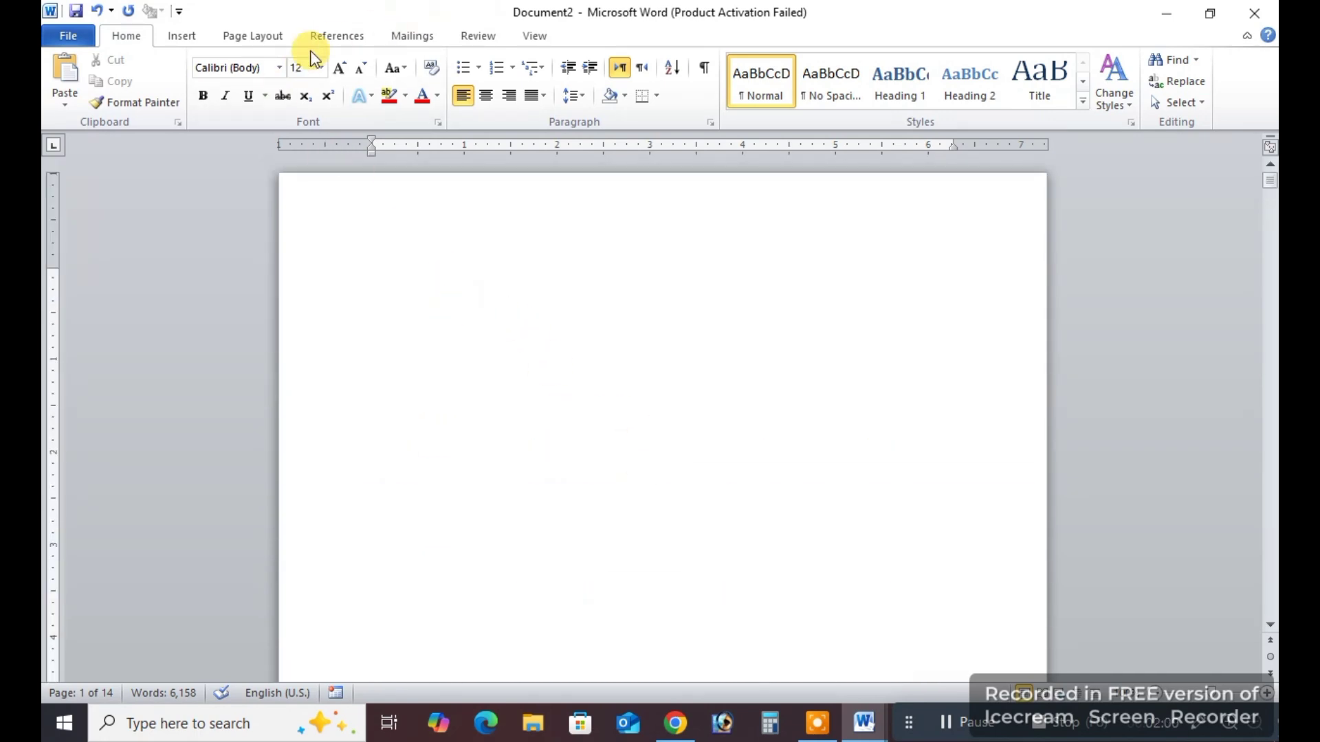
Insert the built-in Automatic Table 1 table of contents on the blank first page and dismiss the information message.
left_click(331, 36)
left_click(466, 351)
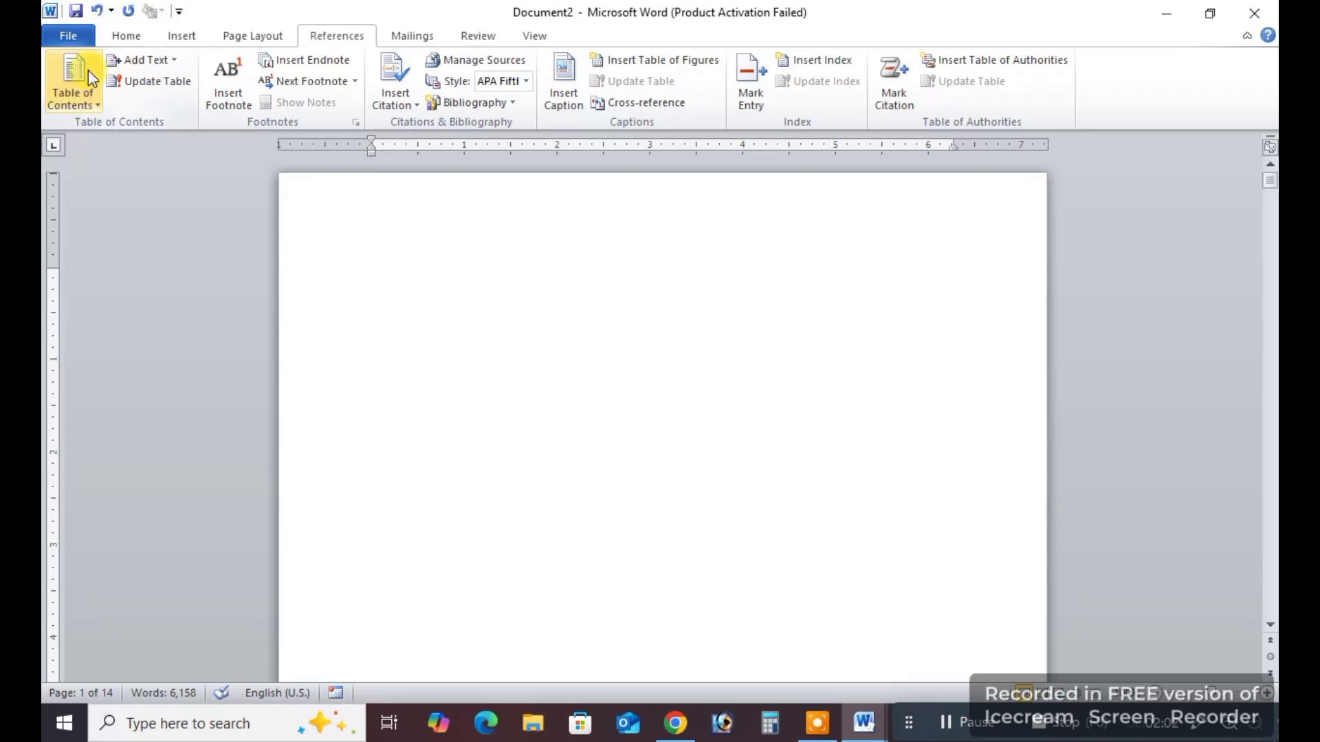
left_click(78, 103)
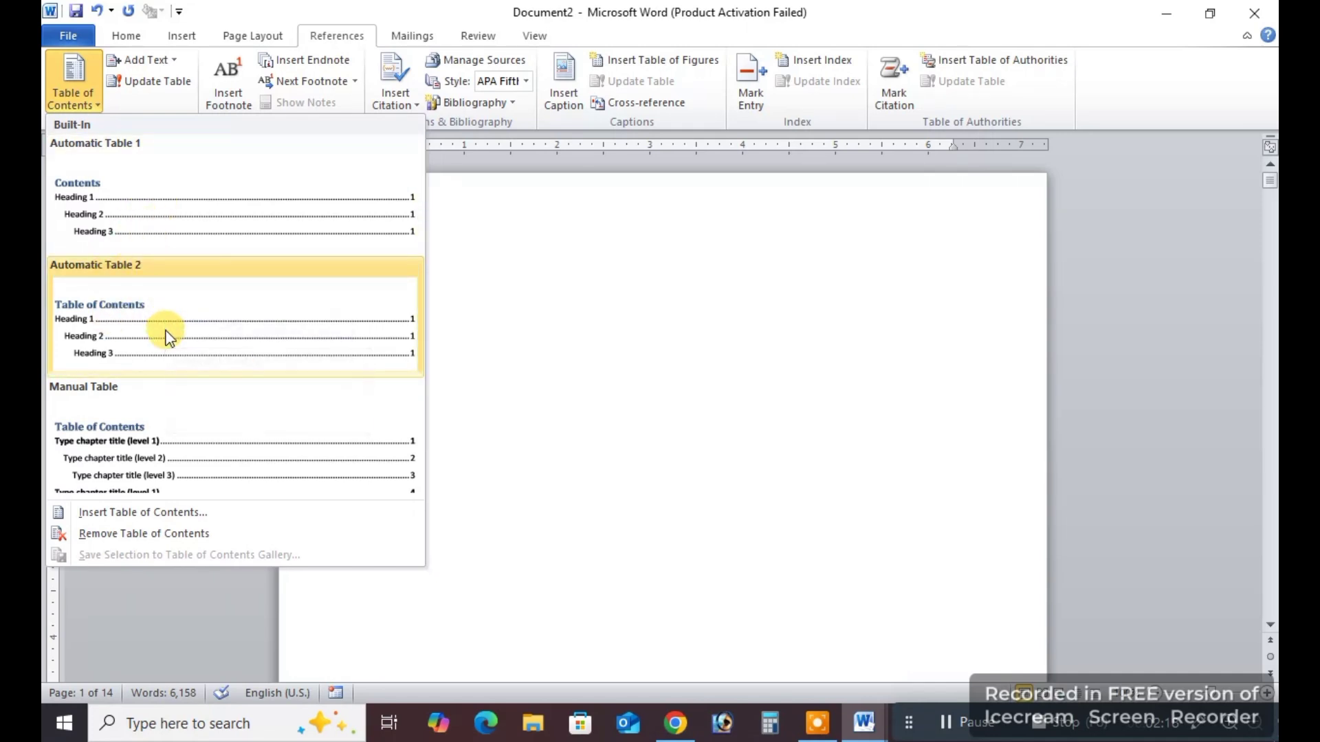
left_click(130, 194)
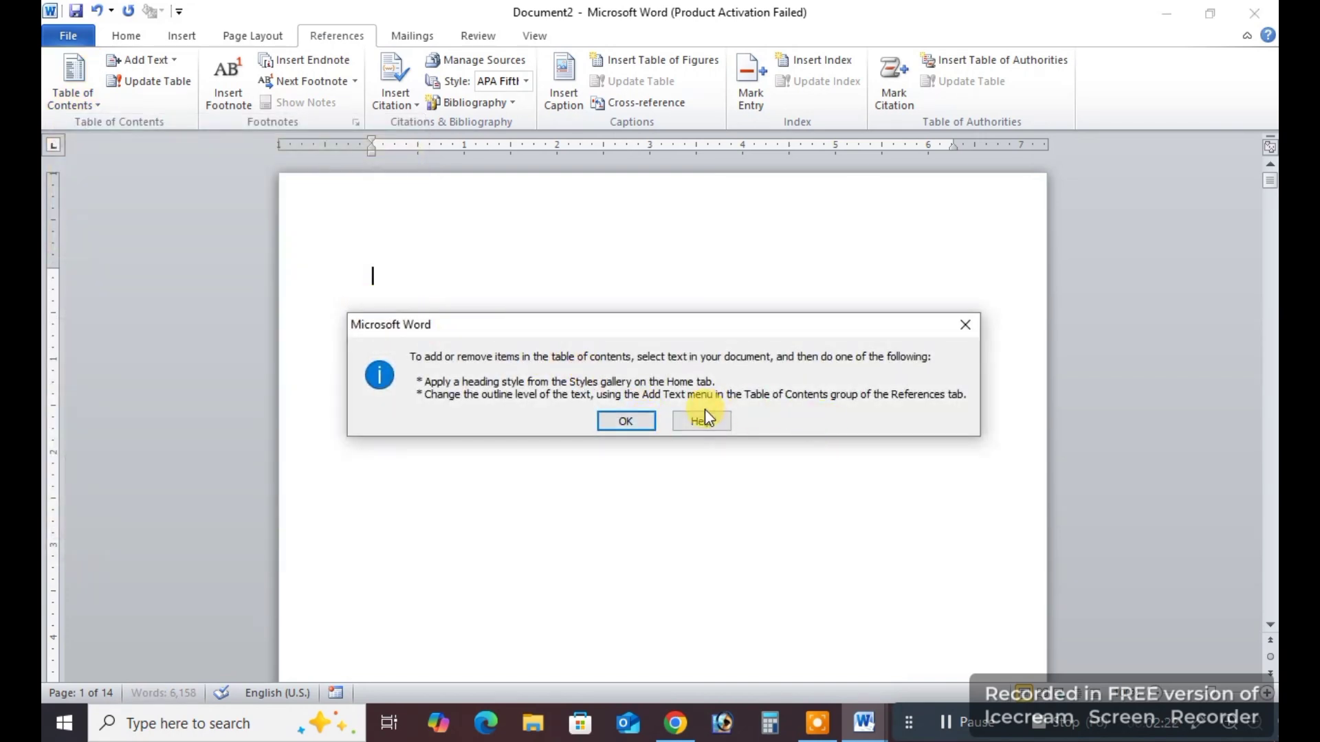
left_click(965, 324)
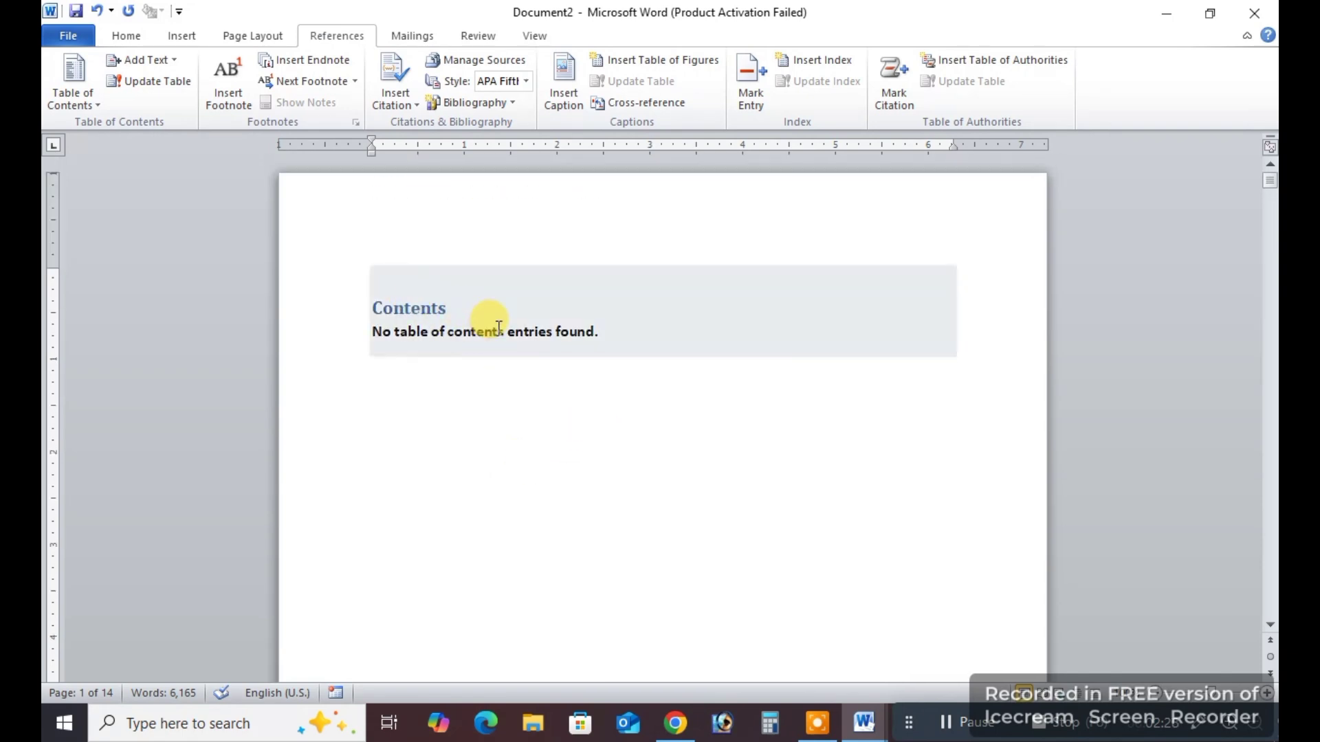
Add the line "MS Word Course" above the first paragraph on page 2.
scroll(554, 369, "down", 10)
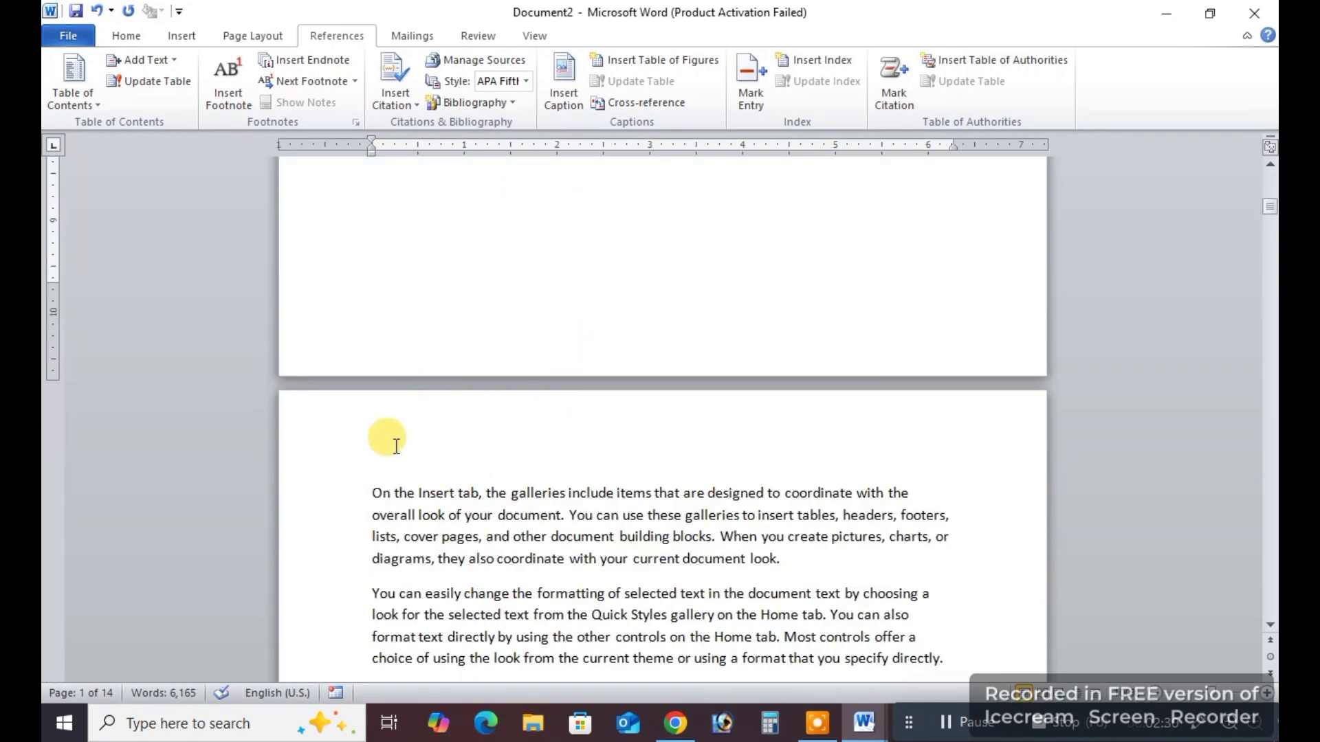
left_click(364, 484)
key("Return")
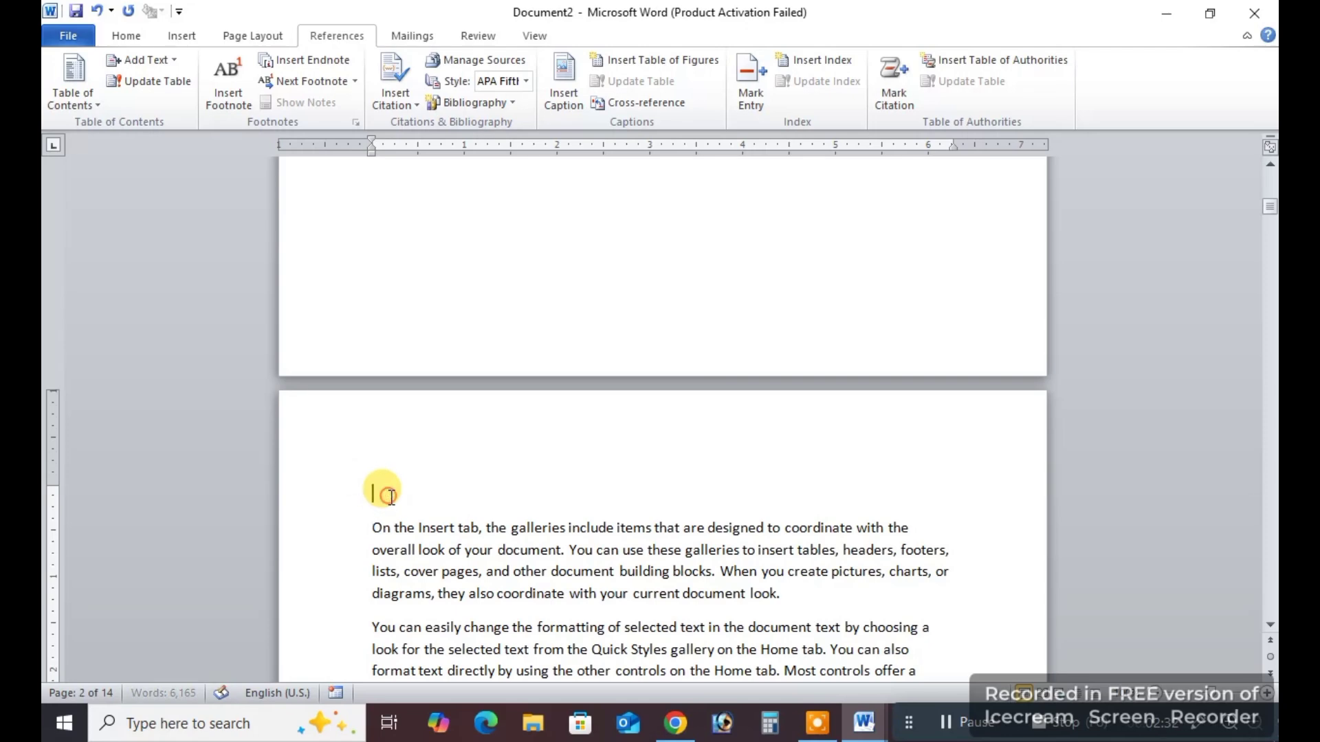
scroll(688, 433, "down", 4)
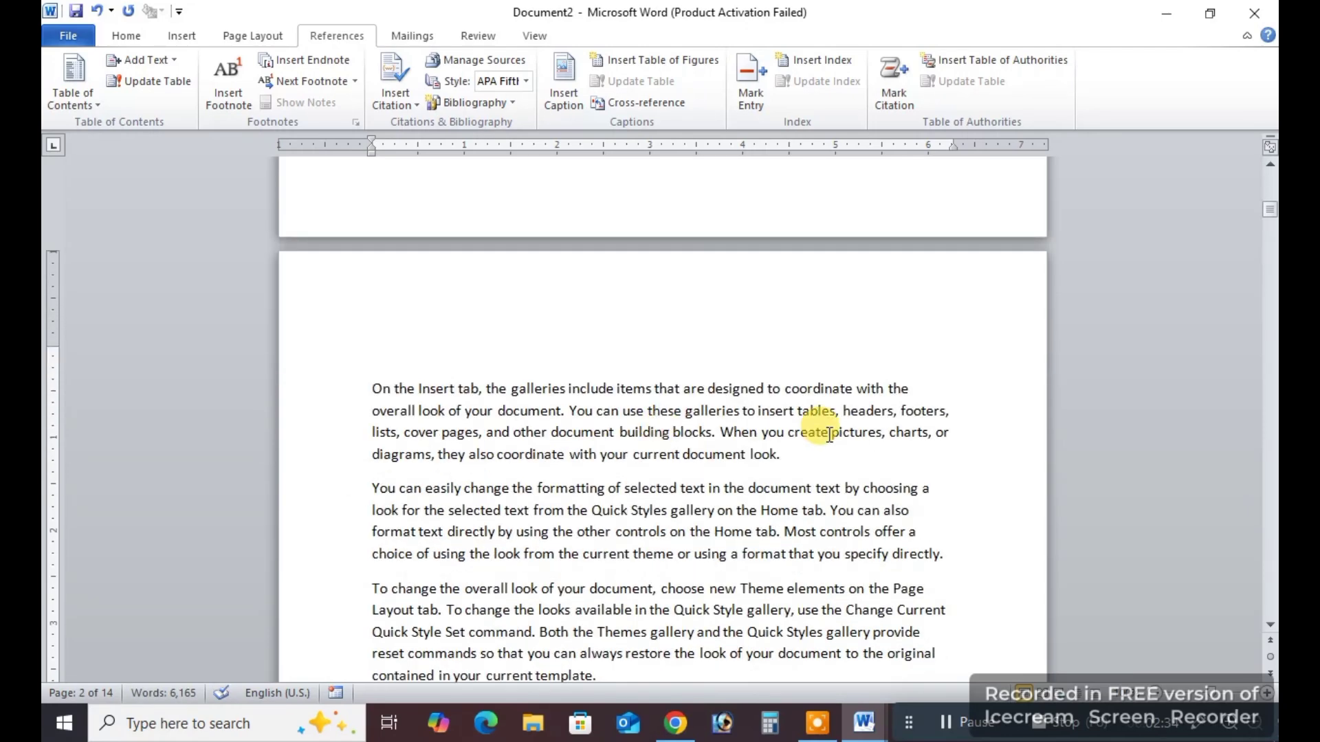
type("MS Word Cour")
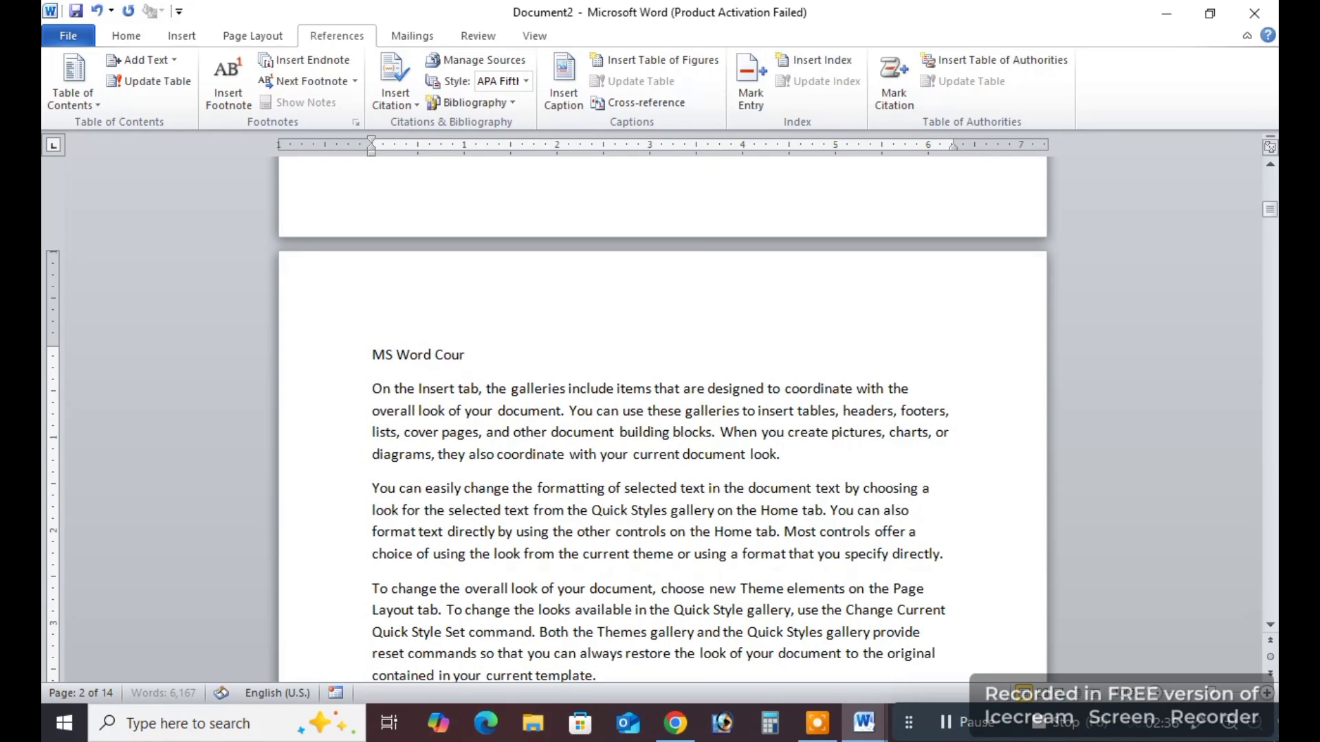
type("se")
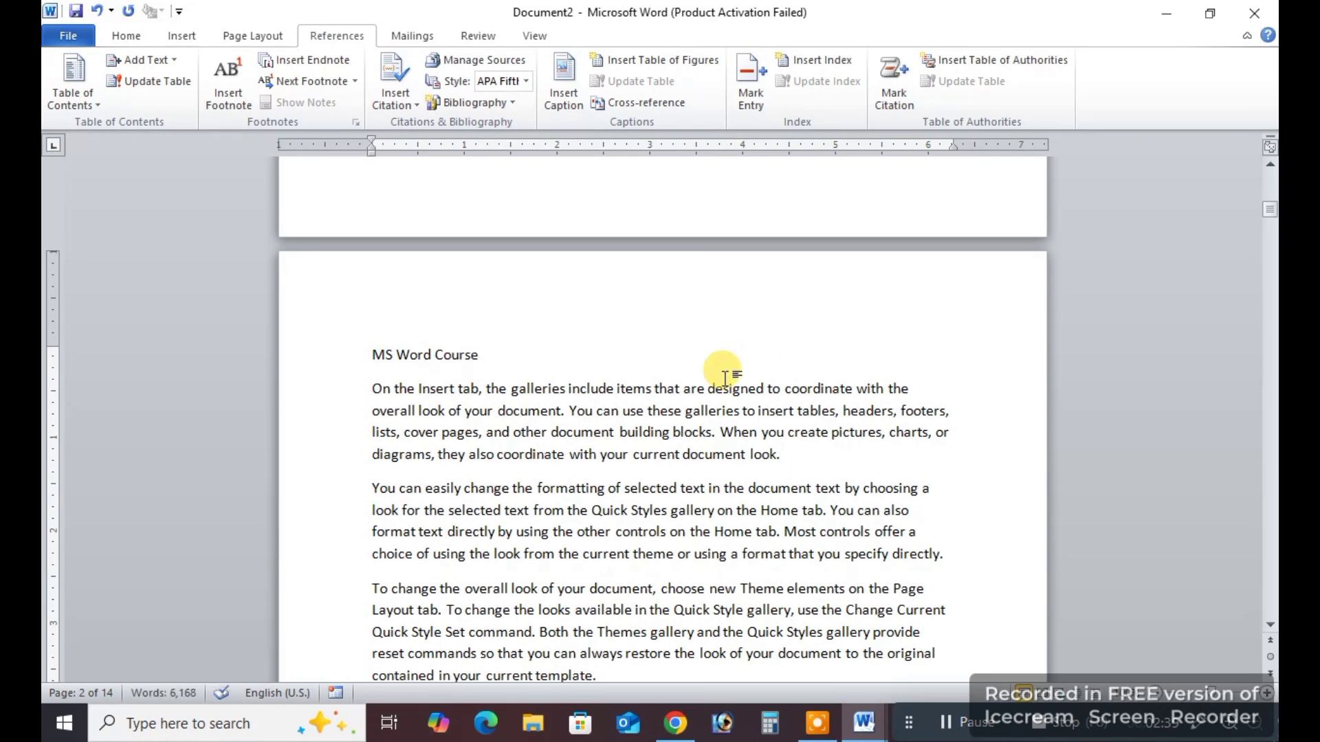
Apply the Heading 1 style to the MS Word Course line.
triple_click(423, 356)
scroll(486, 109, "up", 3)
scroll(621, 306, "up", 1)
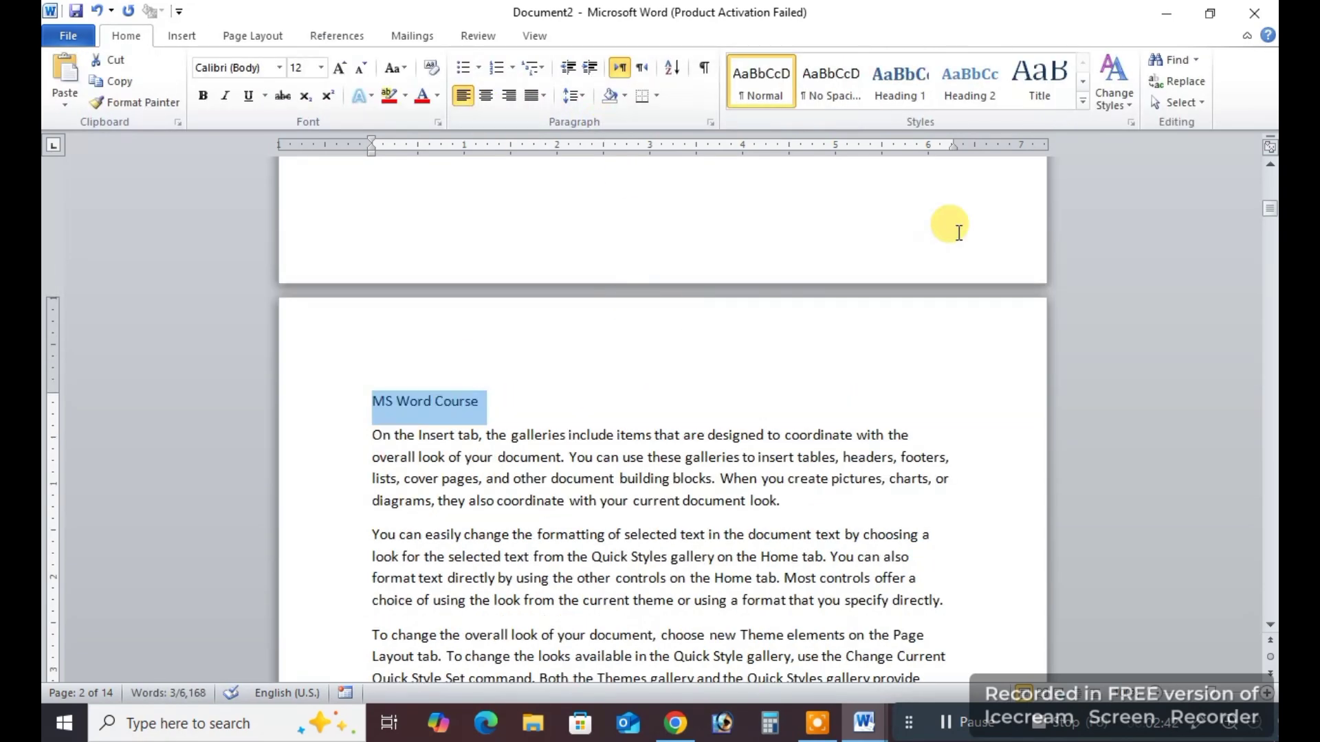
left_click(897, 80)
left_click(481, 471)
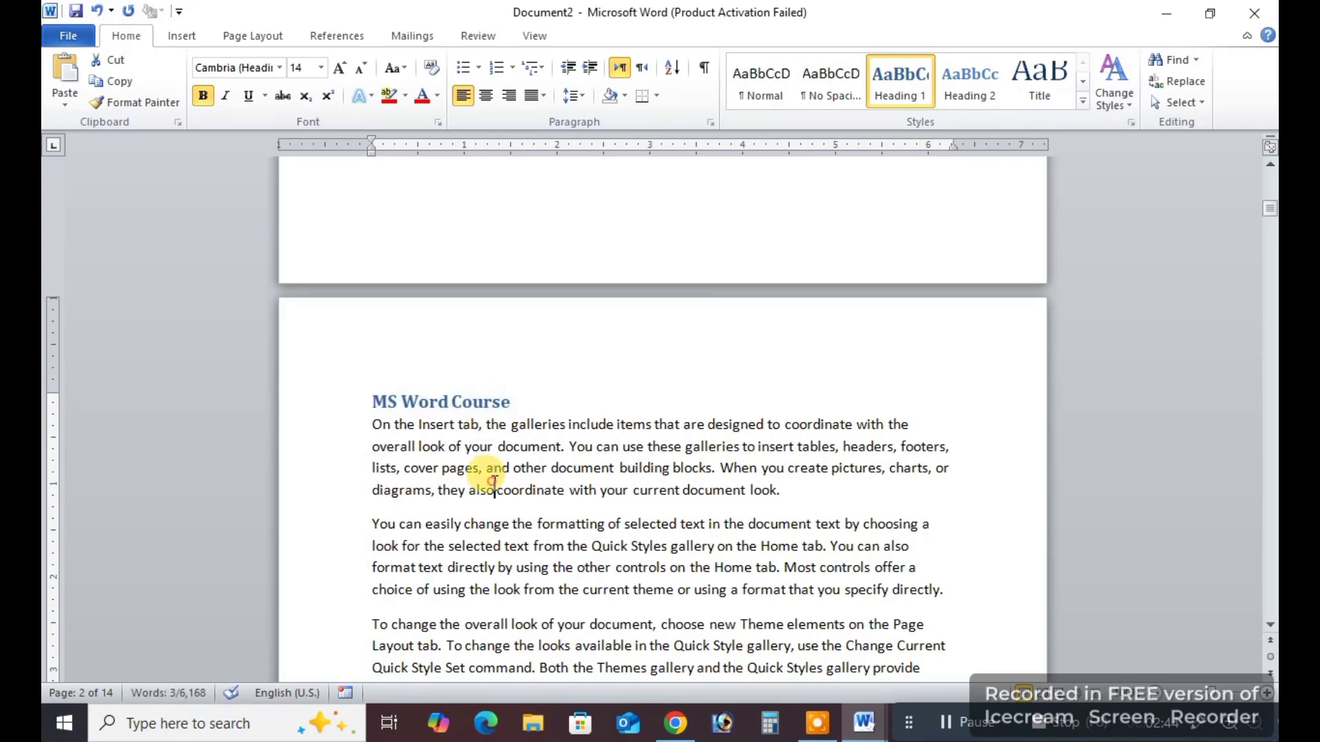
Add a "Home" line between two paragraphs on page 2, above one beginning "On the Insert tab".
scroll(626, 467, "down", 4)
scroll(633, 450, "down", 9)
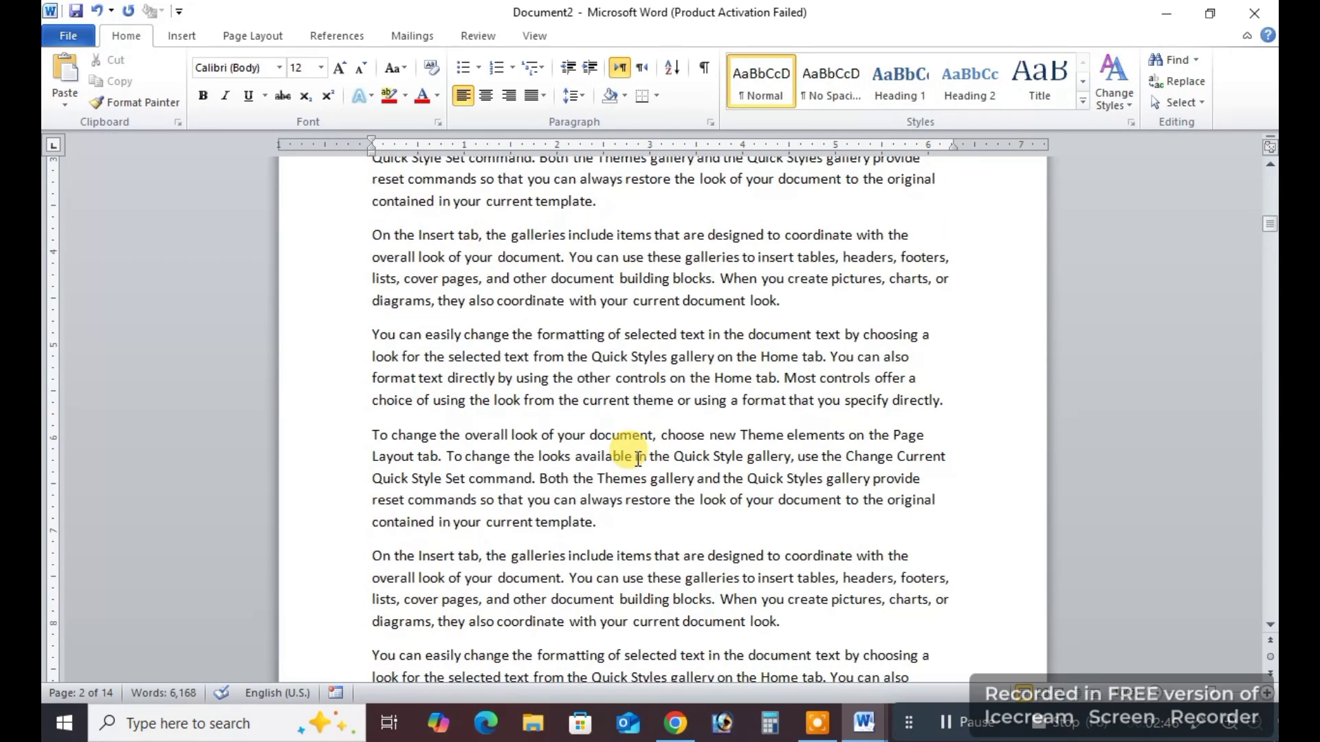
left_click(622, 429)
key("Return")
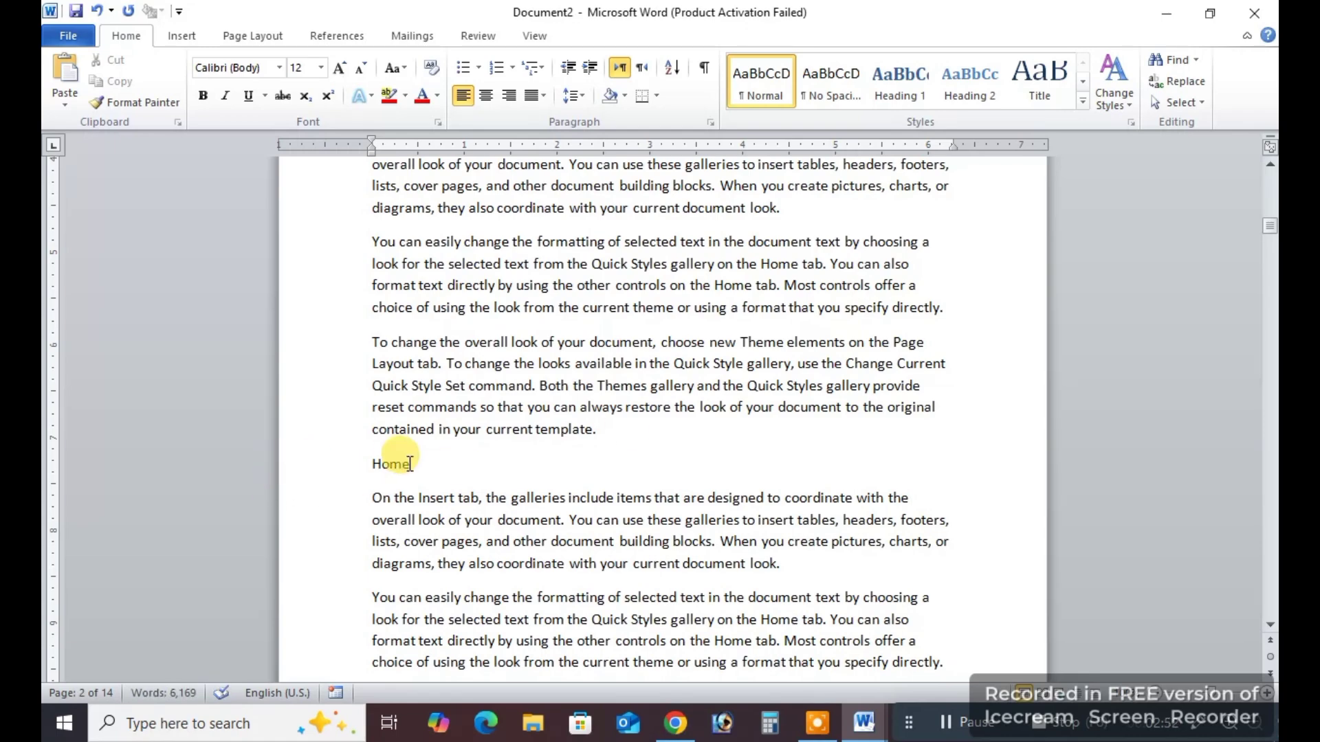
Apply the Heading 2 style to the Home line on page 2.
double_click(389, 464)
left_click(970, 81)
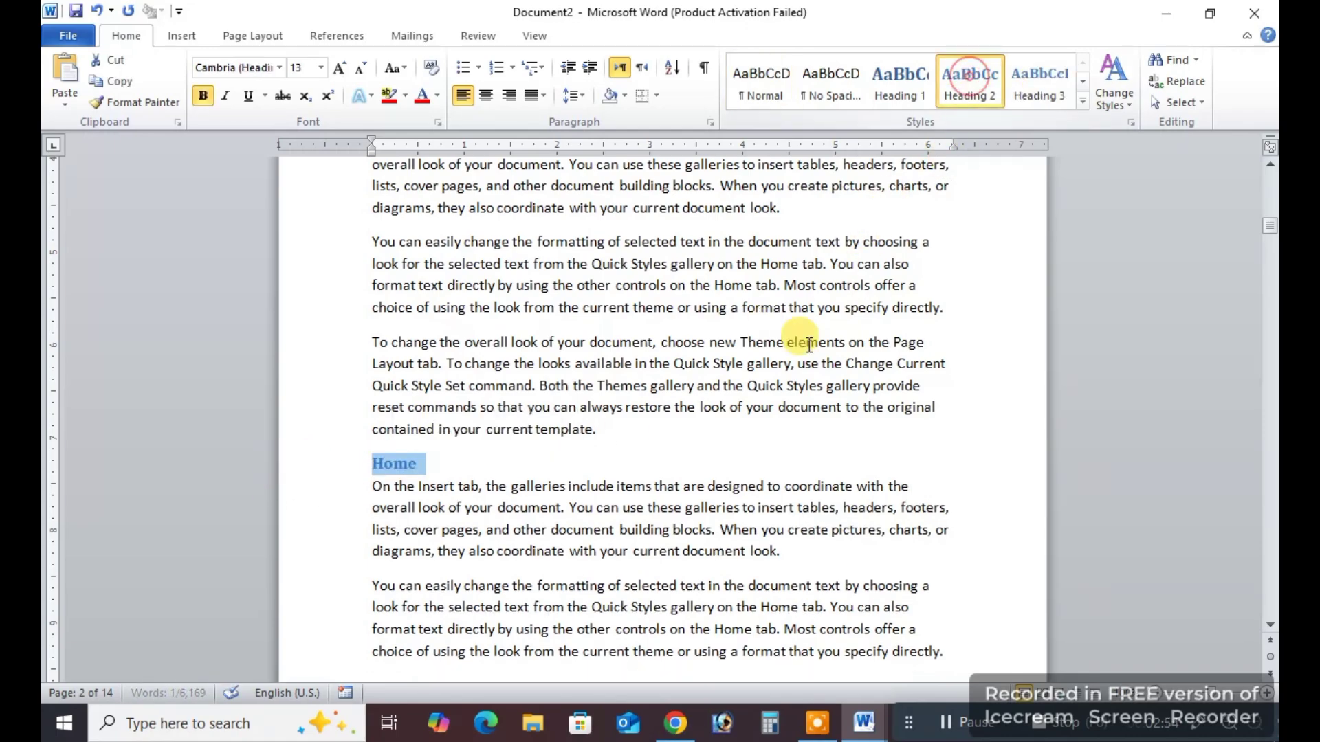
Add an "Insert" line below the first "On the Insert tab" paragraph on page 3 and give it the Heading 2 style.
scroll(781, 436, "down", 8)
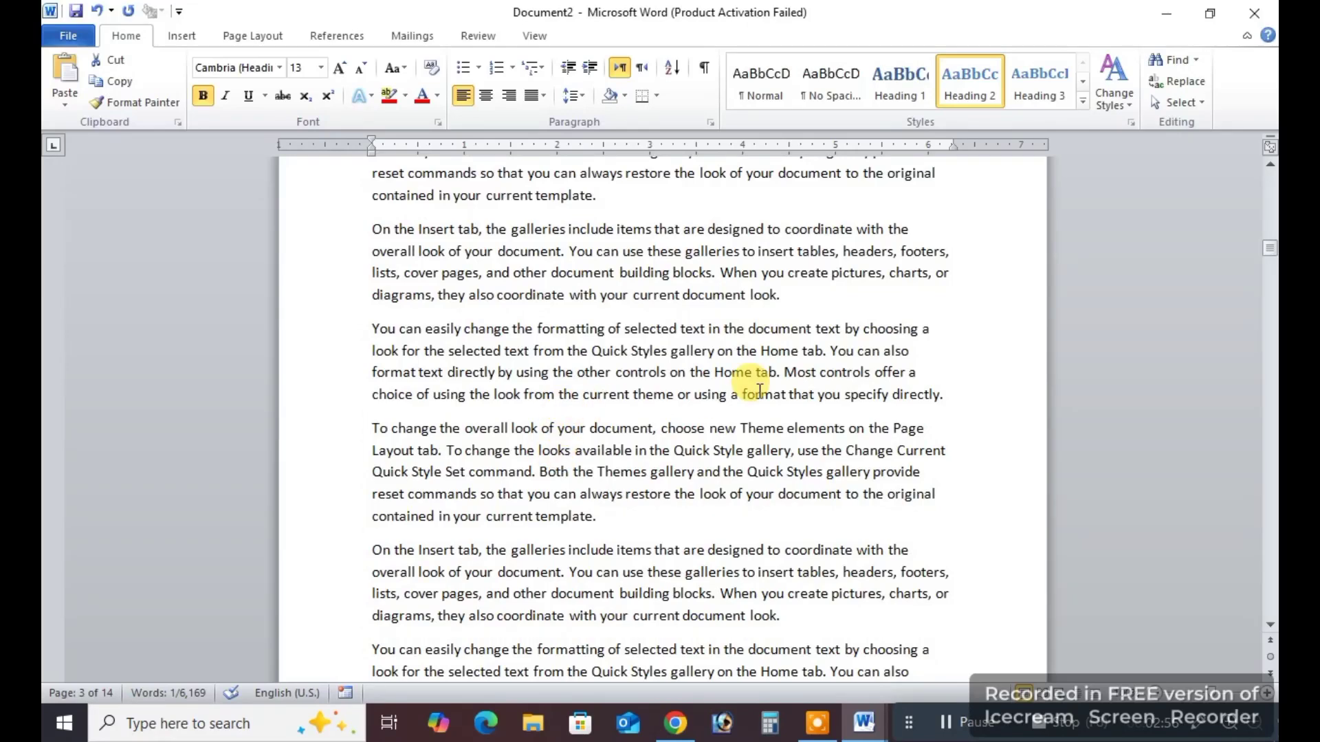
left_click(822, 289)
key("Return")
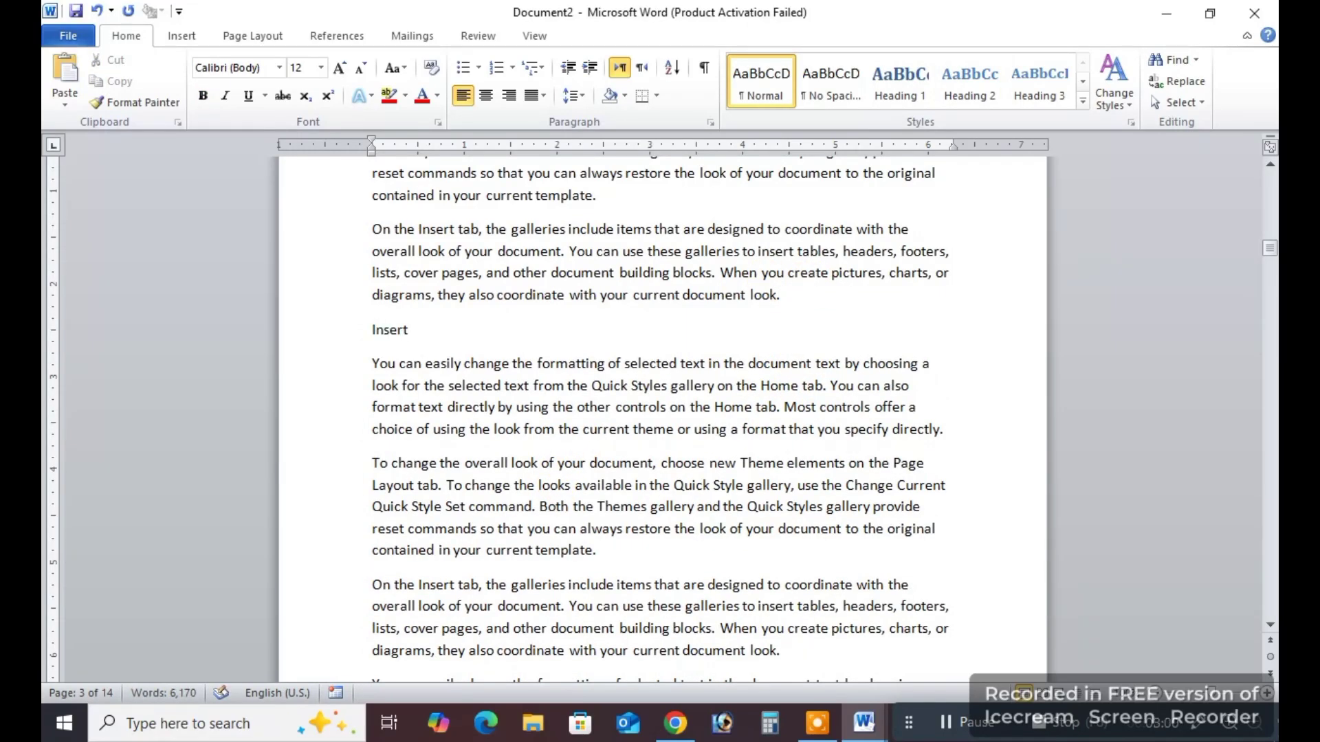
double_click(390, 331)
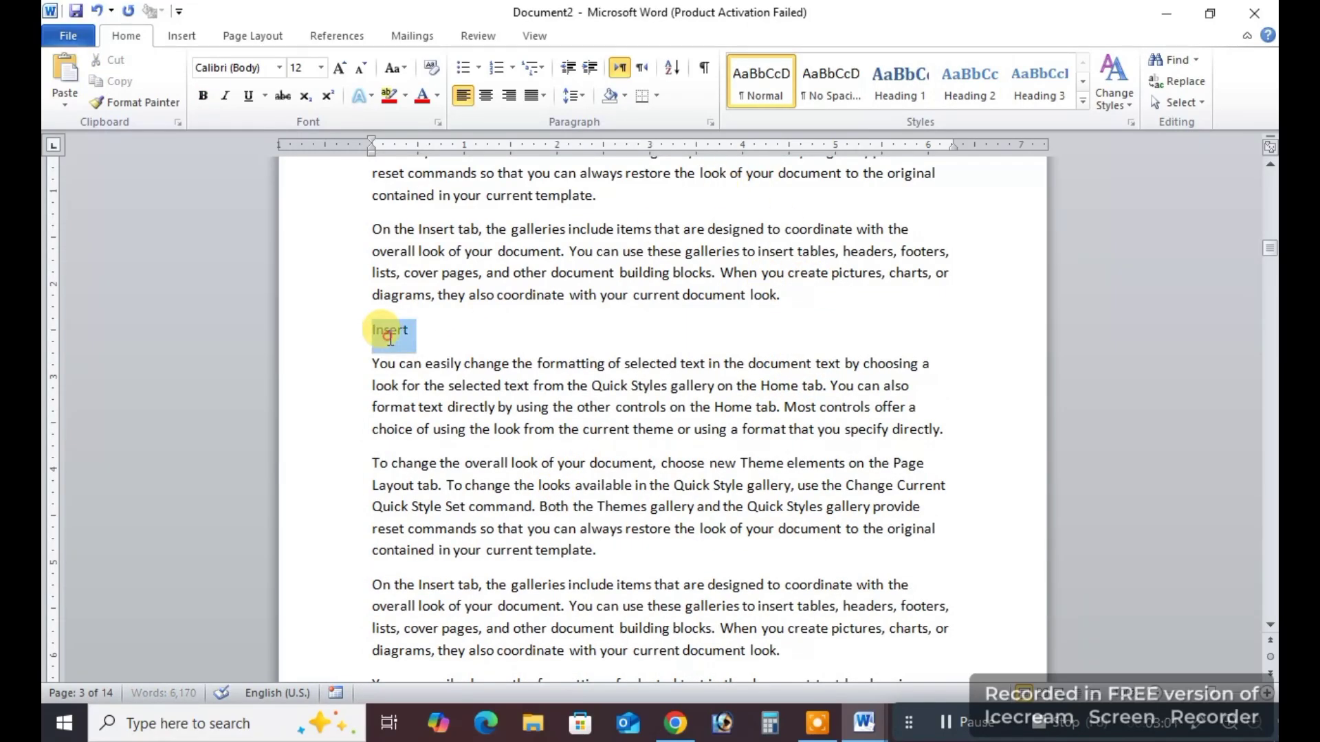
left_click(963, 91)
Add a "Page Layout" line below the second paragraph on page 4 and give it the Heading 2 style.
scroll(532, 251, "down", 10)
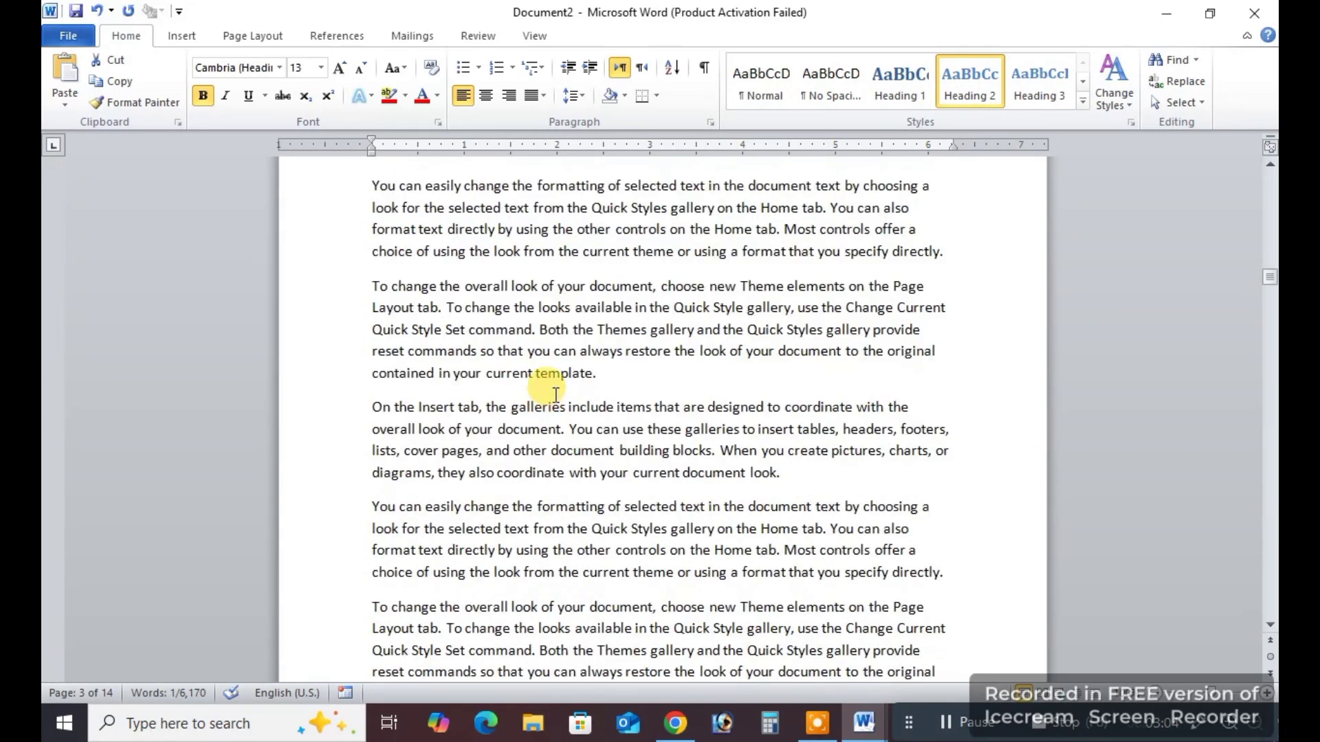
left_click(605, 375)
key("Return")
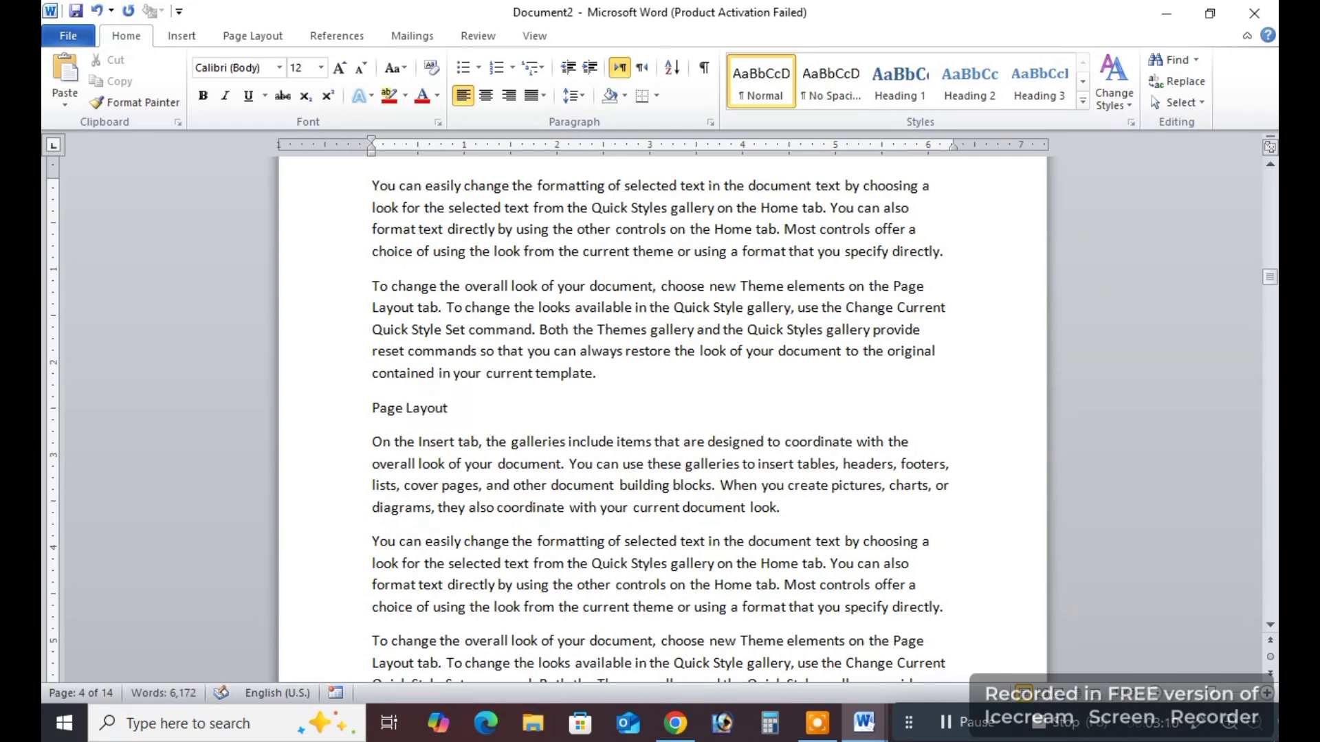
type("Page Layout")
triple_click(398, 407)
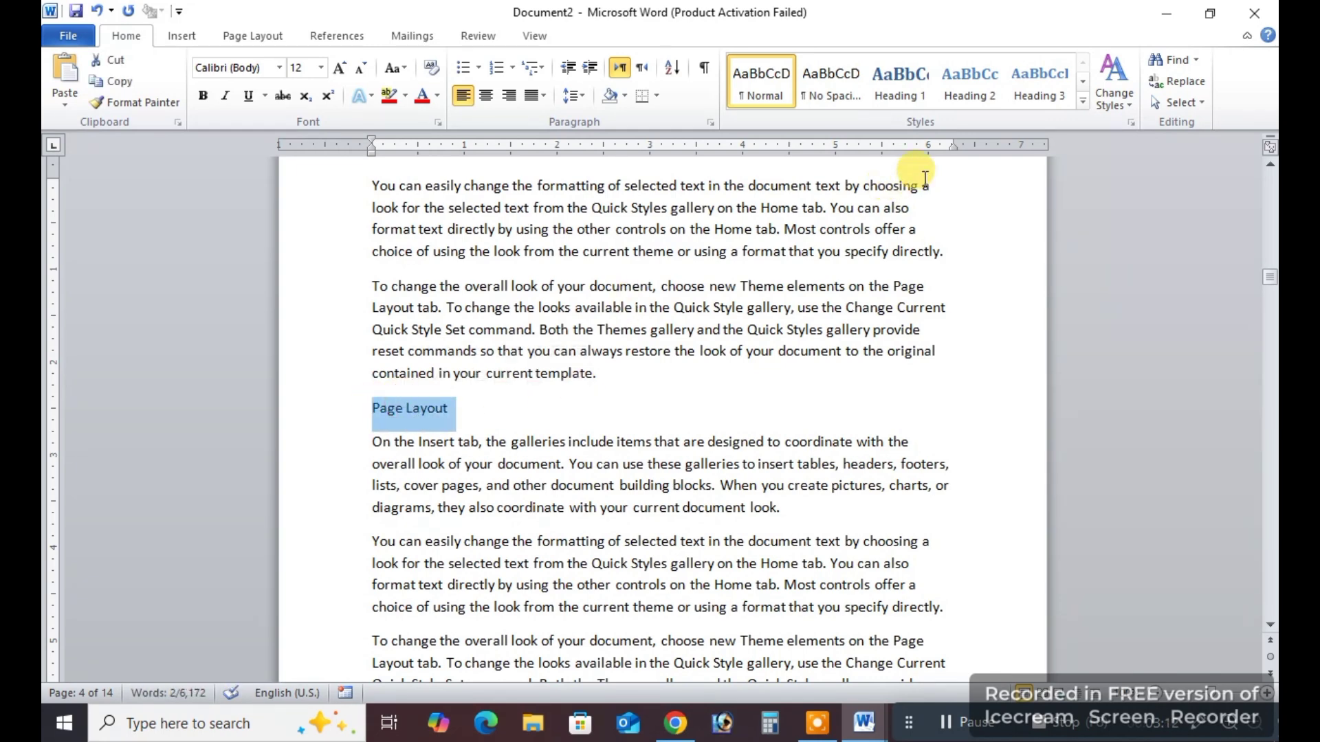
left_click(980, 84)
left_click(558, 430)
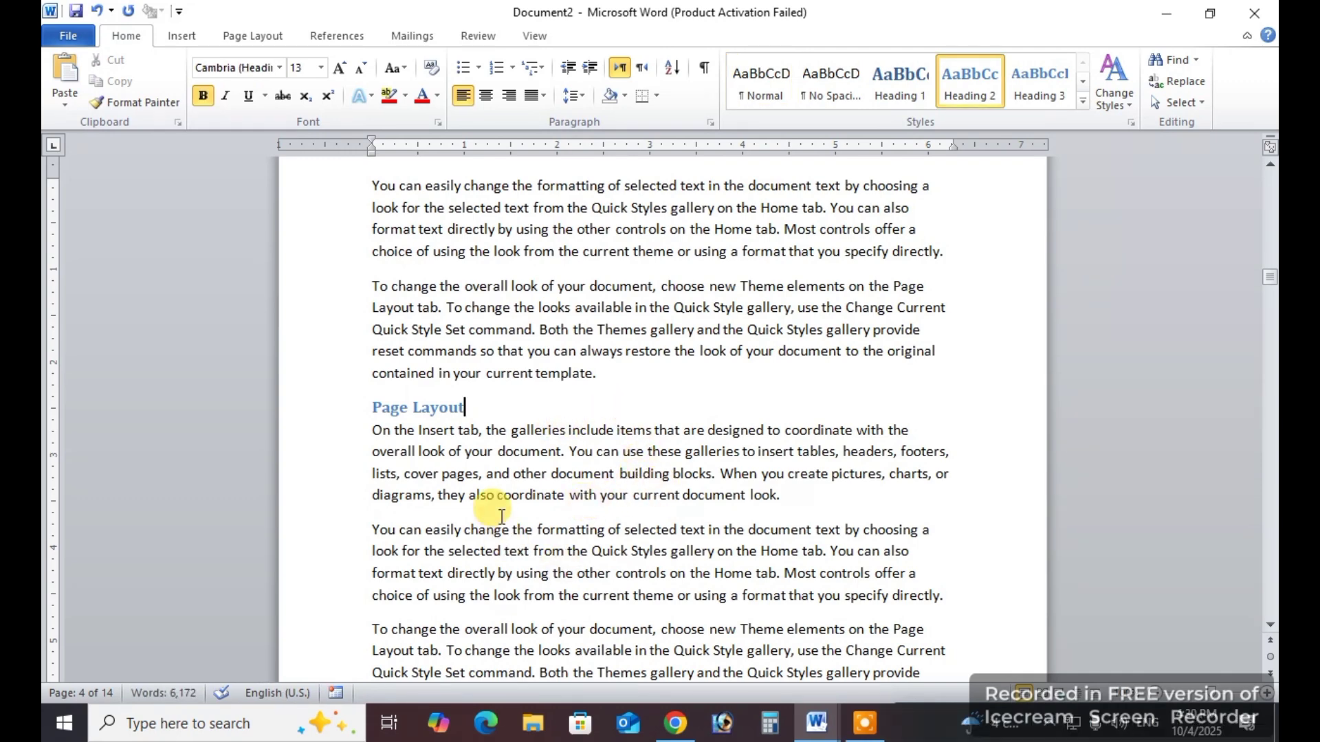
left_click(505, 413)
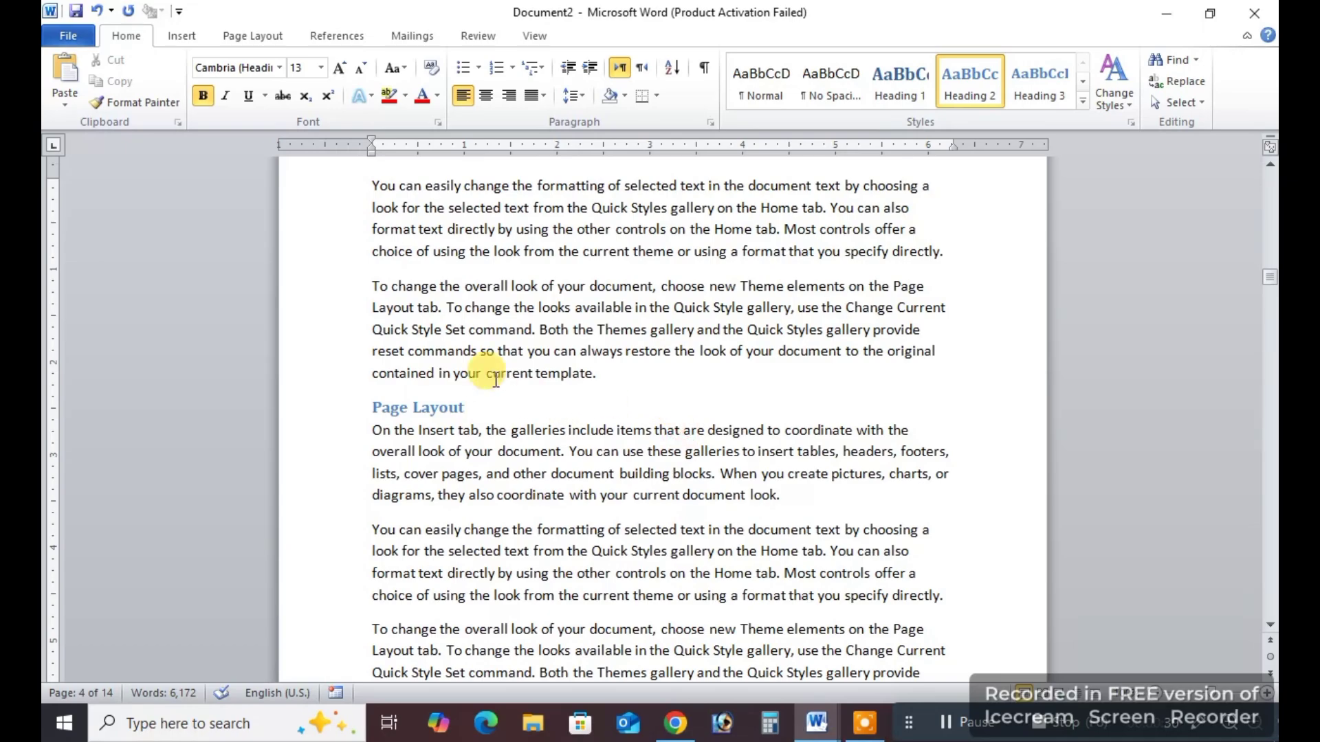
Add an "MS Excel" line above the first "On the Insert tab" paragraph on page 6 and apply the Heading 2 style to it.
scroll(474, 432, "down", 15)
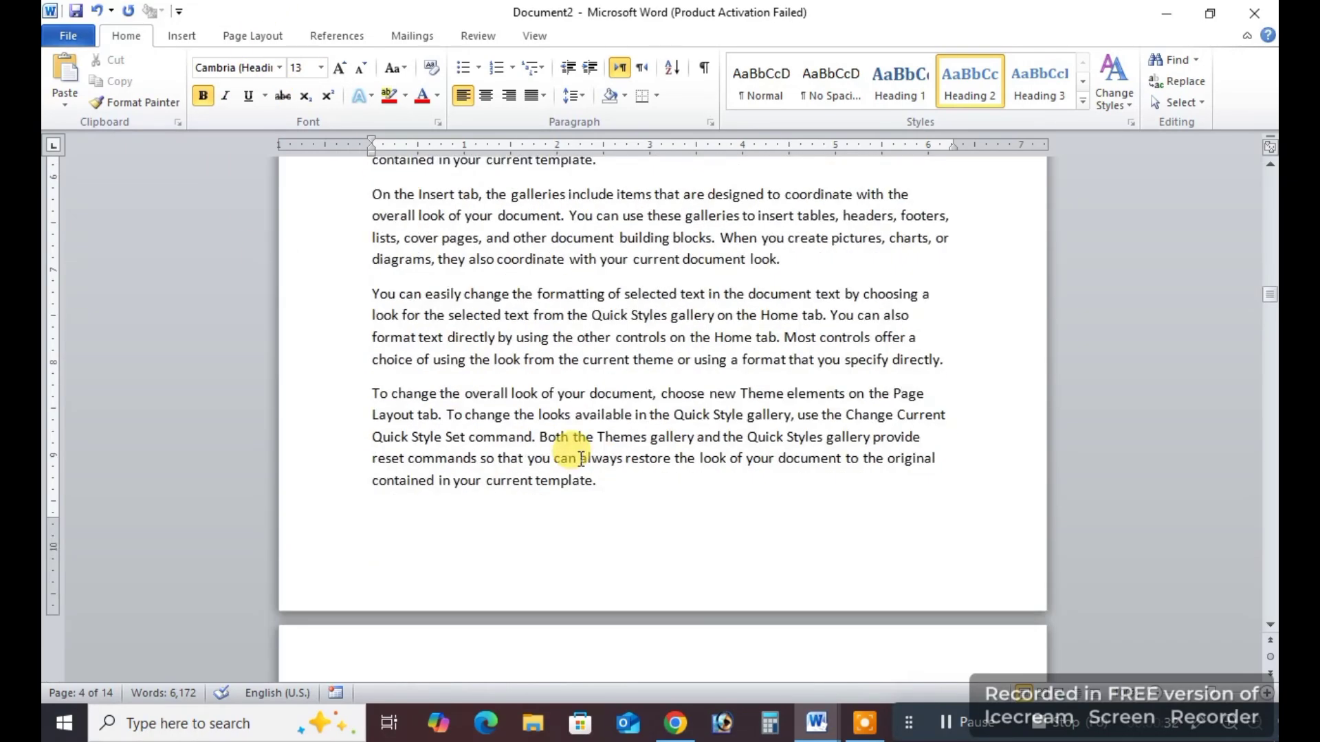
scroll(596, 473, "down", 6)
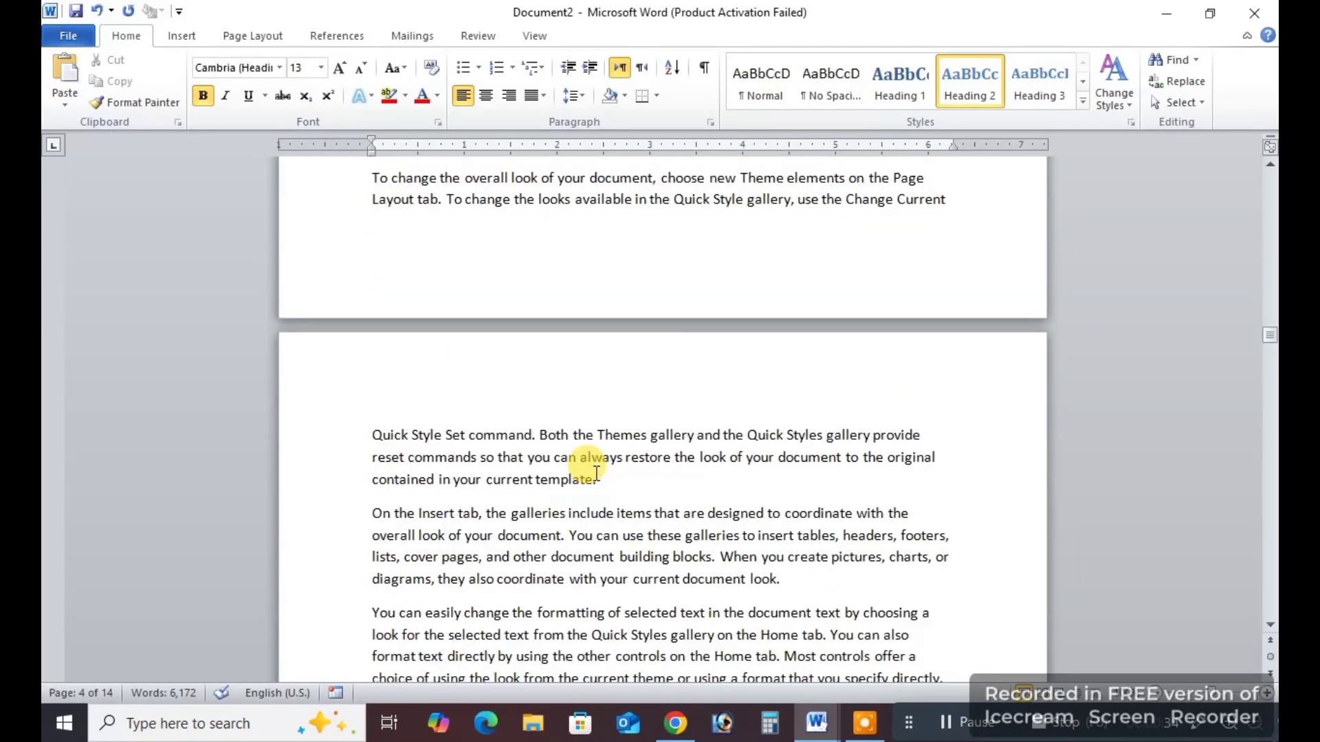
left_click(596, 473)
scroll(596, 473, "down", 3)
scroll(596, 473, "down", 1)
scroll(596, 472, "up", 3)
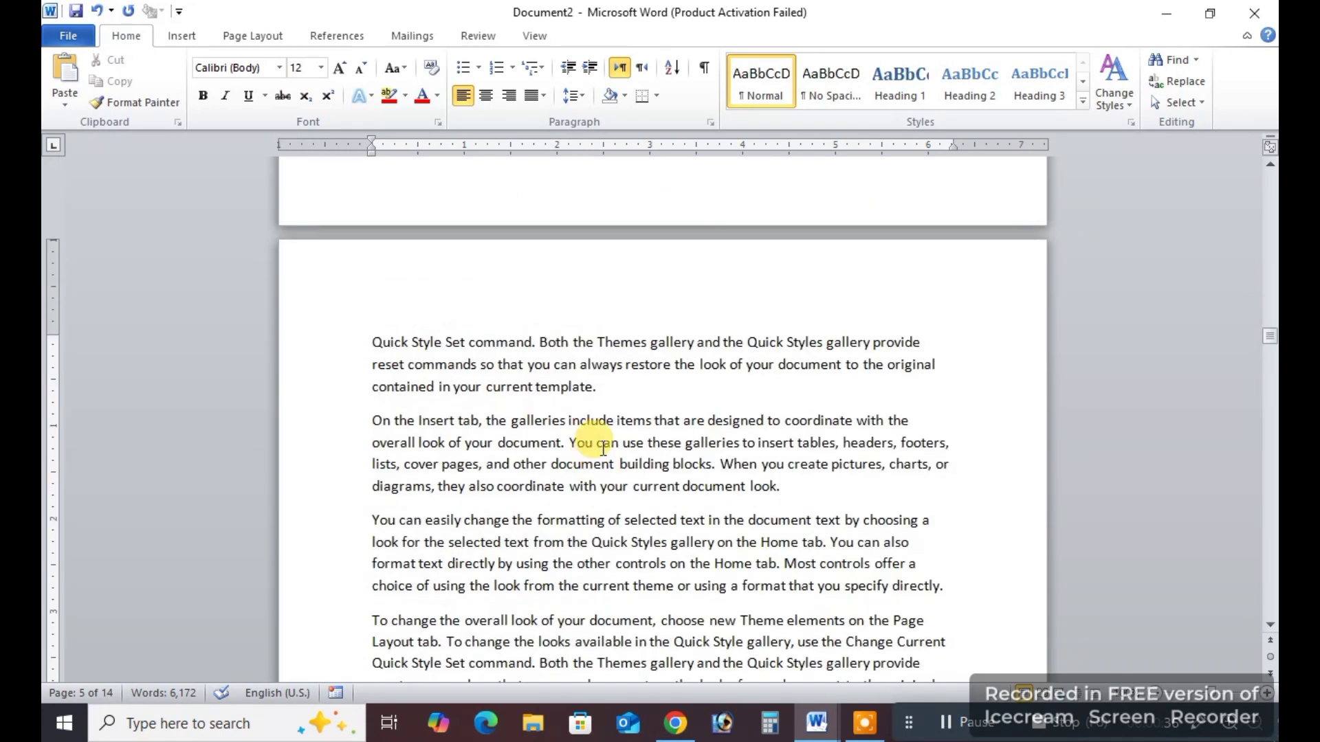
left_click(624, 415)
key("Return")
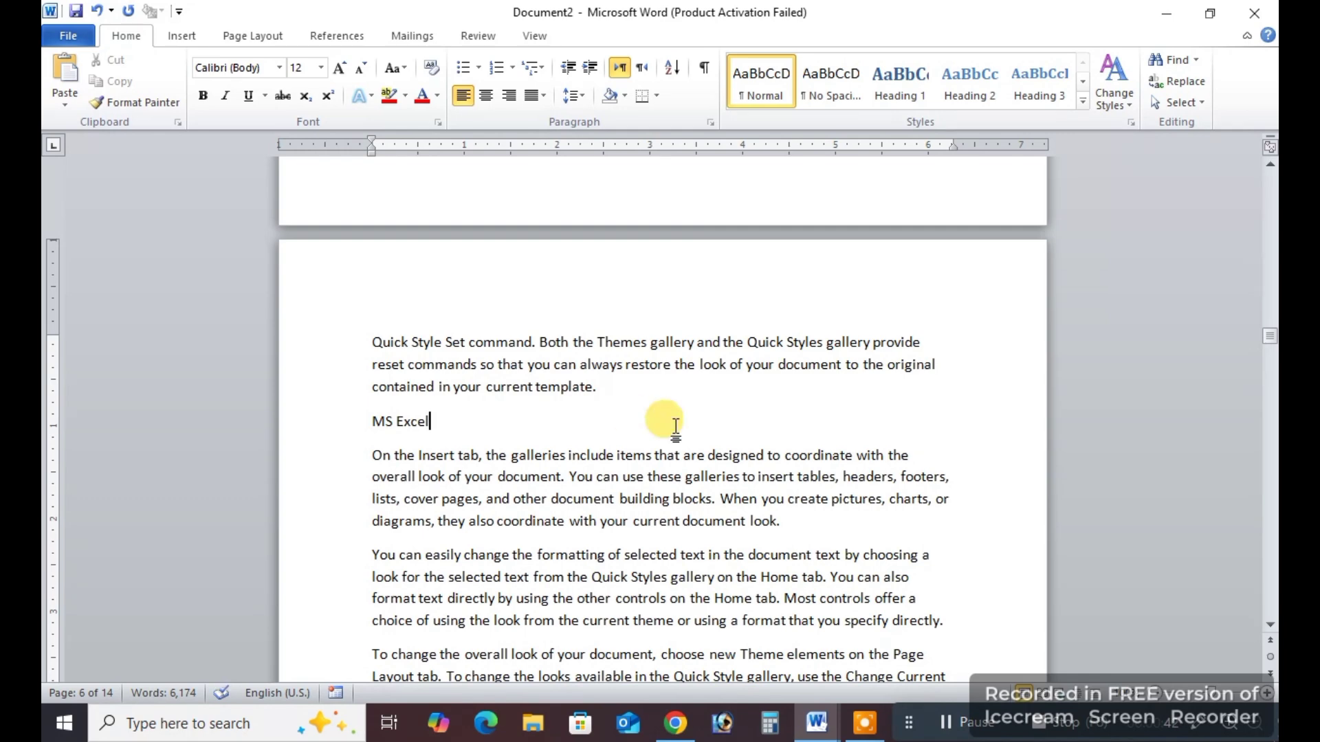
triple_click(397, 421)
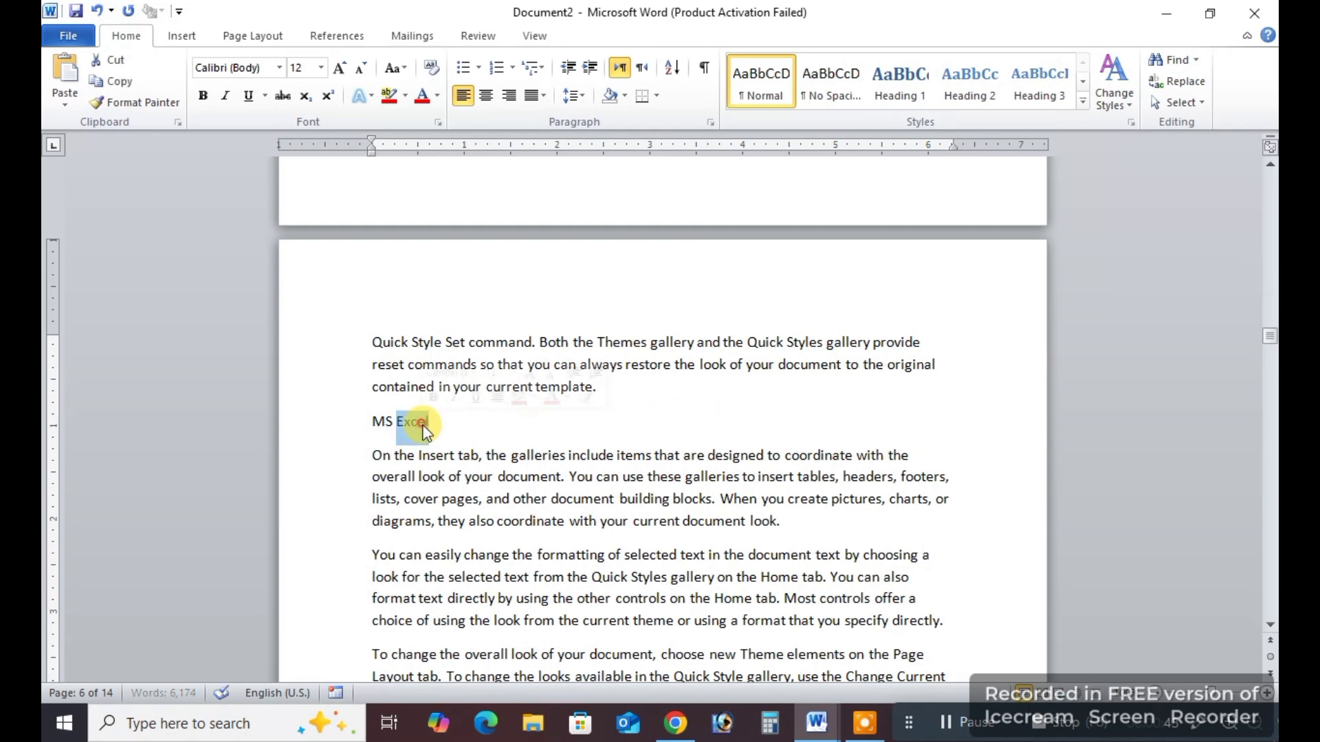
left_click(961, 77)
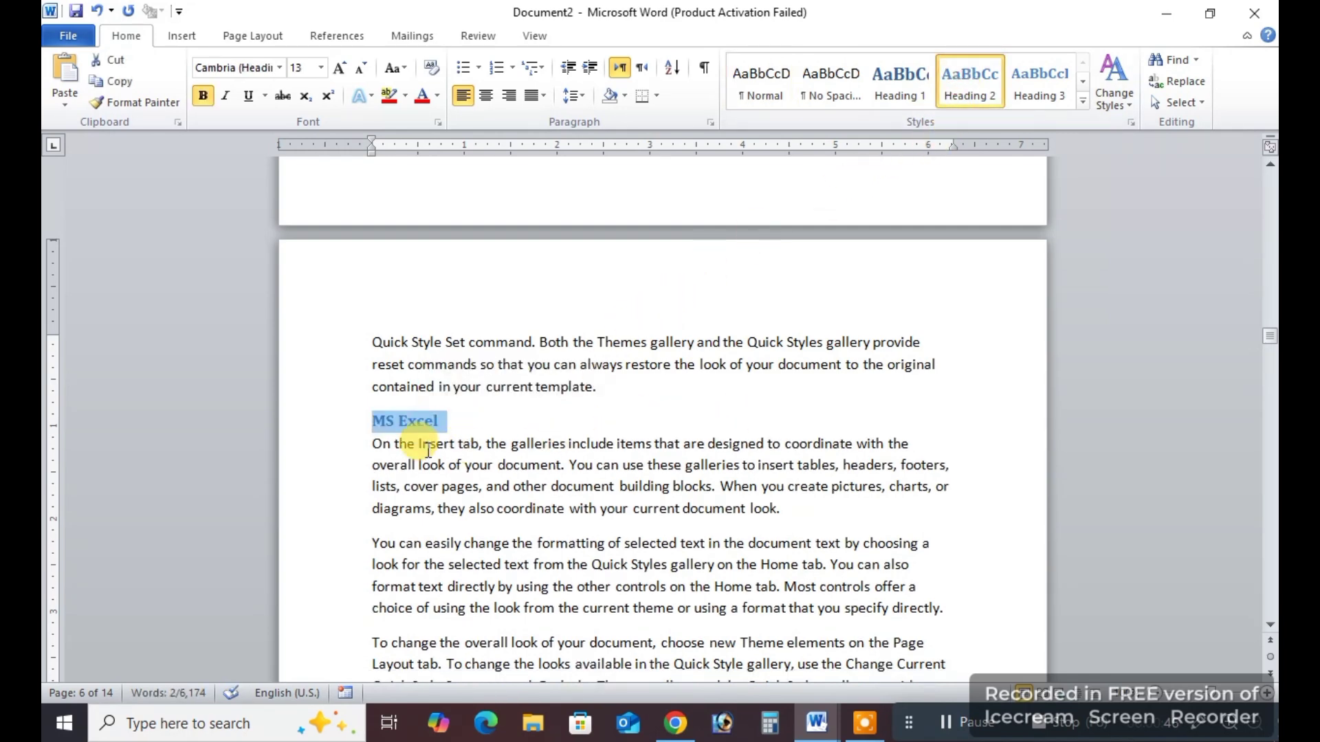
Extend the MS Excel heading to "MS Excel Course" and change its style to Heading 1.
left_click(443, 426)
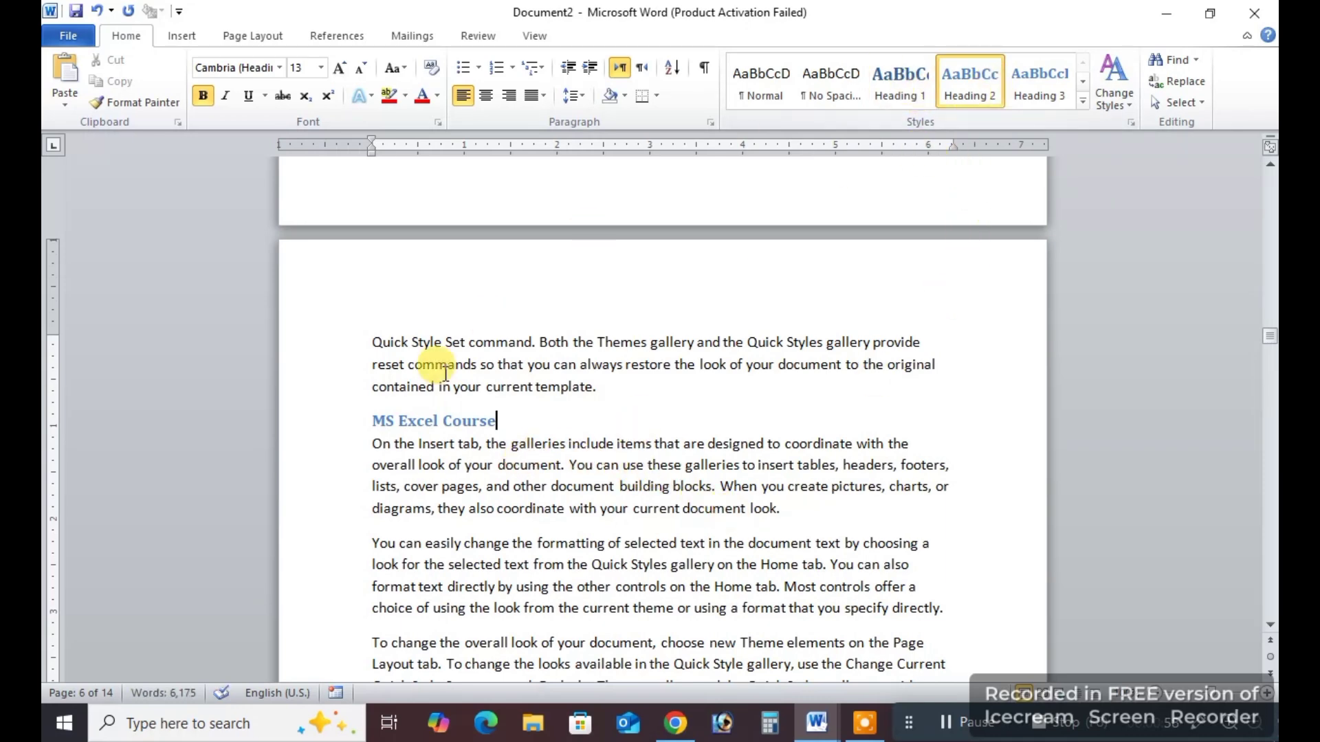
triple_click(406, 420)
left_click(901, 76)
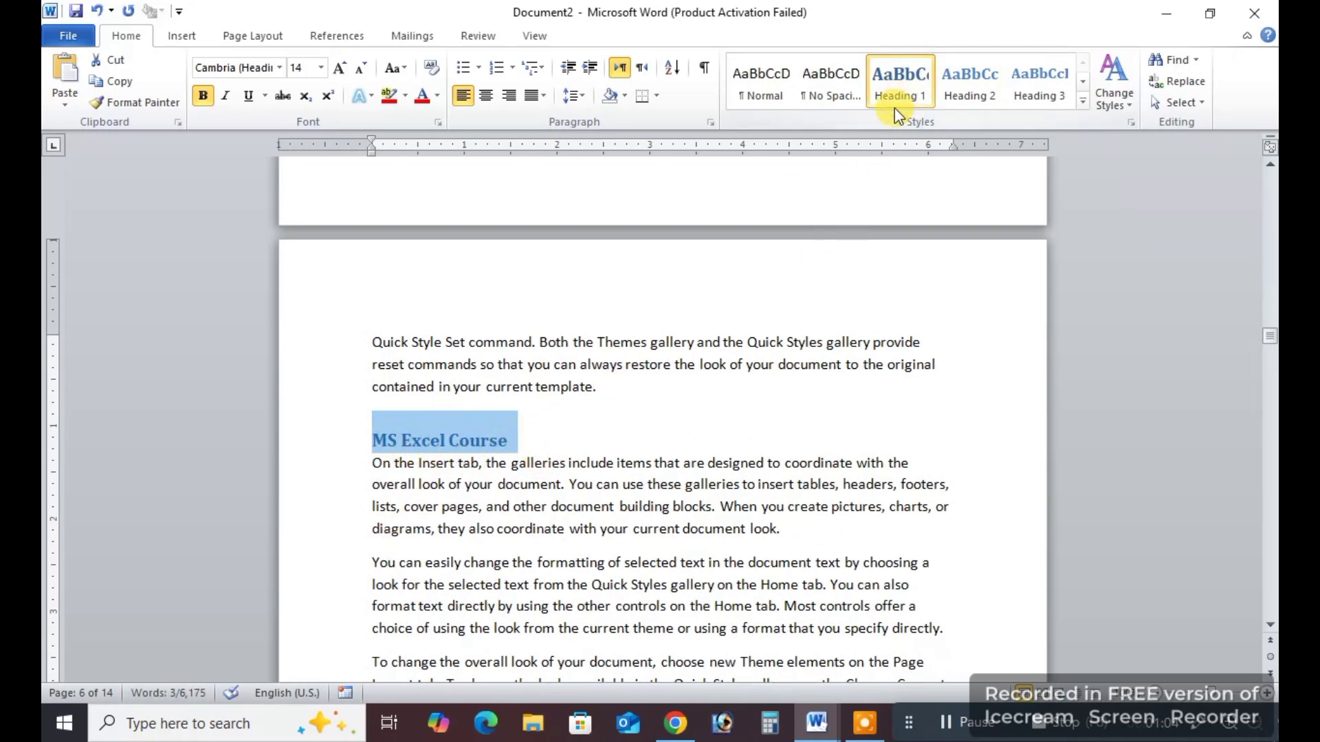
left_click(831, 543)
Add a correctly spelled "Formulas" line below the third paragraph under MS Excel Course and give it the Heading 2 style.
scroll(830, 528, "down", 3)
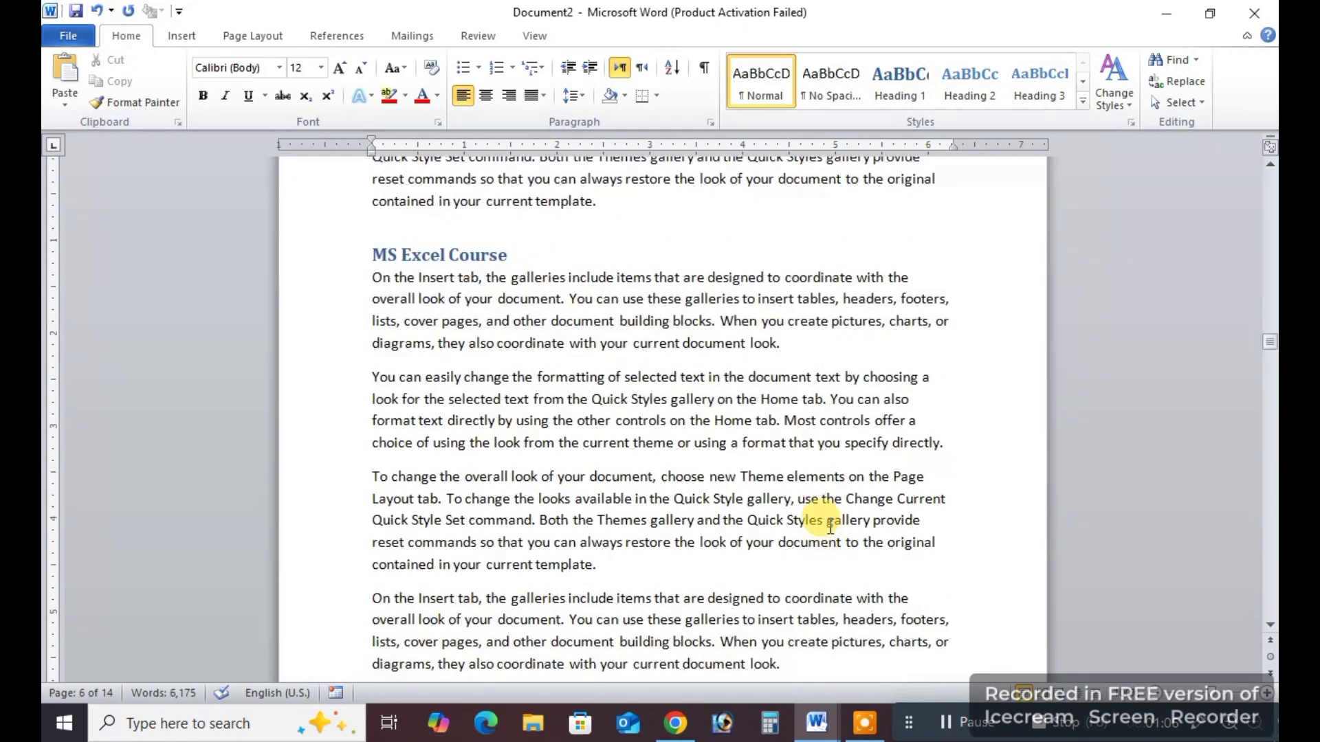
key("Return")
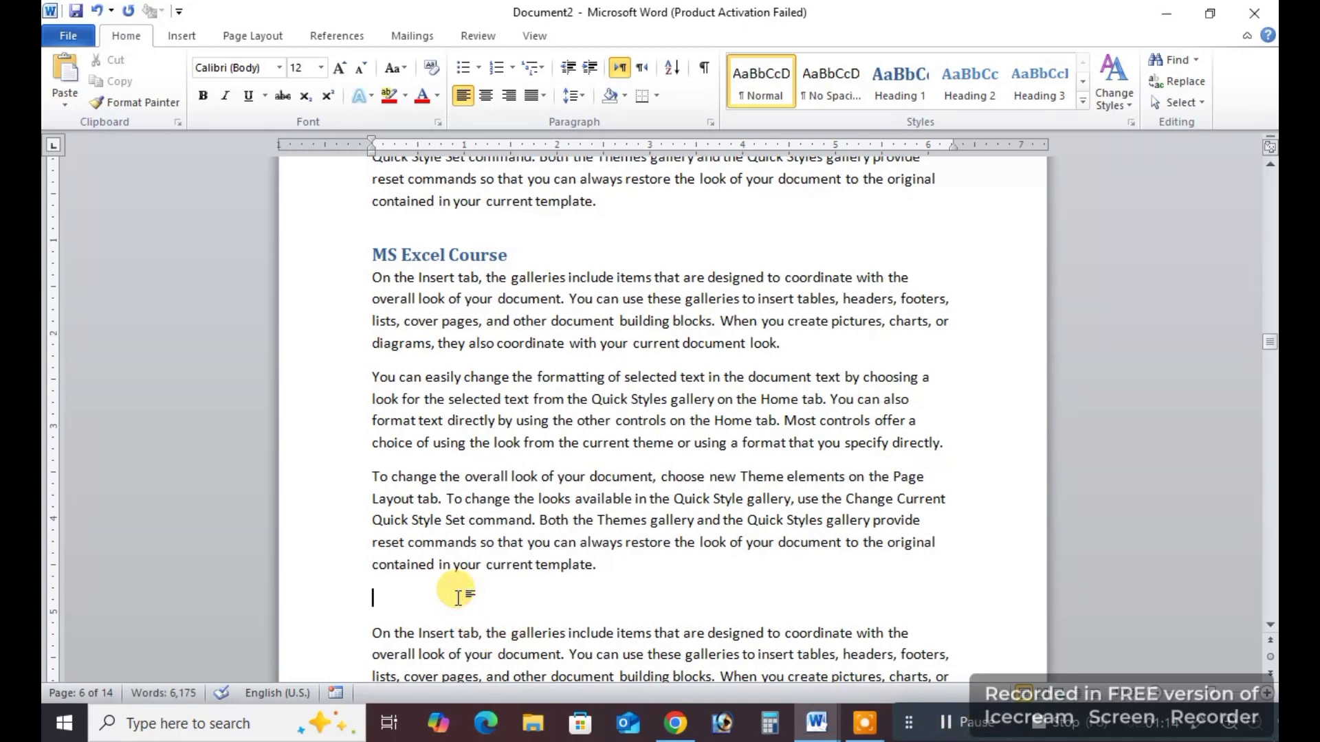
type("Fa")
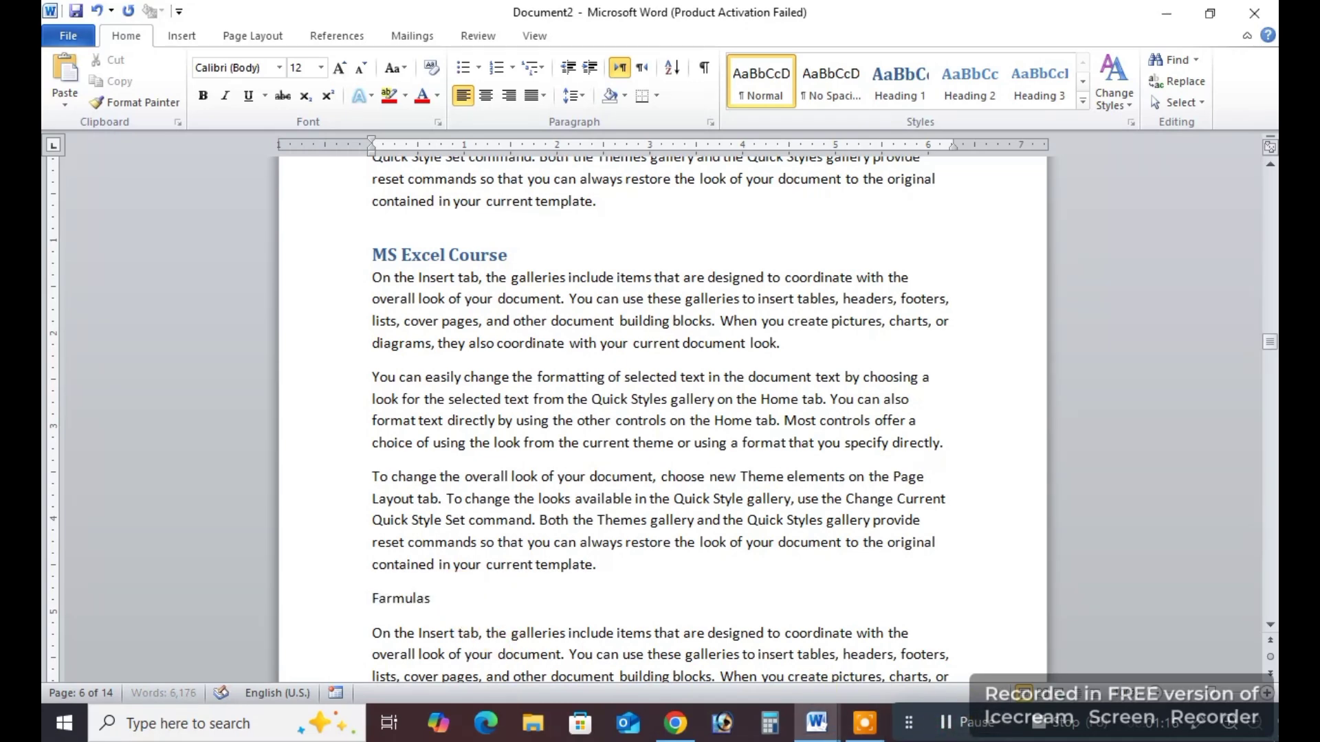
type("rmulas")
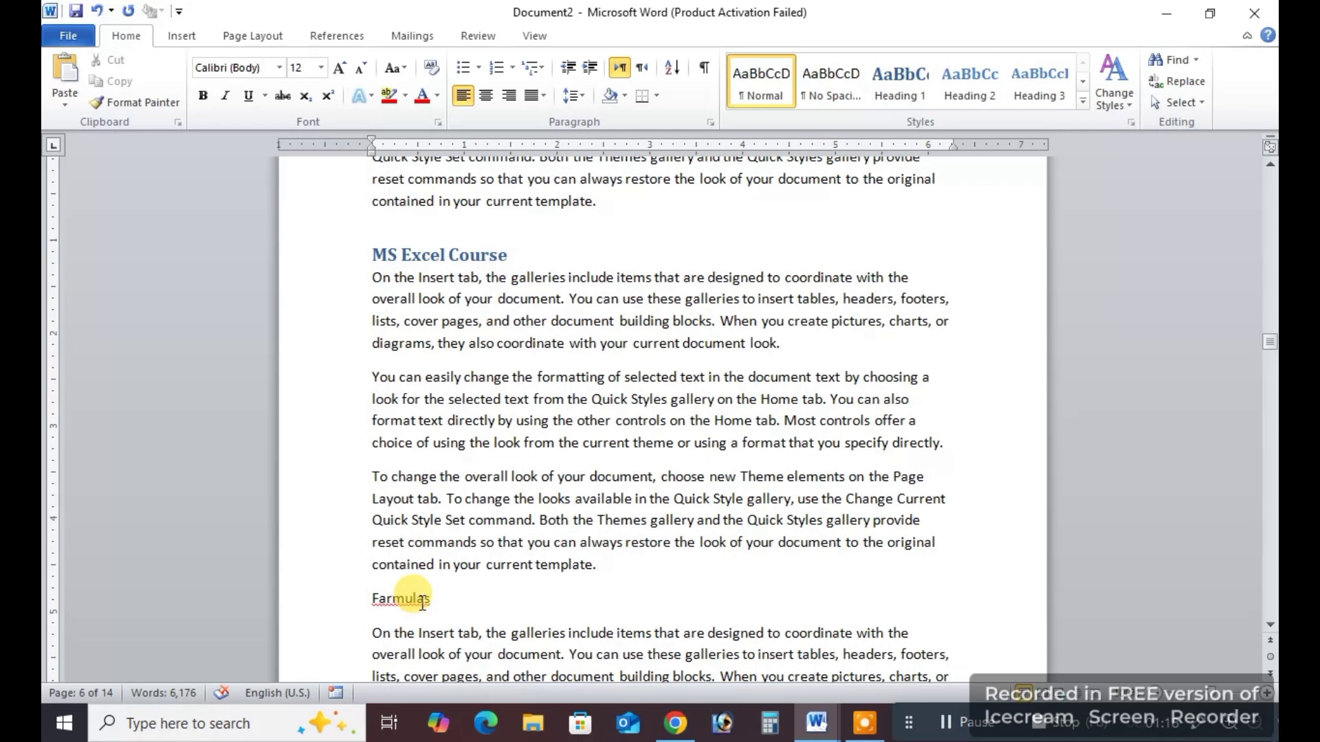
right_click(398, 605)
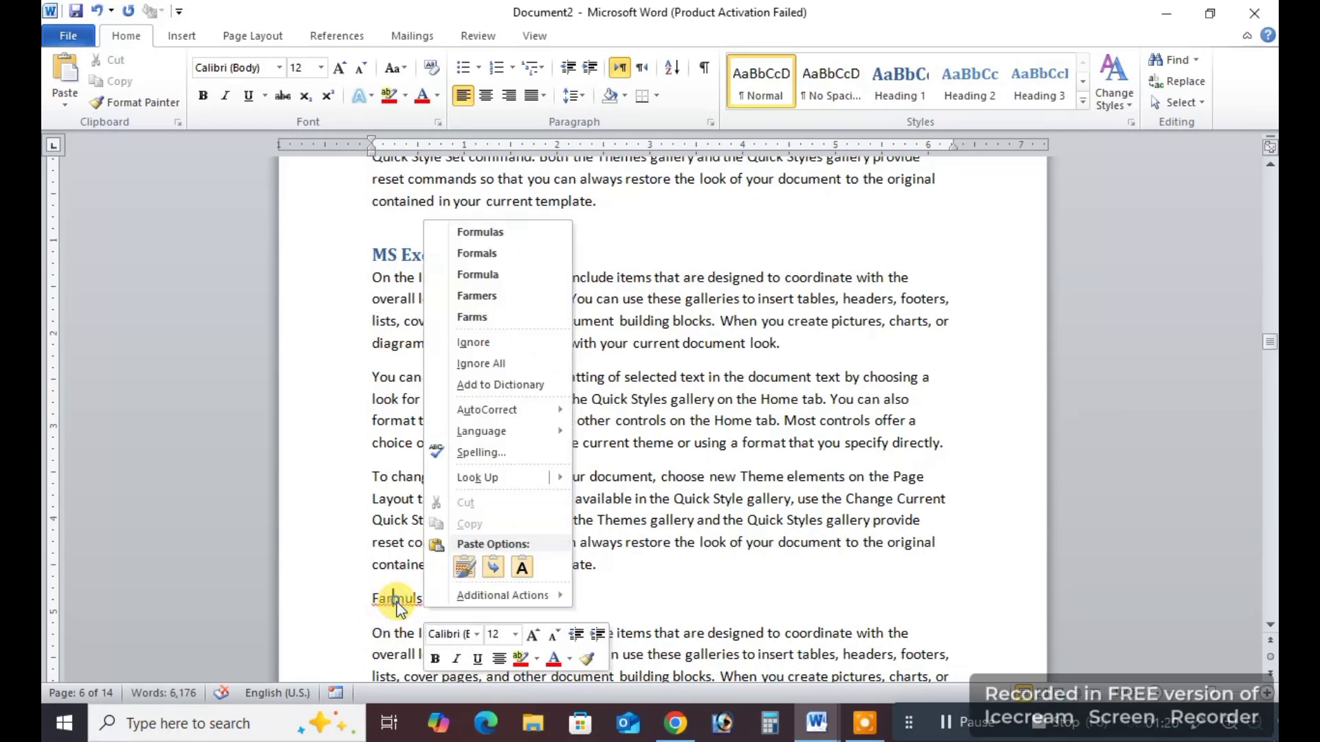
left_click(480, 231)
double_click(412, 604)
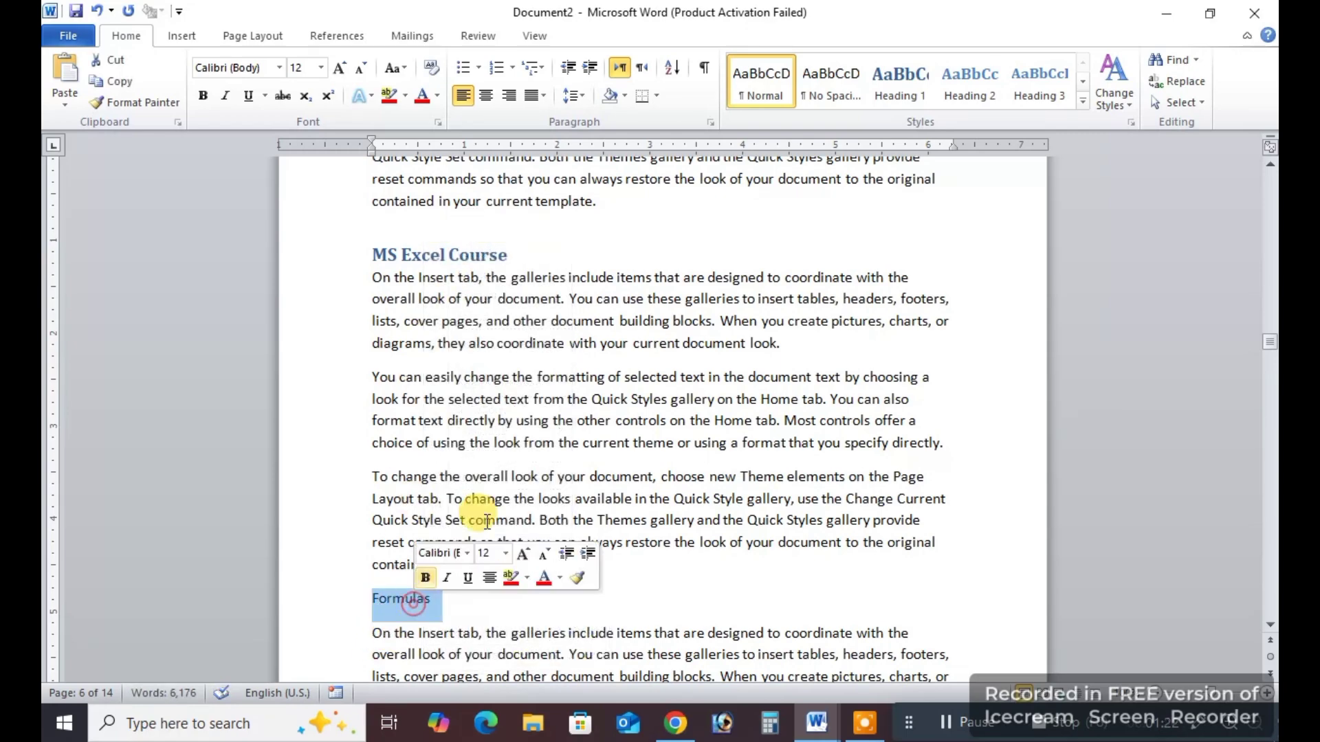
left_click(970, 81)
Add a "Data" line below the first "On the Insert tab" paragraph on page 7 and give it the Heading 2 style.
scroll(550, 412, "down", 7)
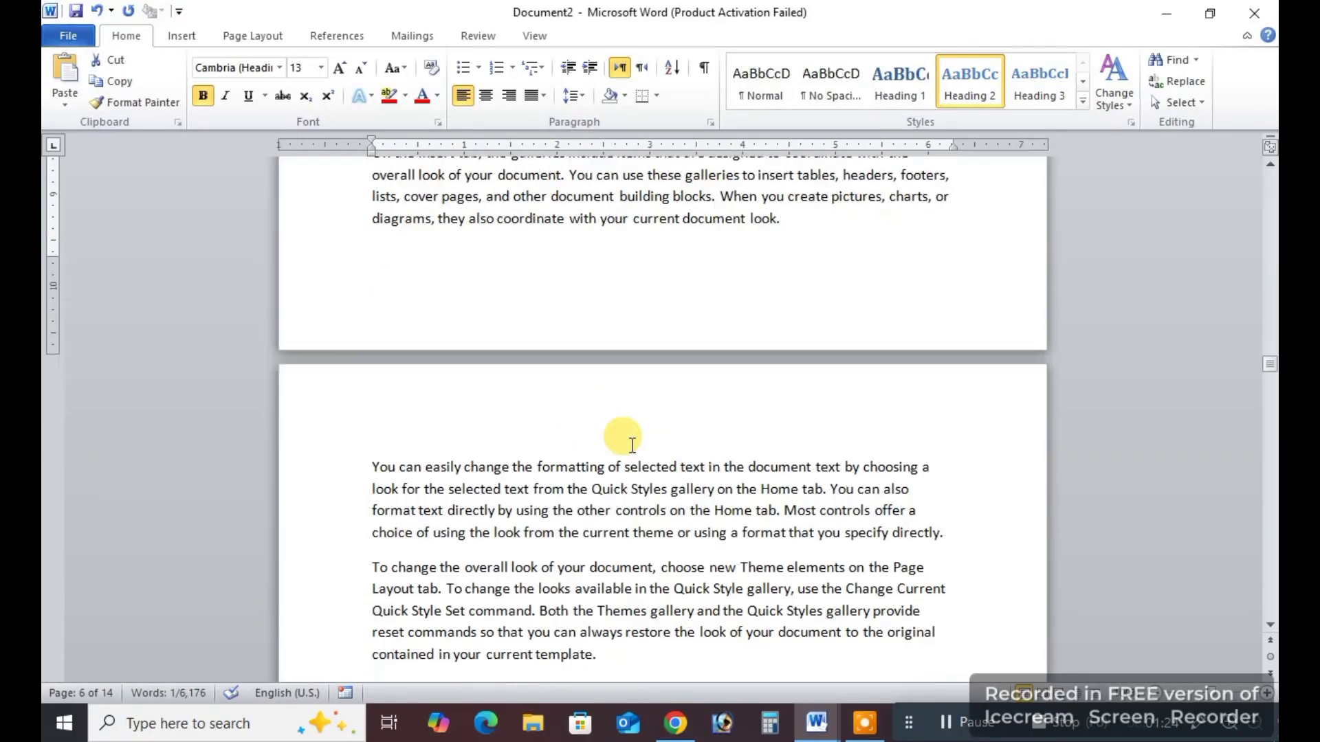
scroll(633, 446, "down", 5)
left_click(811, 339)
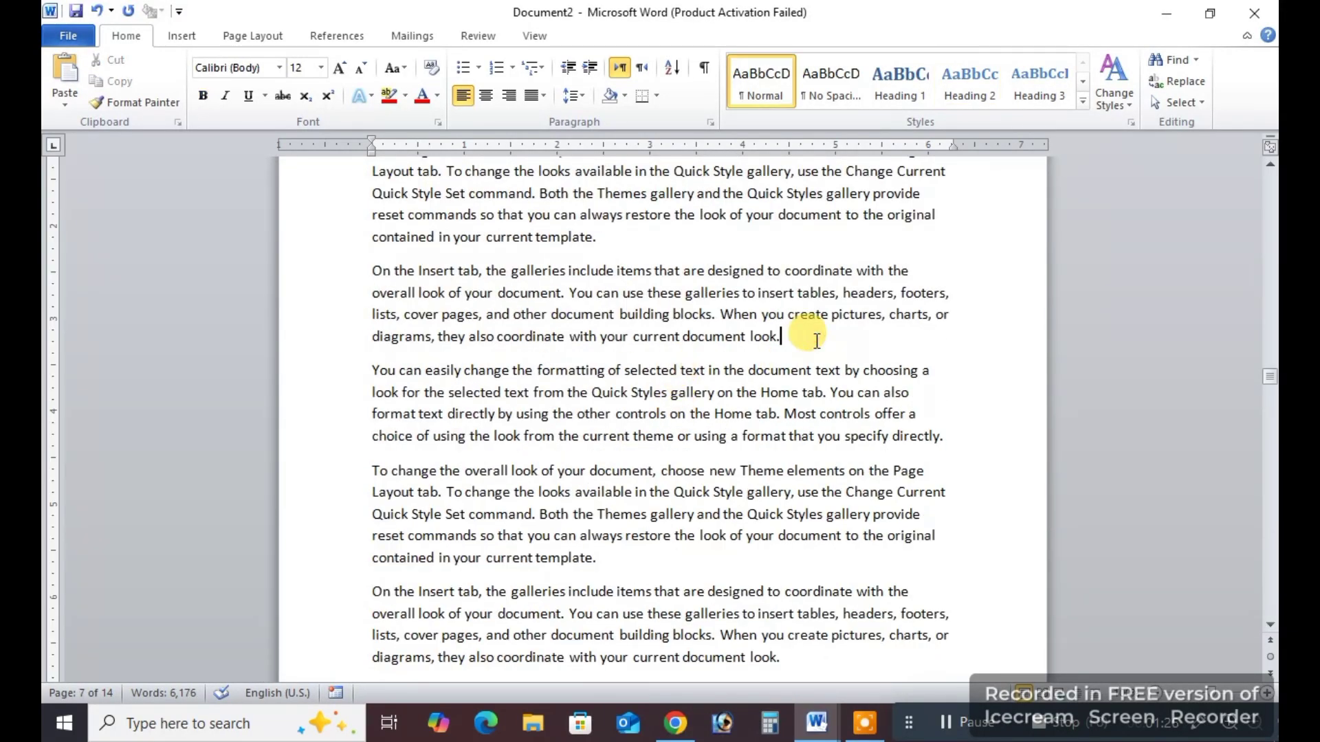
key("Return")
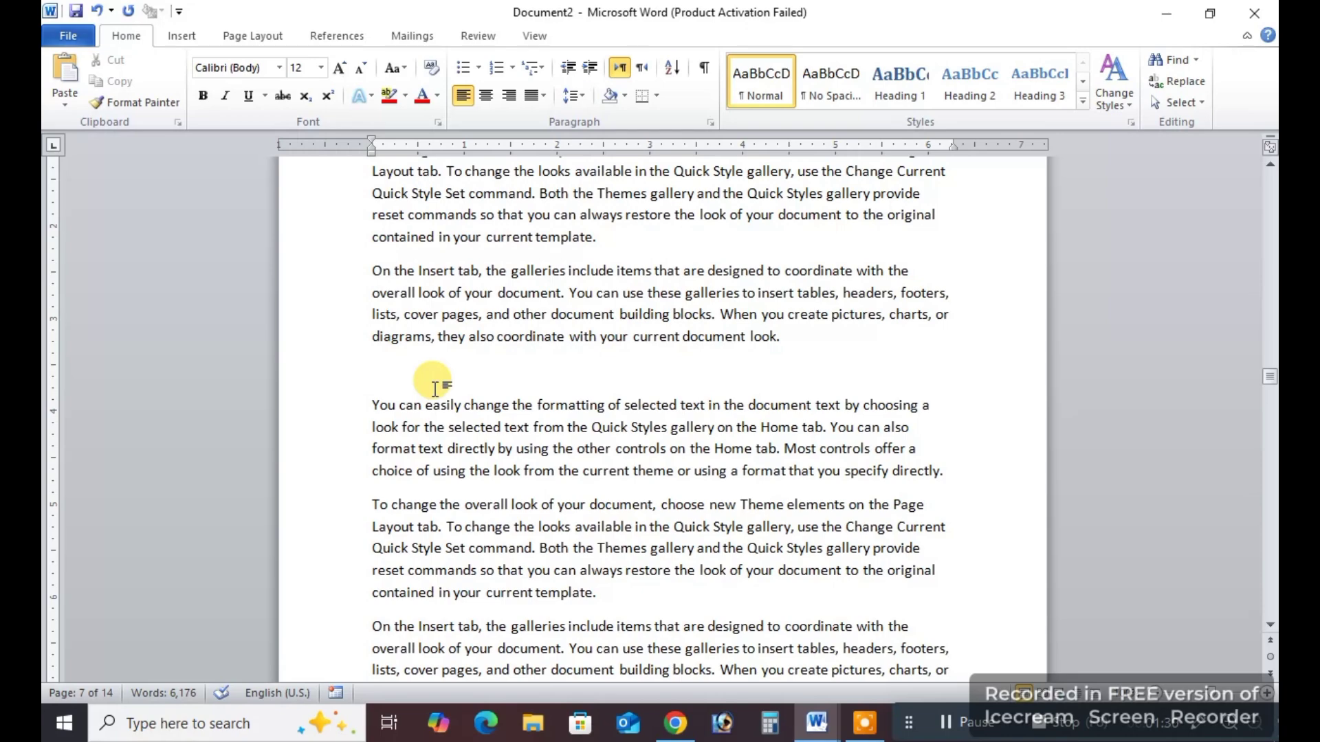
type("DAt")
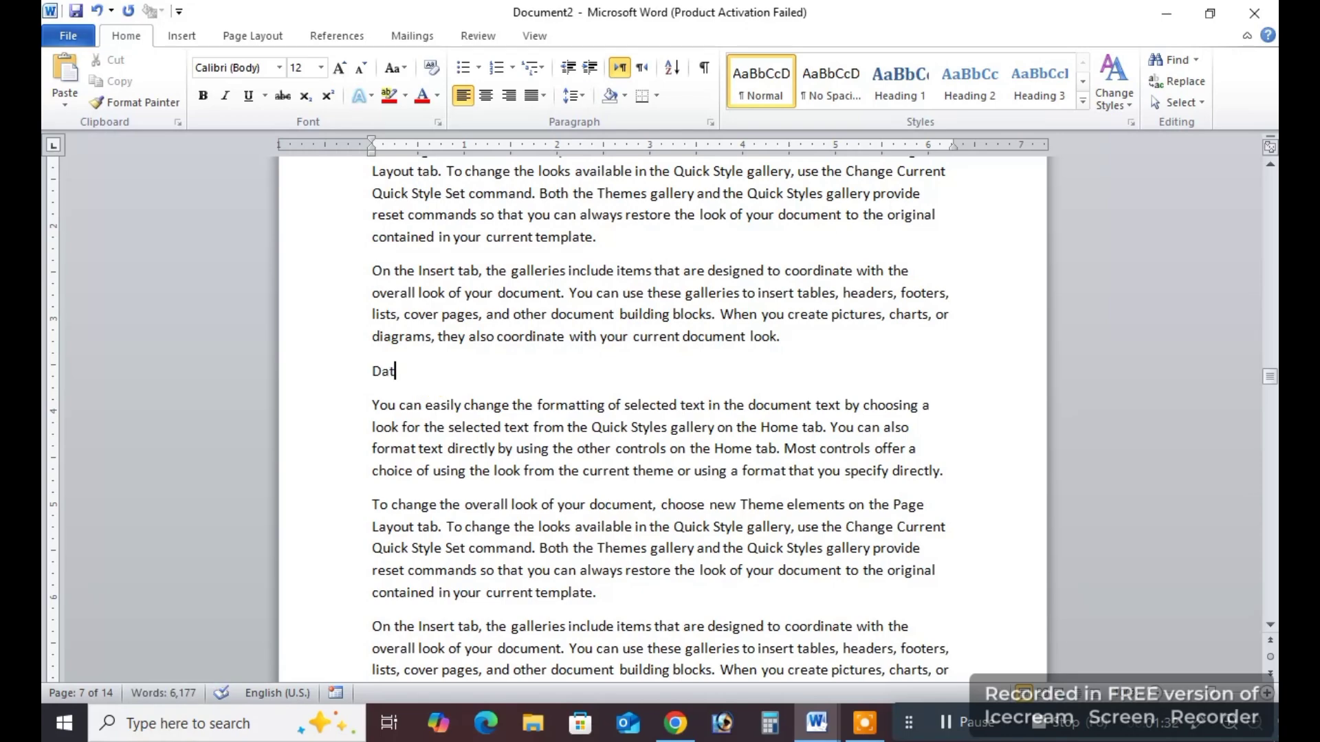
double_click(383, 371)
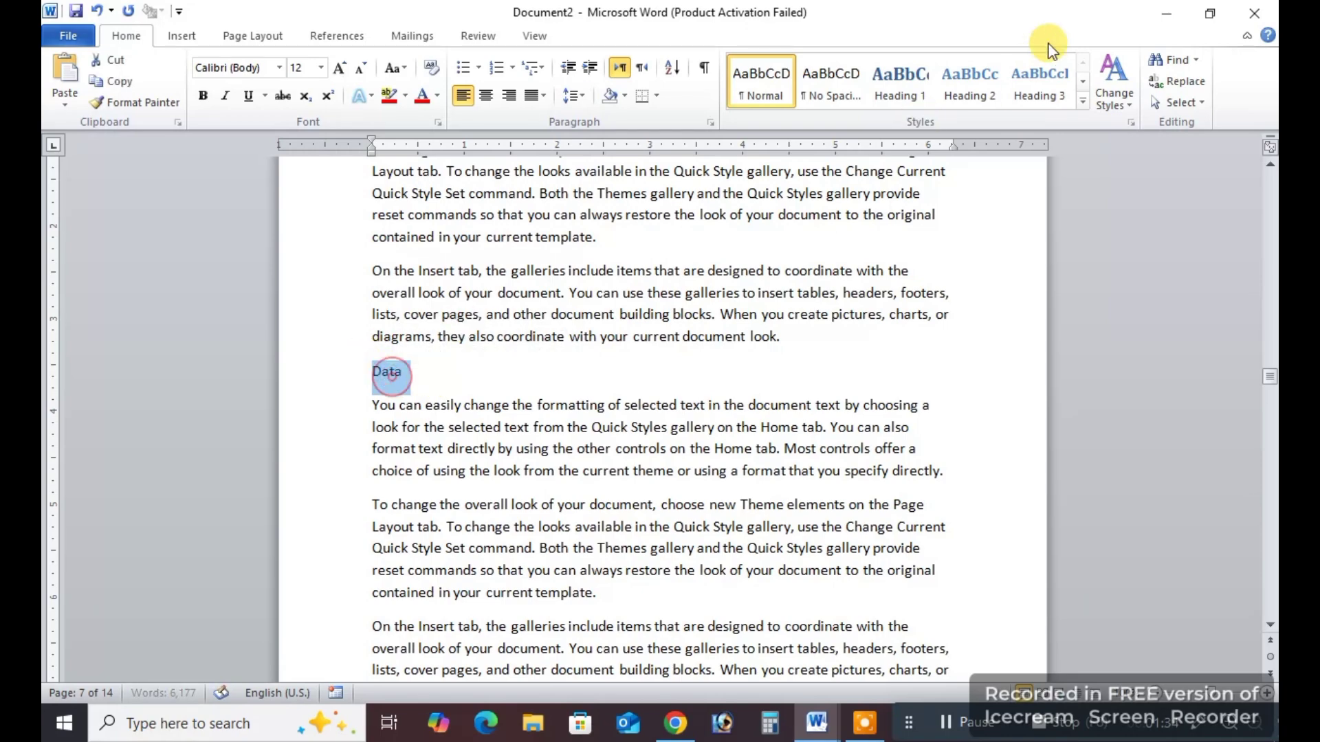
left_click(977, 81)
Add a "Review" line below the first paragraph on page 8 and give it the Heading 2 style.
scroll(534, 415, "down", 10)
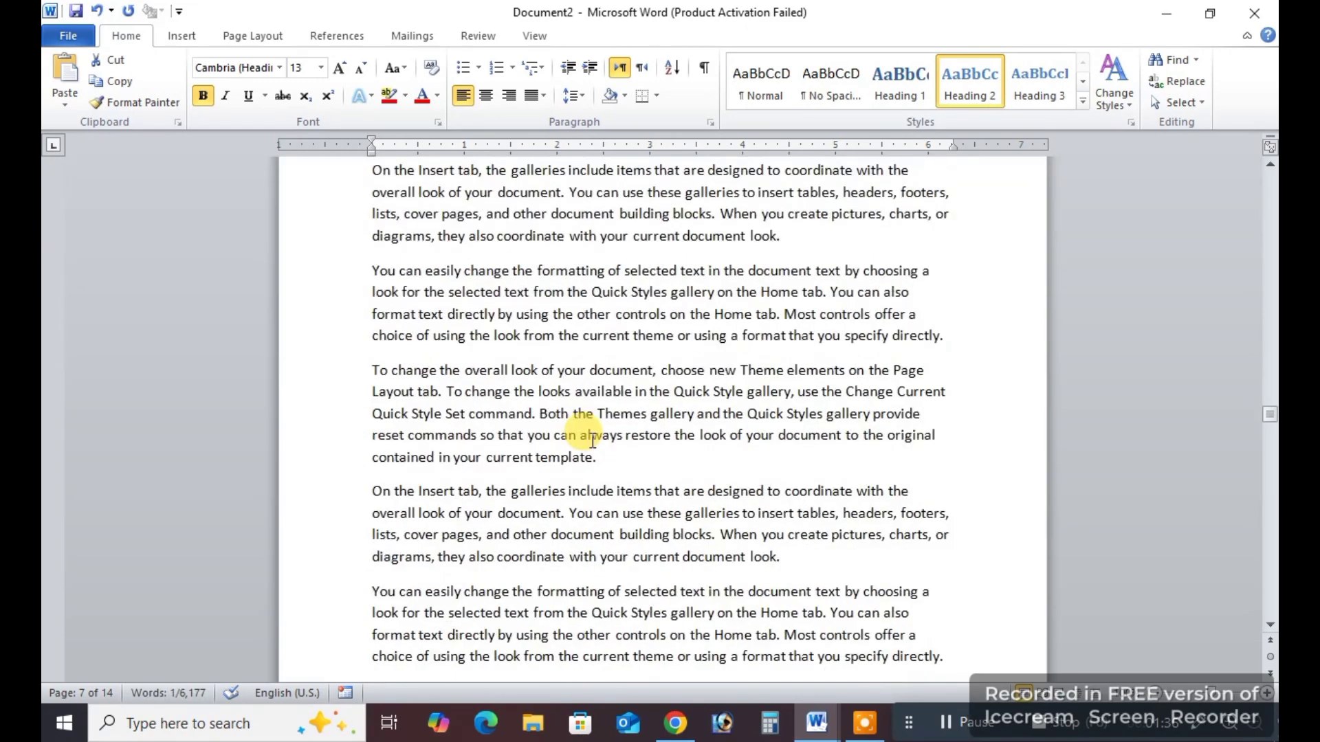
scroll(593, 441, "up", 1)
left_click(593, 442)
scroll(593, 442, "up", 2)
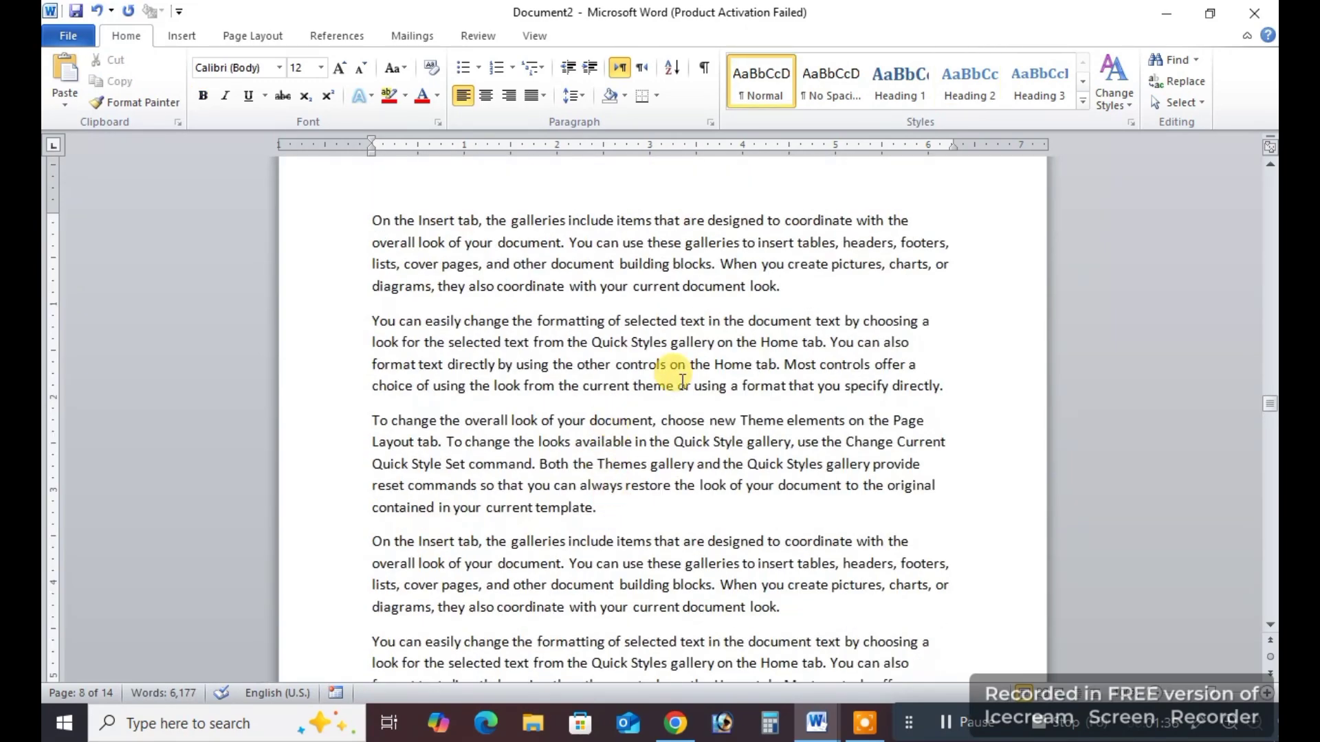
left_click(796, 287)
key("Return")
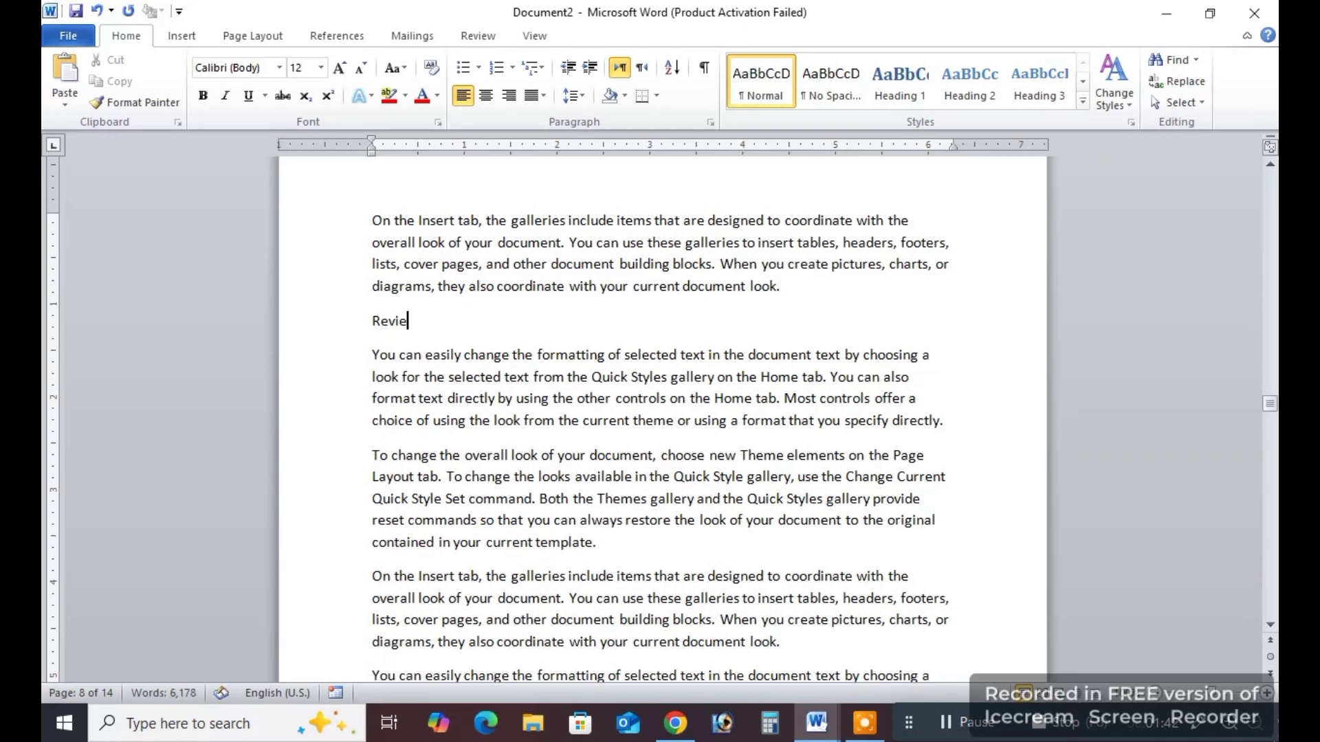
left_click_drag(371, 321, 425, 323)
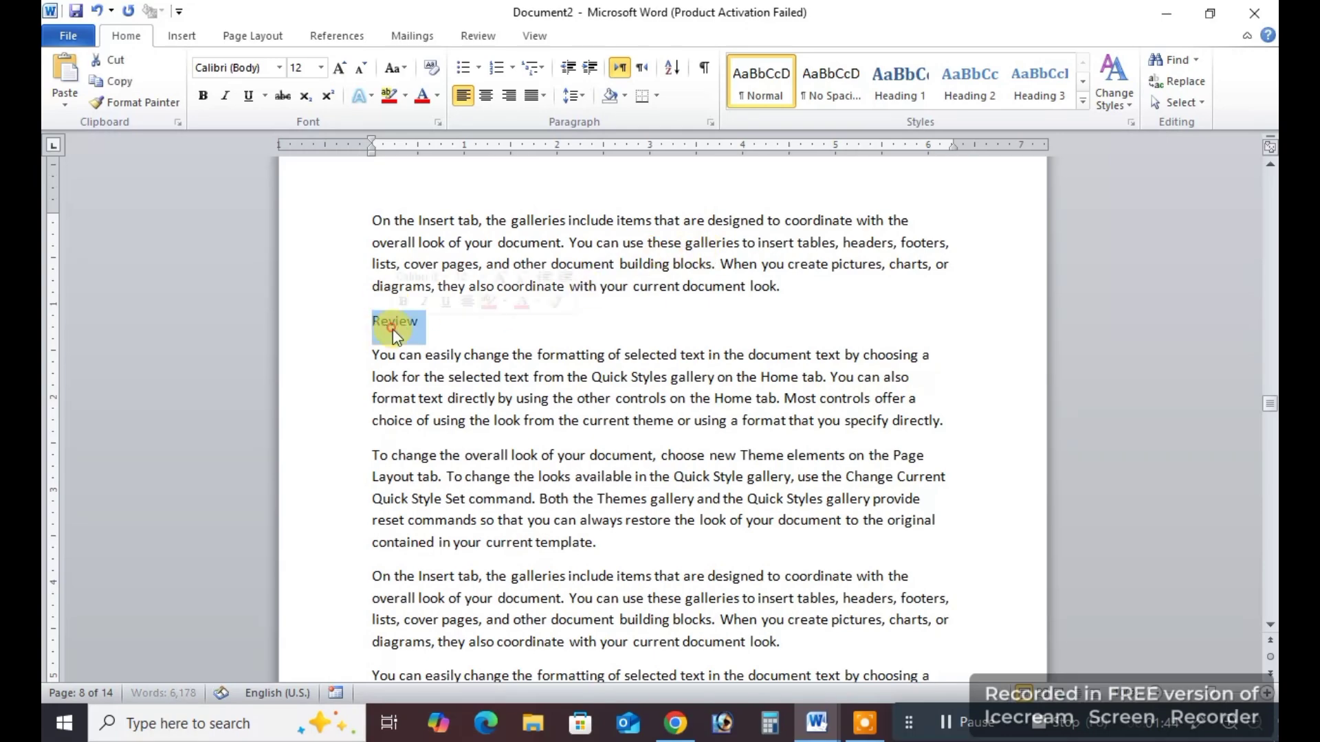
left_click(992, 76)
left_click(573, 398)
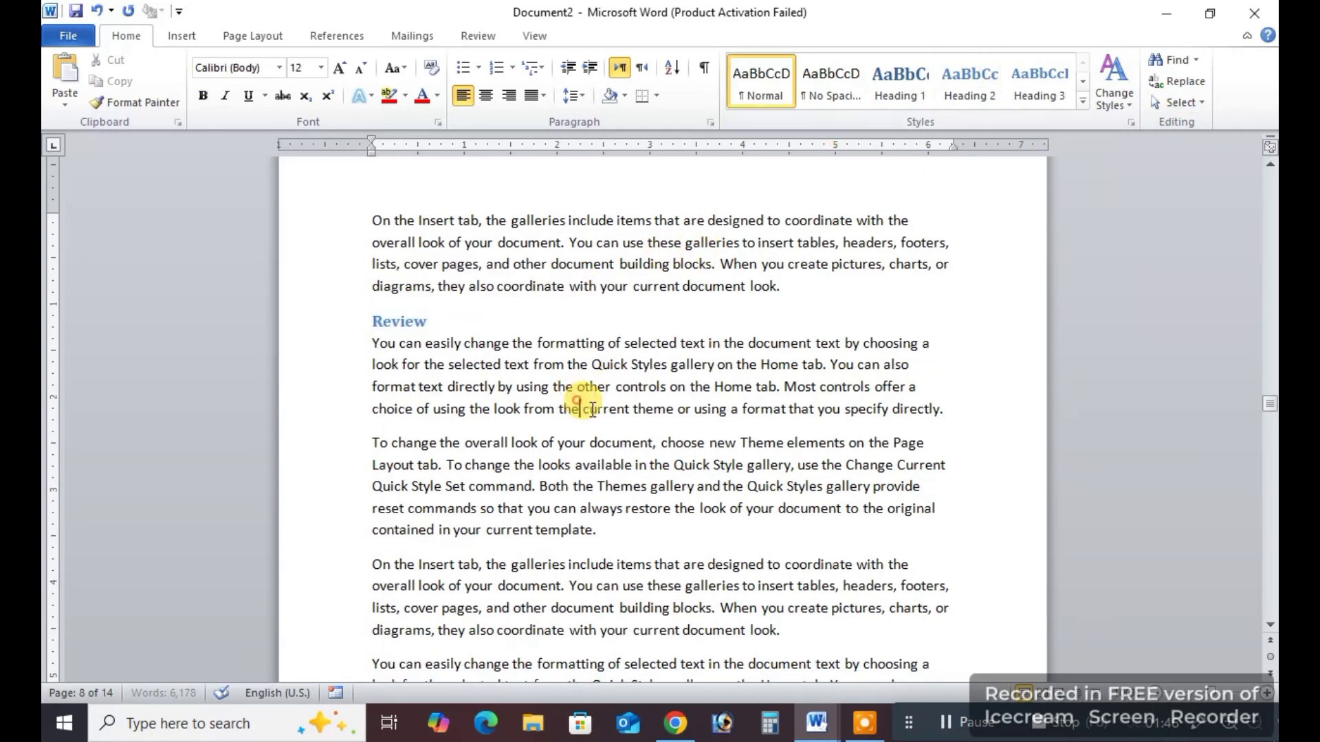
Add an "MS PowerPoint Course" line below the first paragraph on page 10, correct its spelling, and give it the Heading 1 style.
scroll(859, 501, "down", 5)
scroll(718, 417, "down", 10)
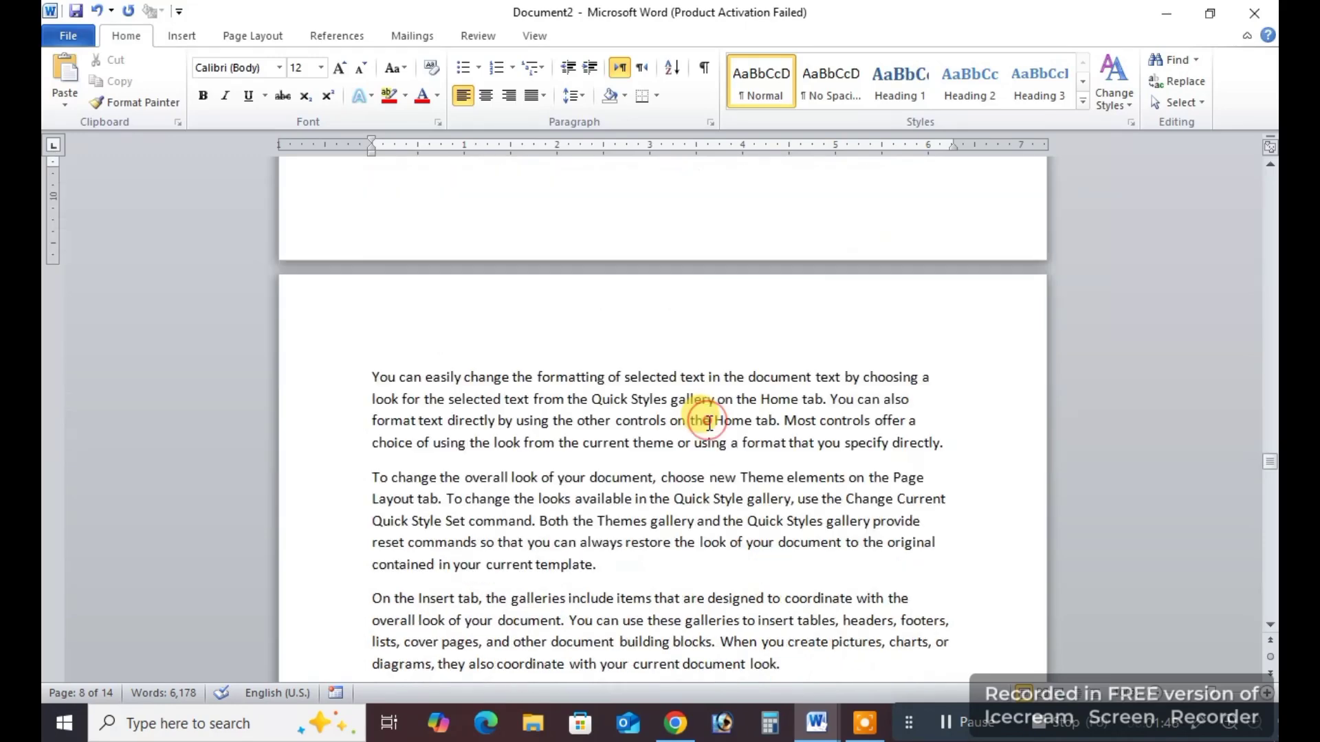
left_click(949, 351)
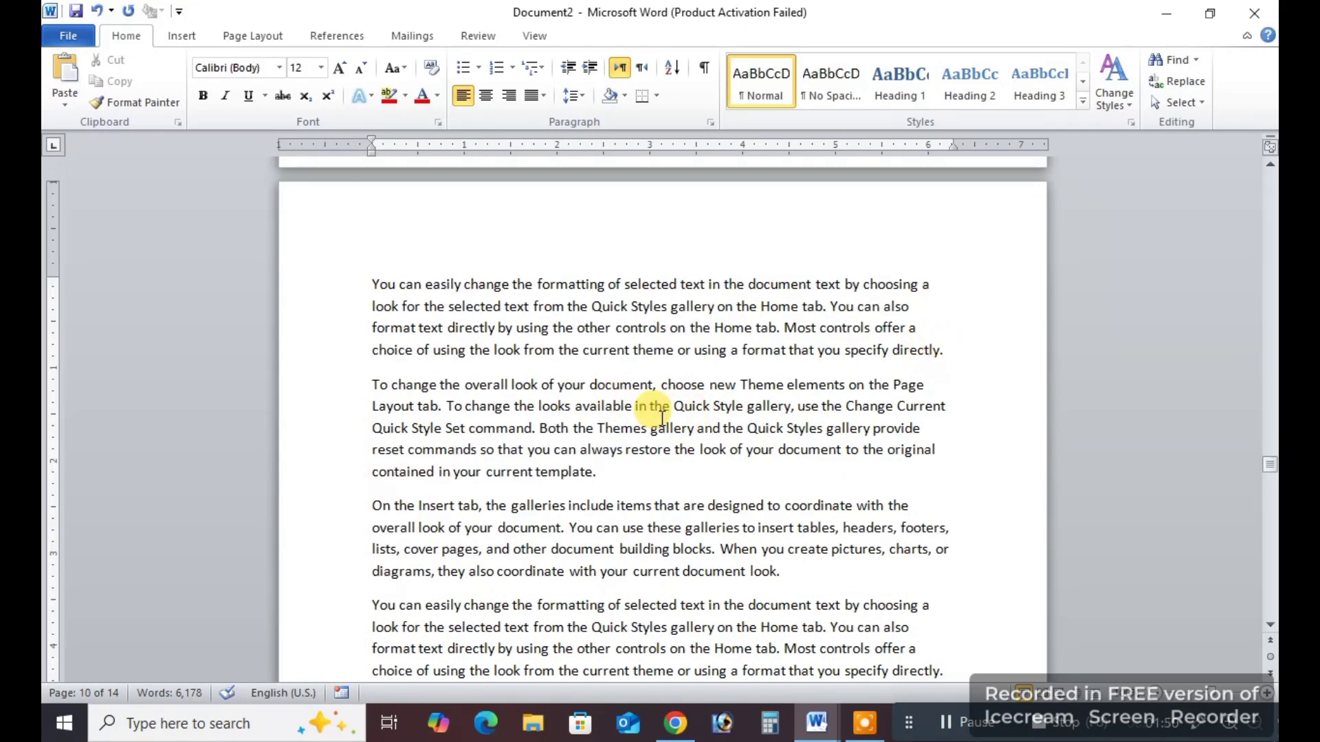
key("Return")
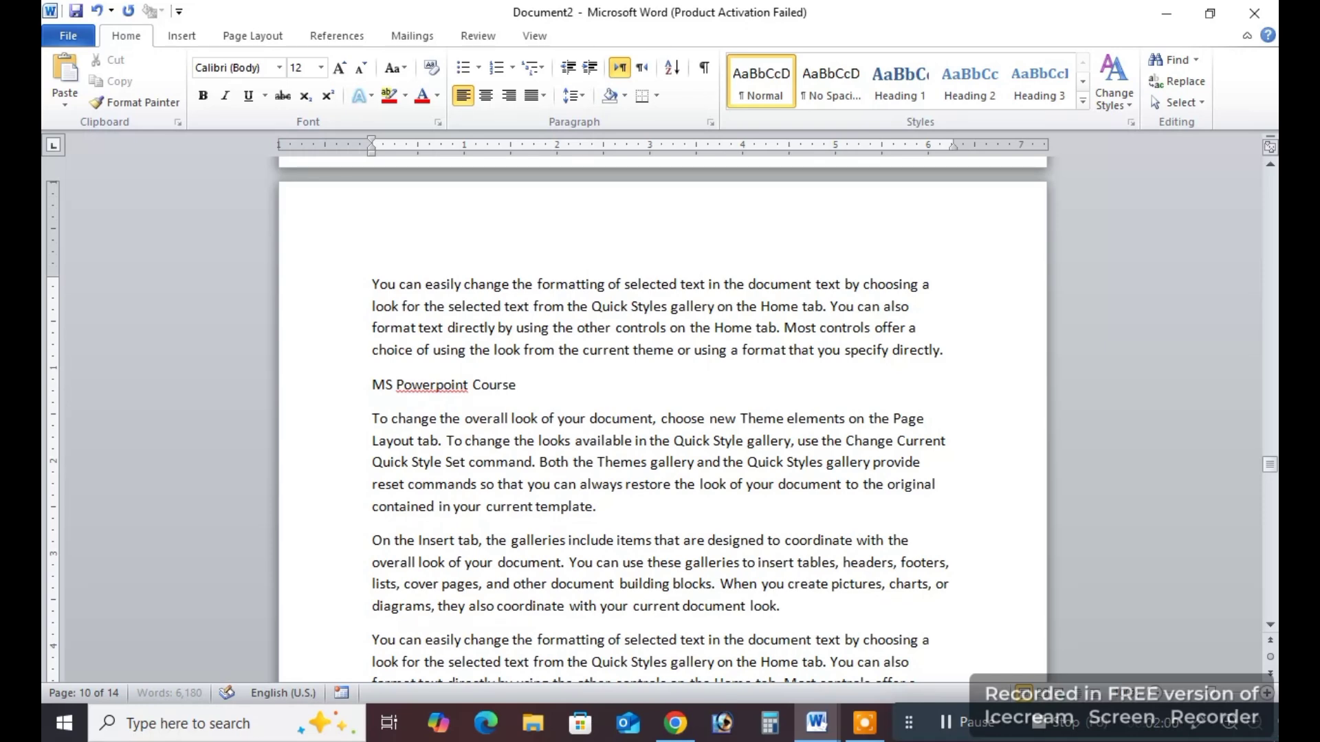
right_click(428, 387)
left_click(543, 85)
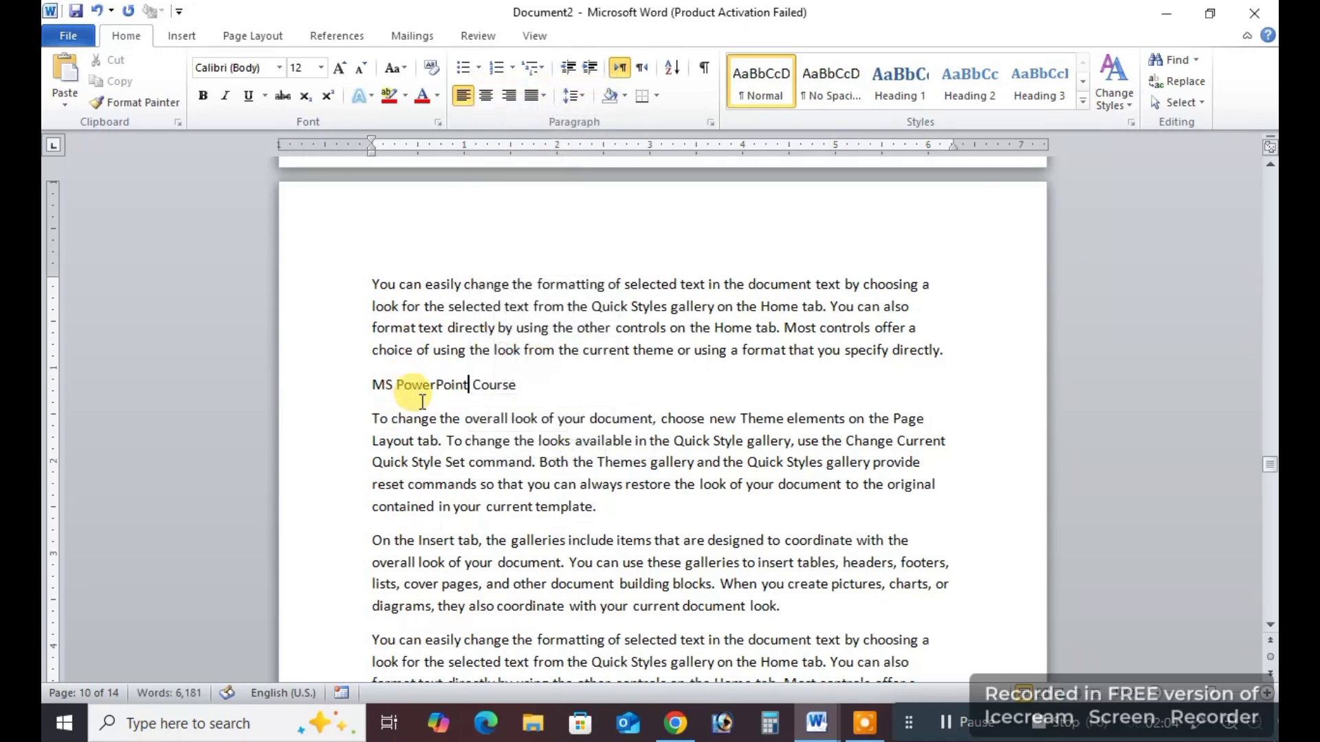
double_click(427, 384)
triple_click(427, 383)
left_click(898, 90)
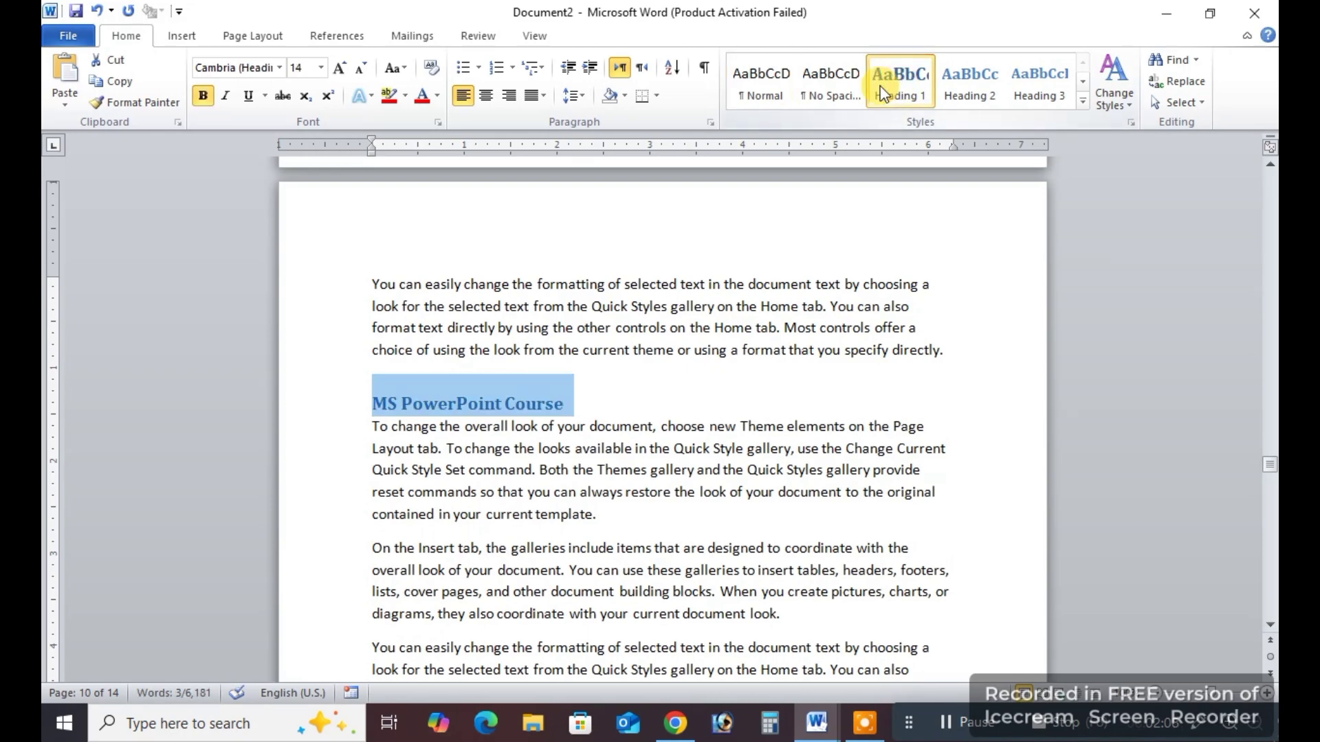
Add a "Transitions" line below the fourth paragraph under MS PowerPoint Course and give it the Heading 2 style.
scroll(777, 192, "down", 6)
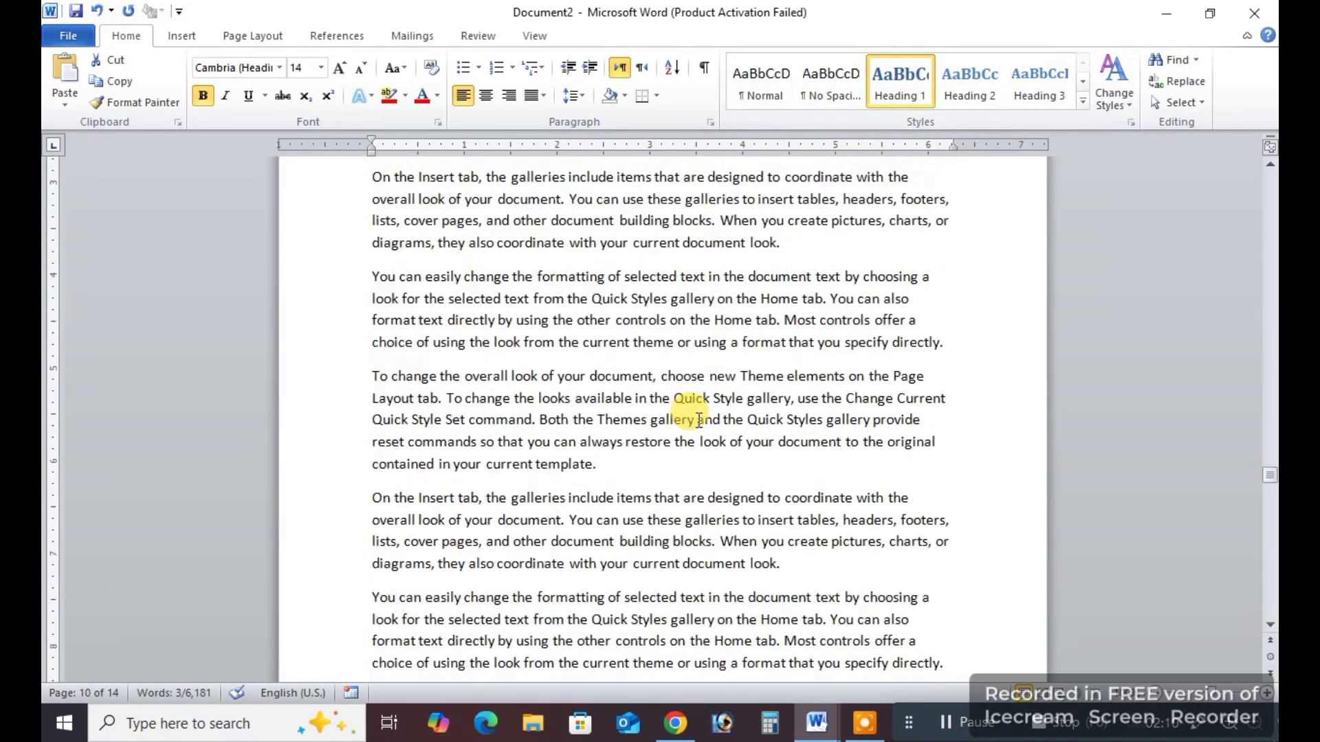
left_click(682, 467)
key("Return")
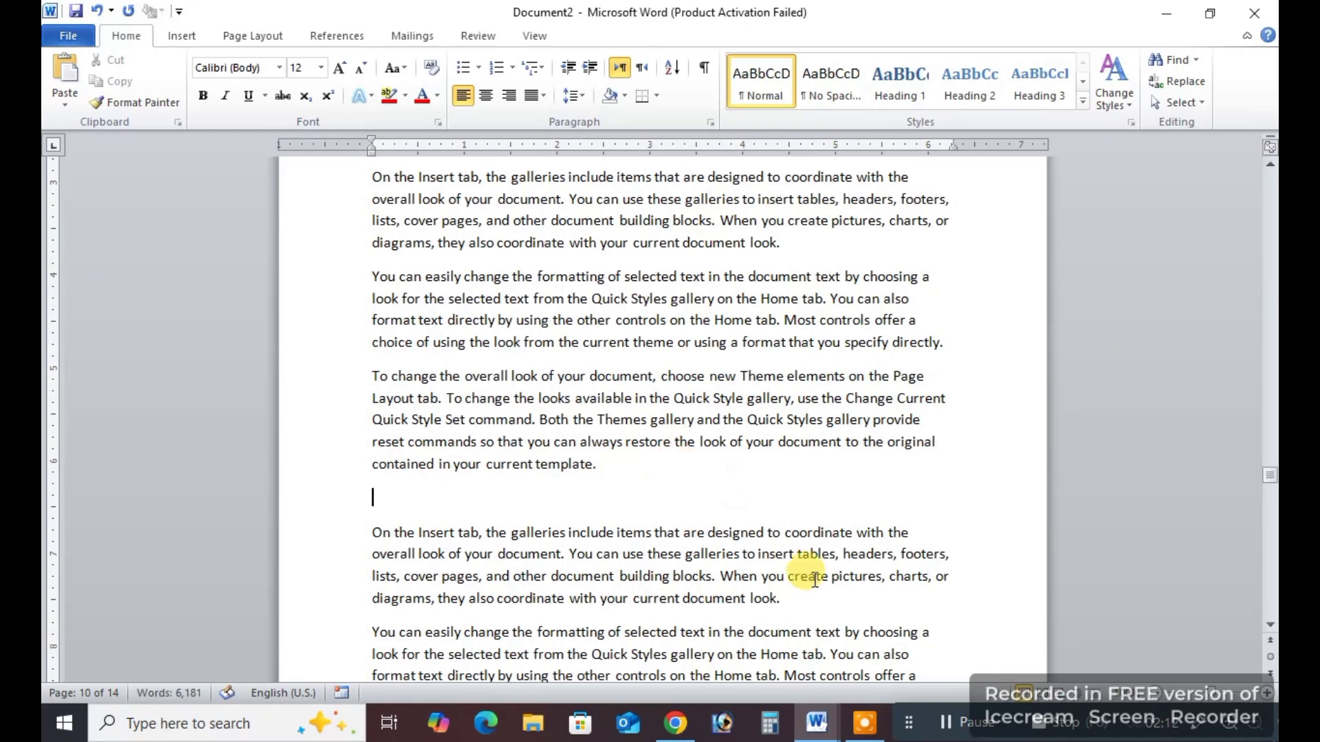
type("Transitions")
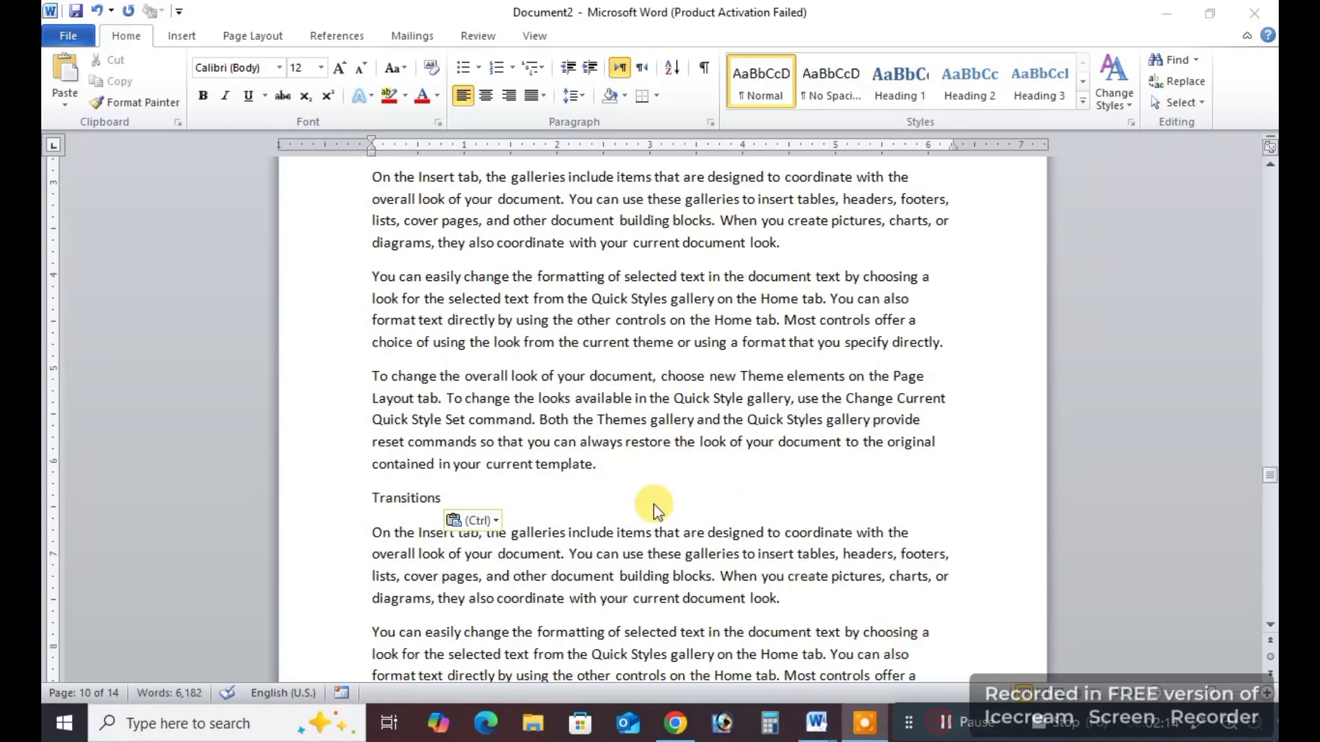
double_click(389, 498)
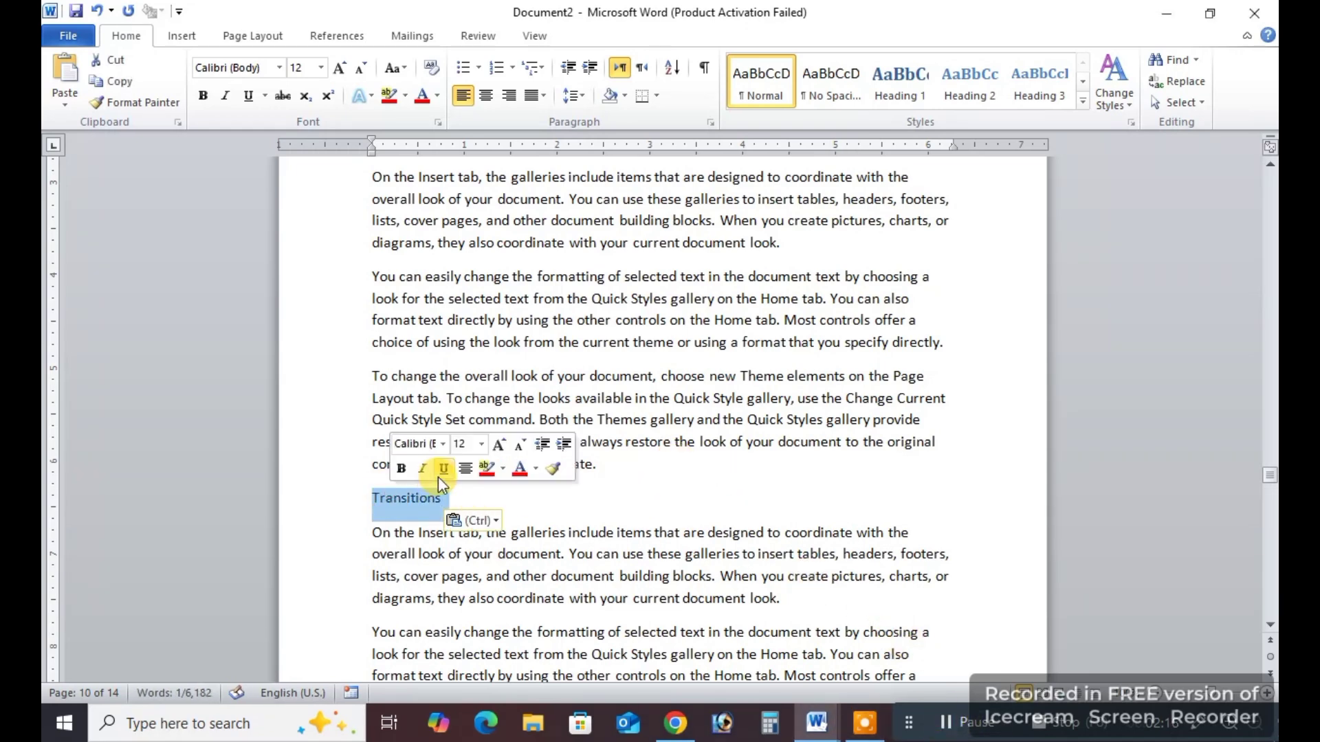
left_click(970, 81)
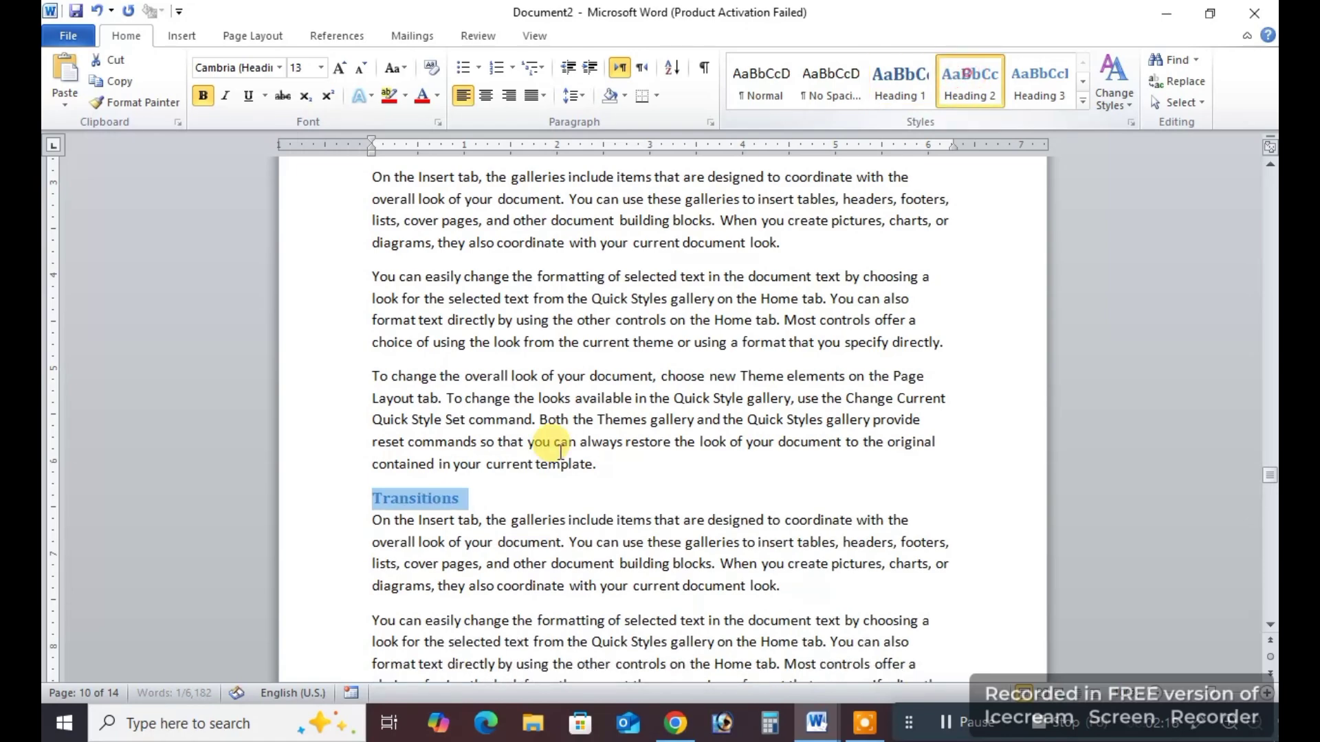
Add an "Animation" line below a "To change the overall look" paragraph on page 11 and give it the Heading 2 style.
scroll(556, 447, "down", 6)
scroll(556, 447, "down", 5)
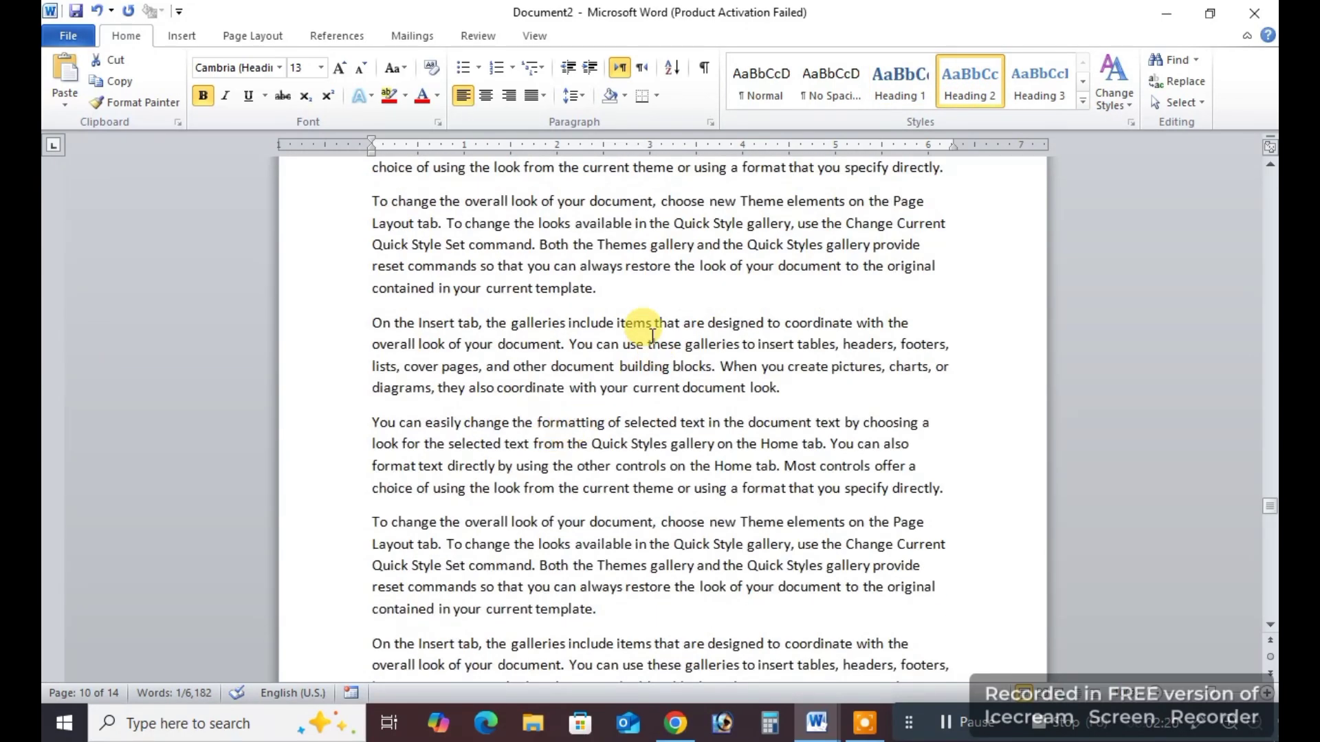
left_click(619, 285)
key("Return")
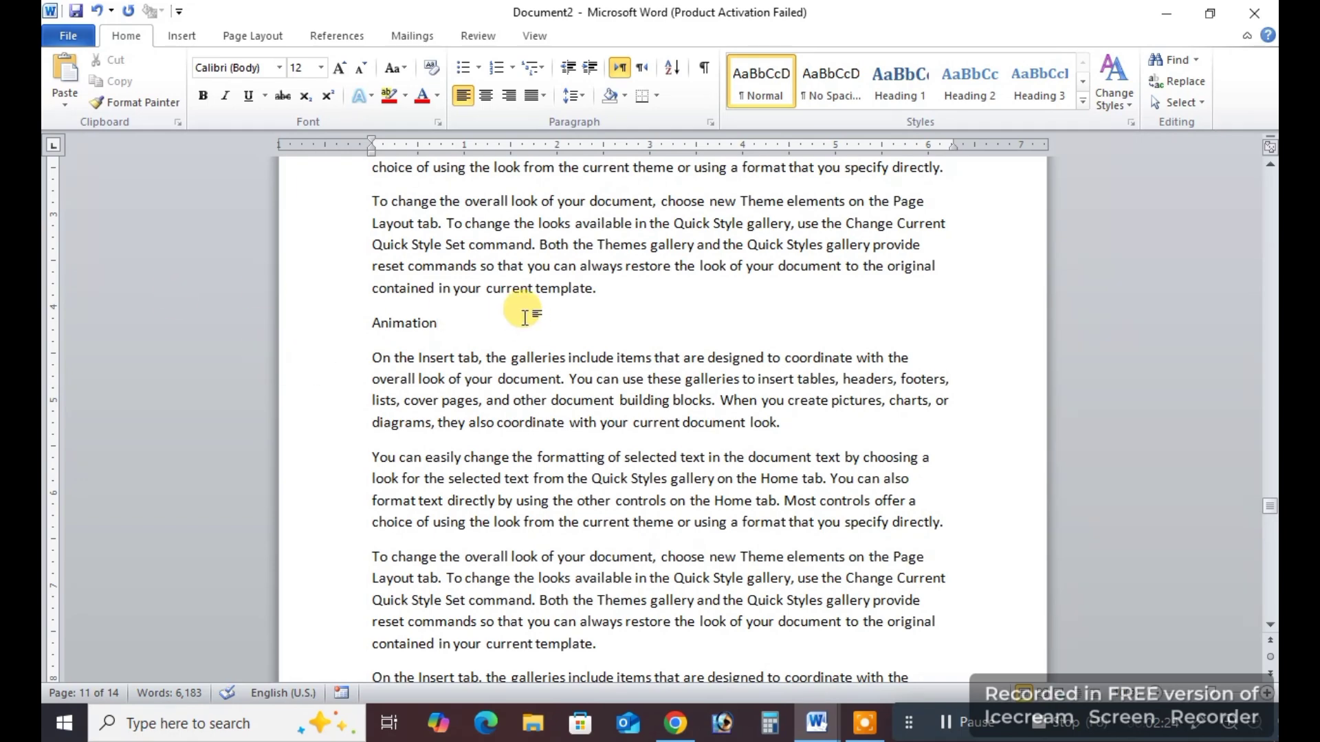
triple_click(411, 322)
left_click(973, 81)
Add a "Slide show" line below the first "On the Insert tab" paragraph on page 12 and give it the Heading 2 style.
scroll(550, 440, "down", 15)
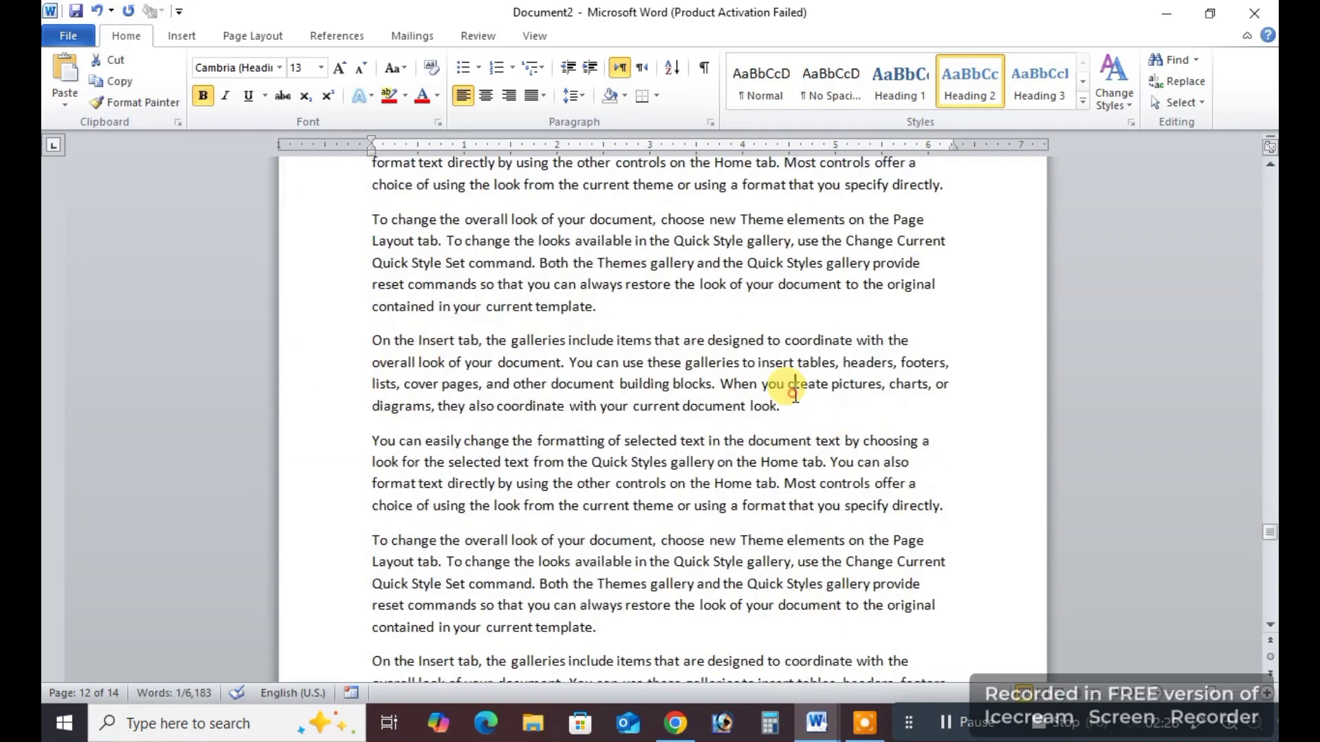
double_click(795, 391)
left_click(826, 409)
key("Return")
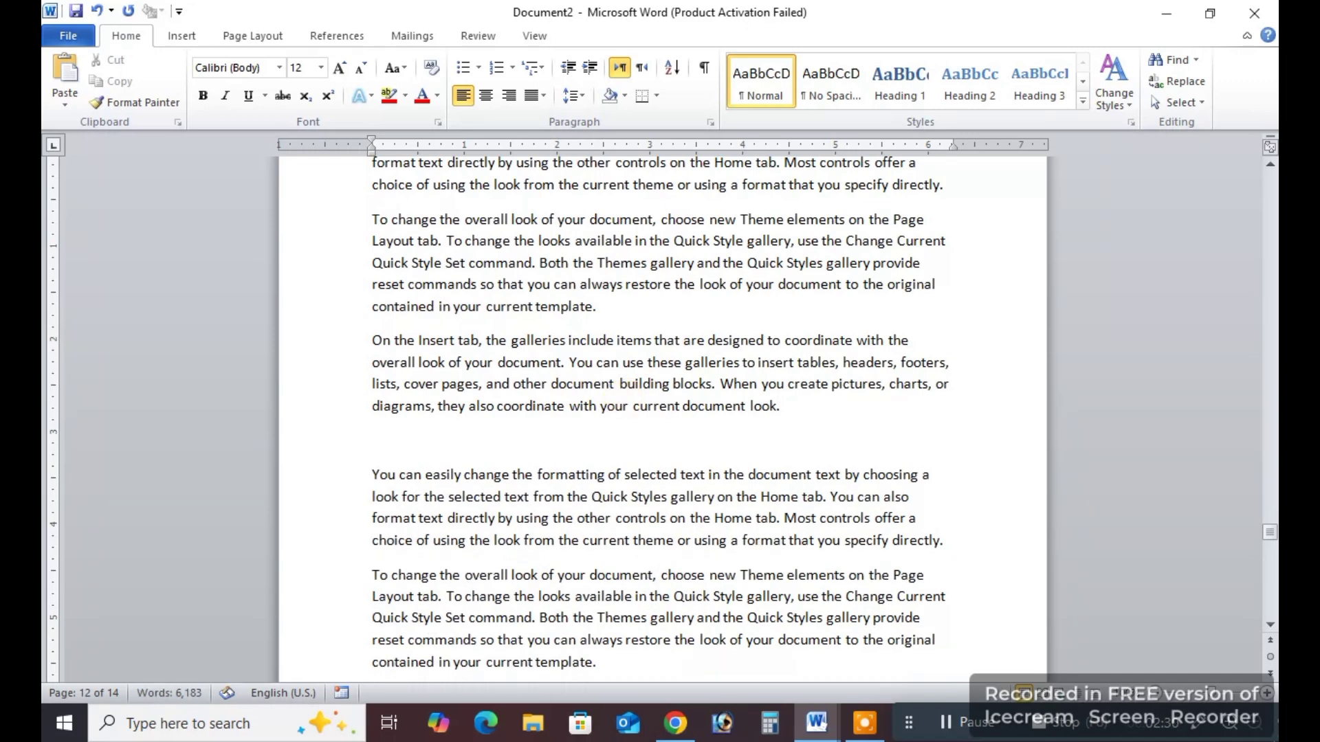
type("Slide")
left_click_drag(417, 447, 260, 448)
type("show")
left_click(945, 720)
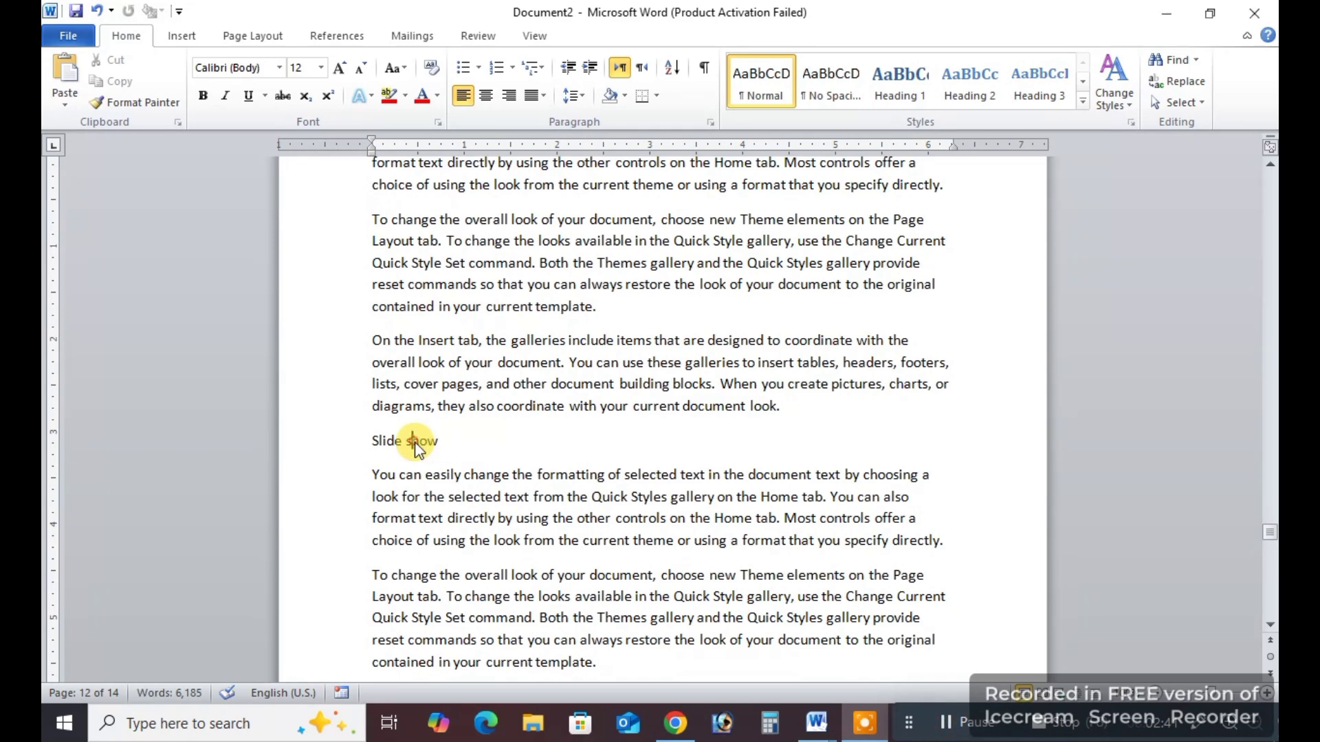
triple_click(415, 444)
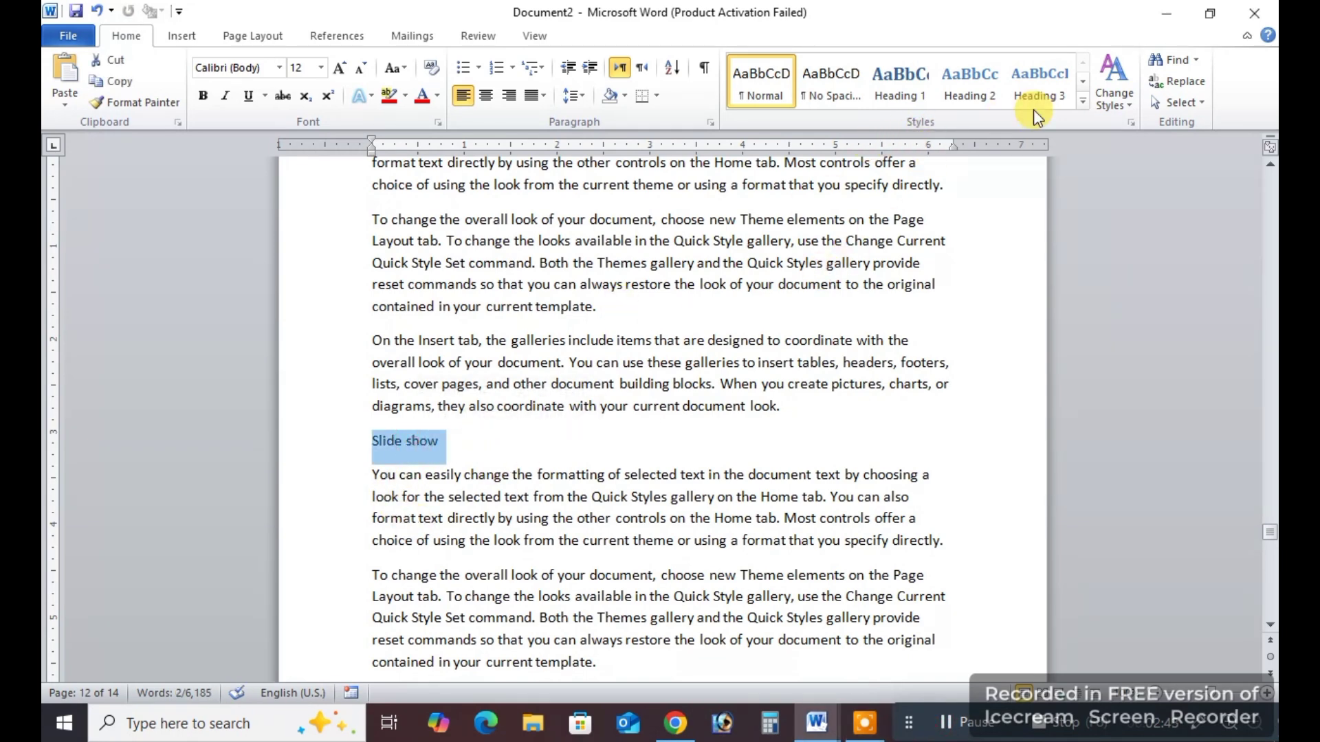
left_click(979, 92)
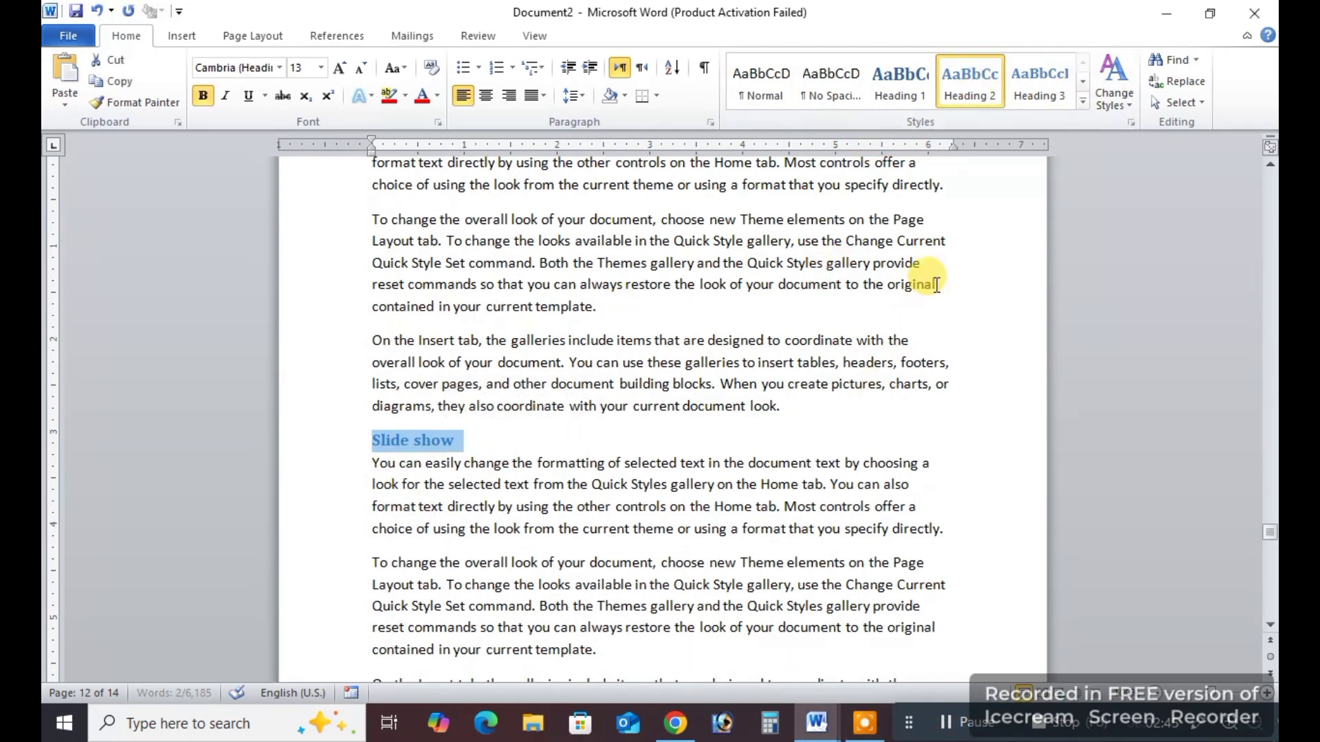
Update the table of contents on page 1 so it lists the document's headings.
scroll(649, 413, "up", 8)
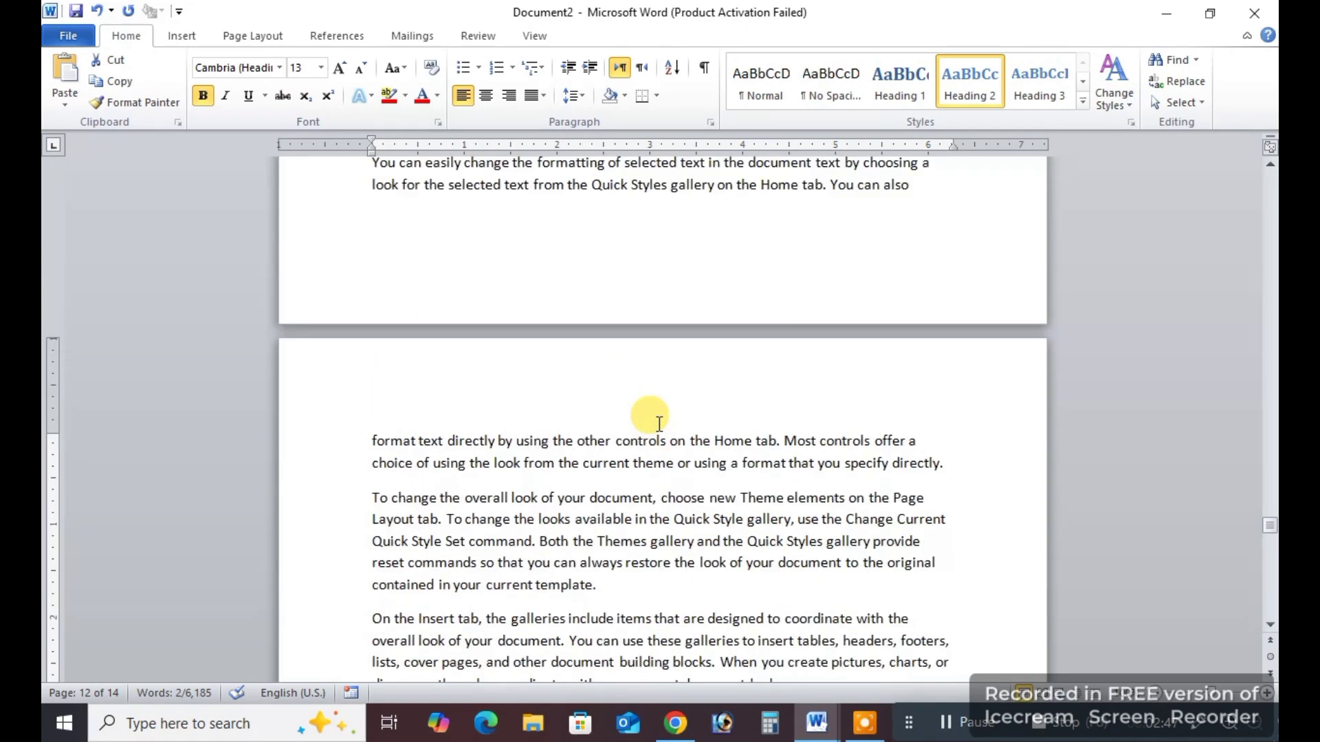
scroll(598, 419, "down", 2)
left_click(670, 455)
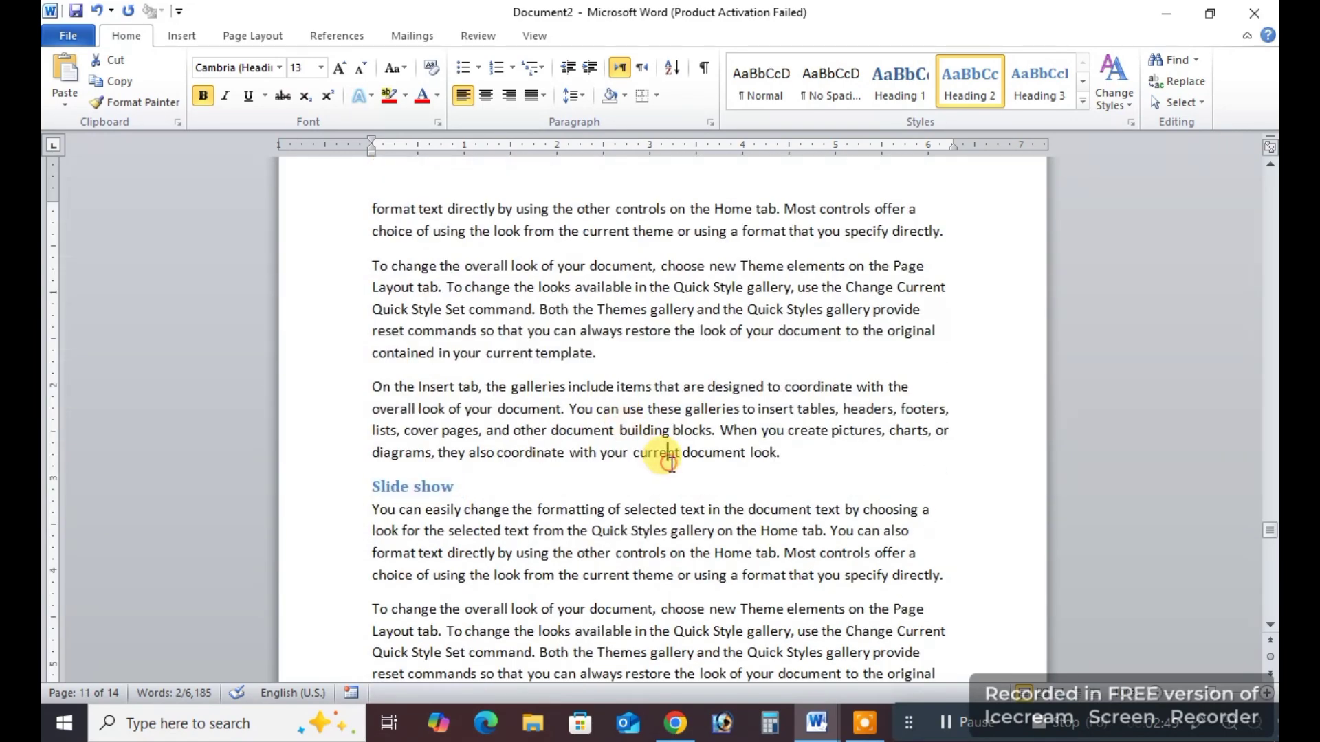
key("ctrl+Home")
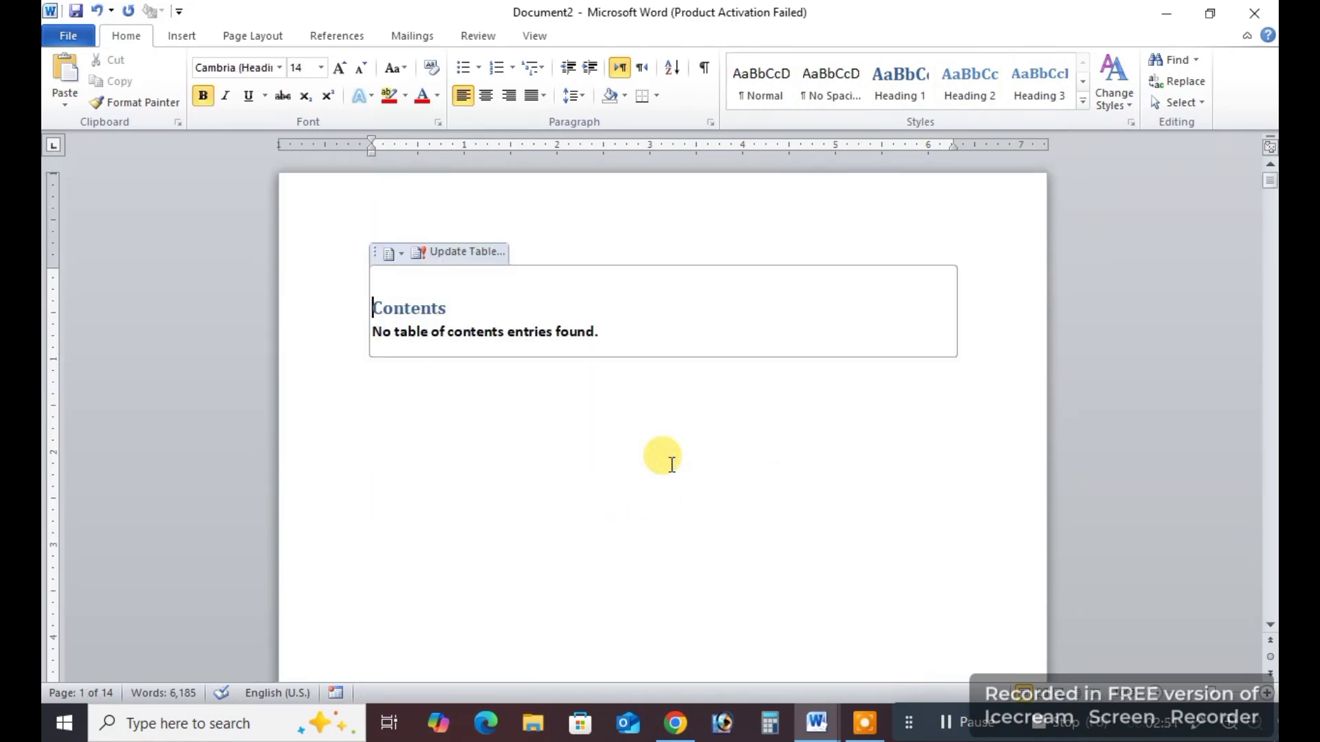
left_click(455, 253)
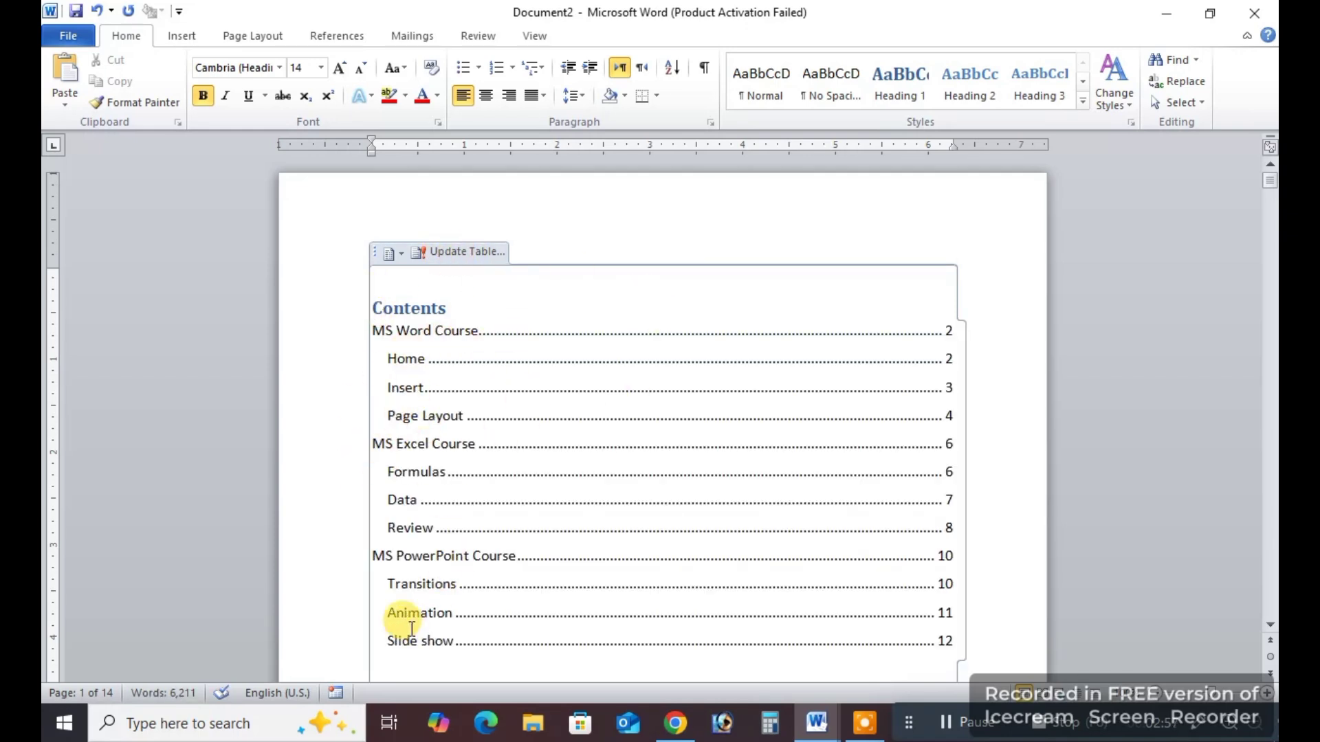
Add a "References" line above the last paragraph on page 3 and give it the Heading 2 style.
scroll(526, 567, "down", 1)
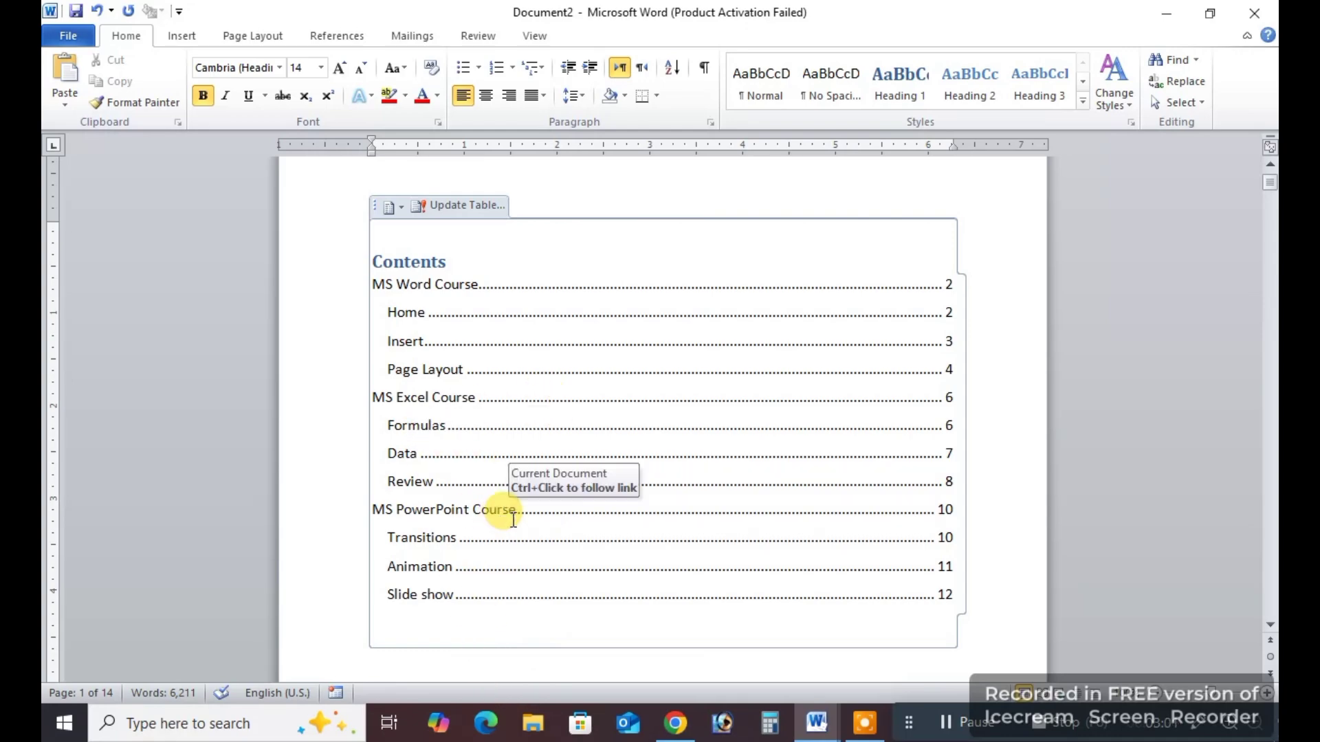
scroll(580, 474, "down", 20)
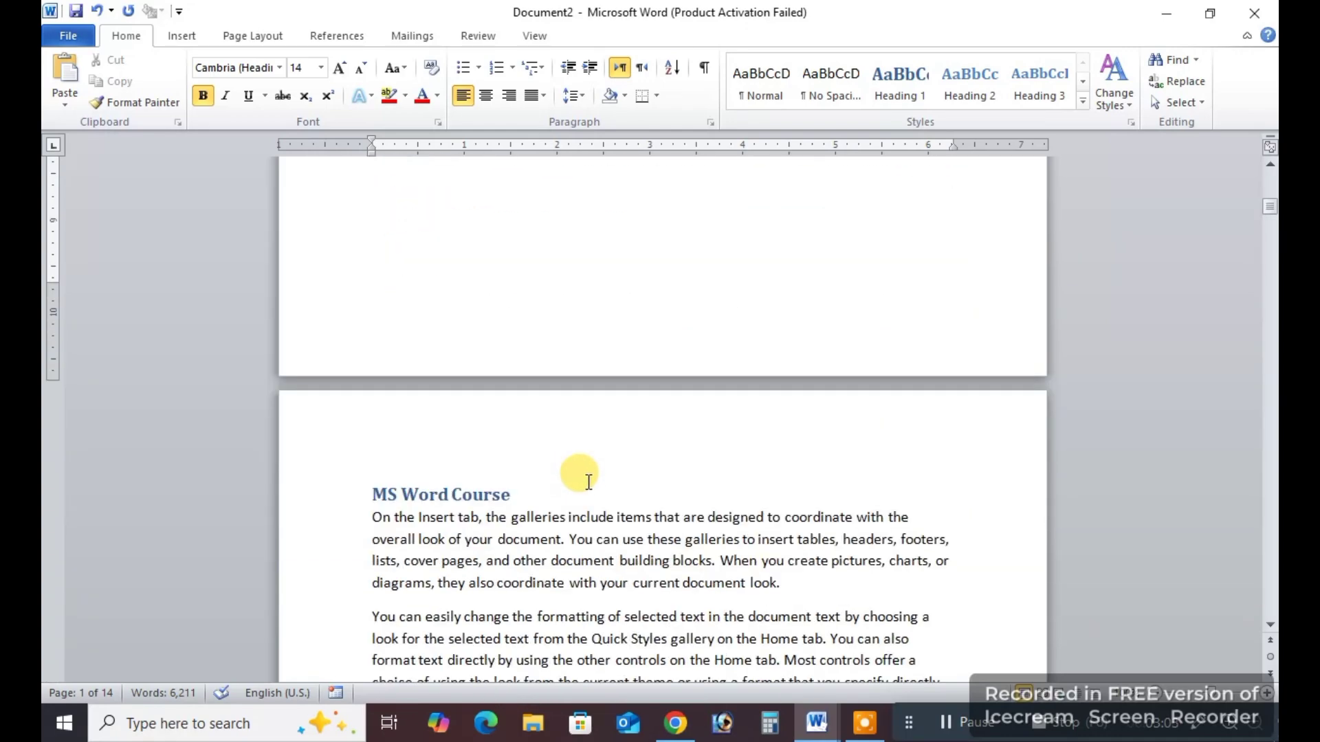
scroll(596, 487, "down", 15)
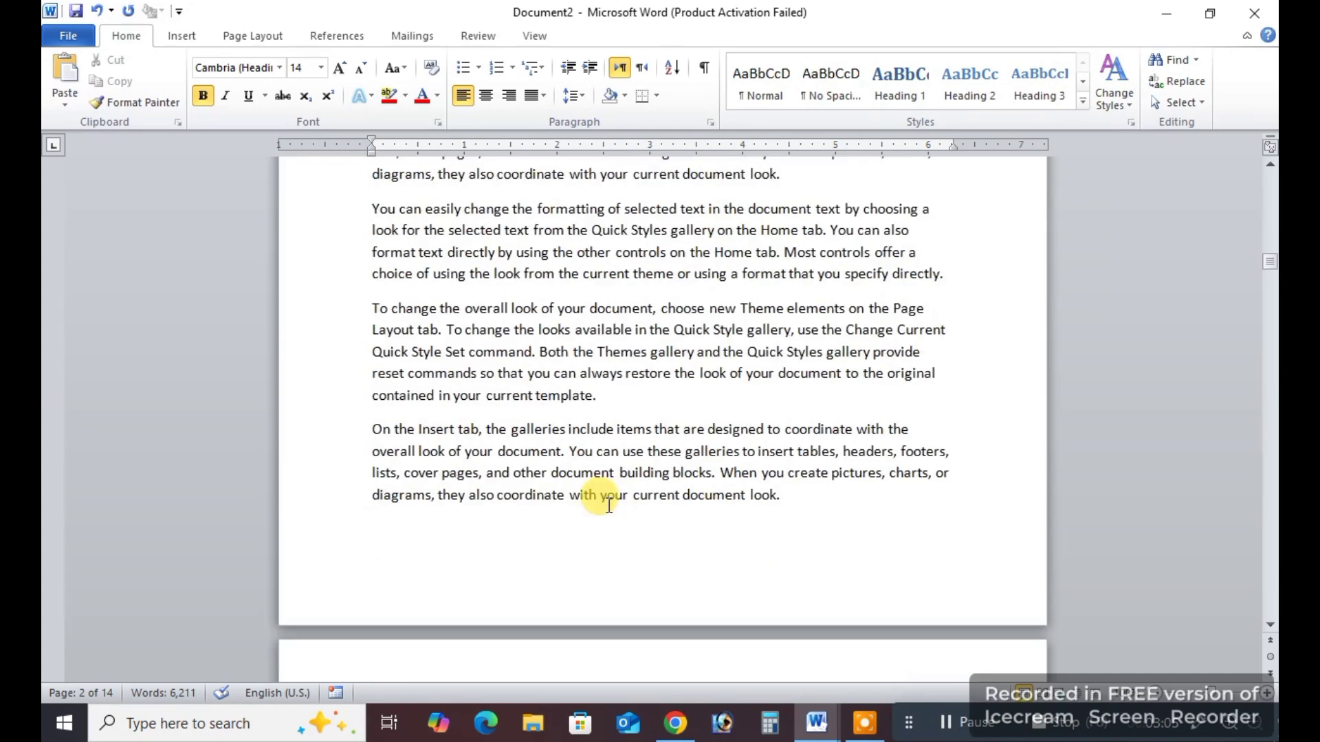
scroll(609, 505, "down", 3)
left_click(605, 391)
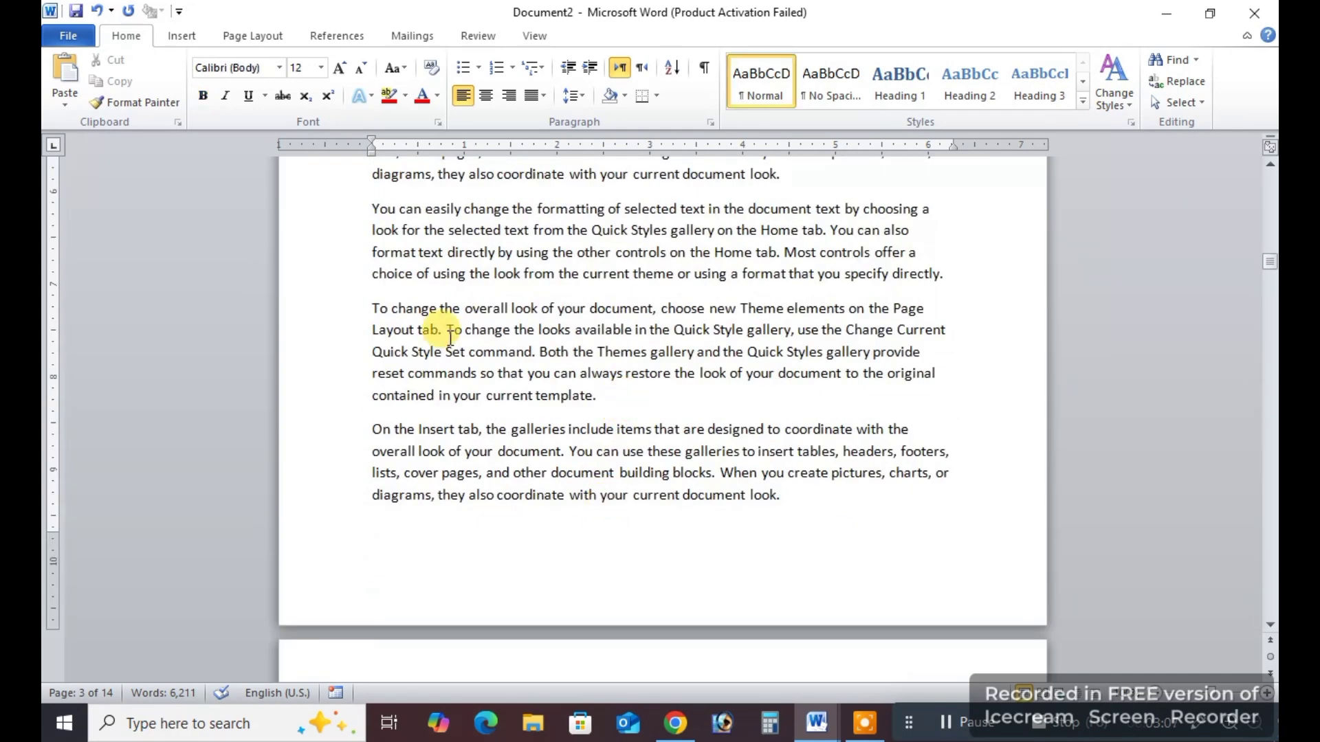
key("Return")
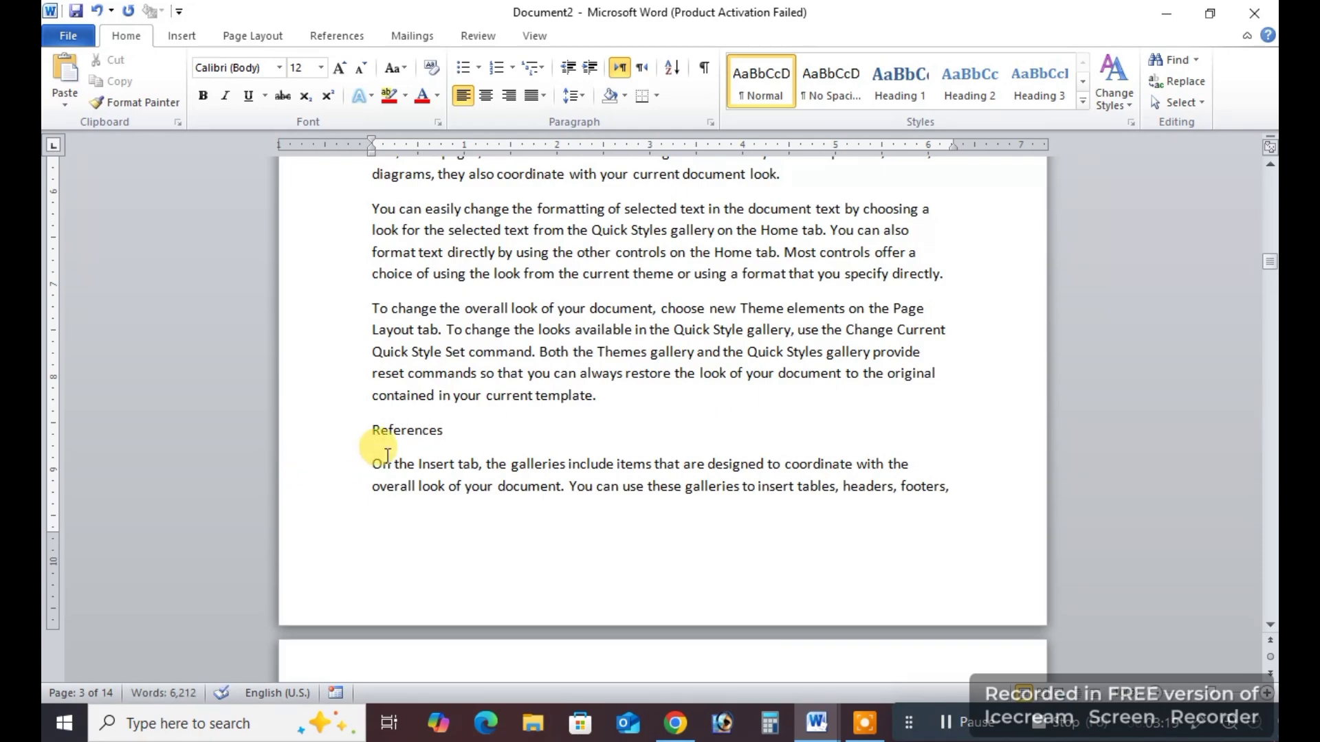
left_click(361, 432)
left_click(971, 94)
left_click(749, 347)
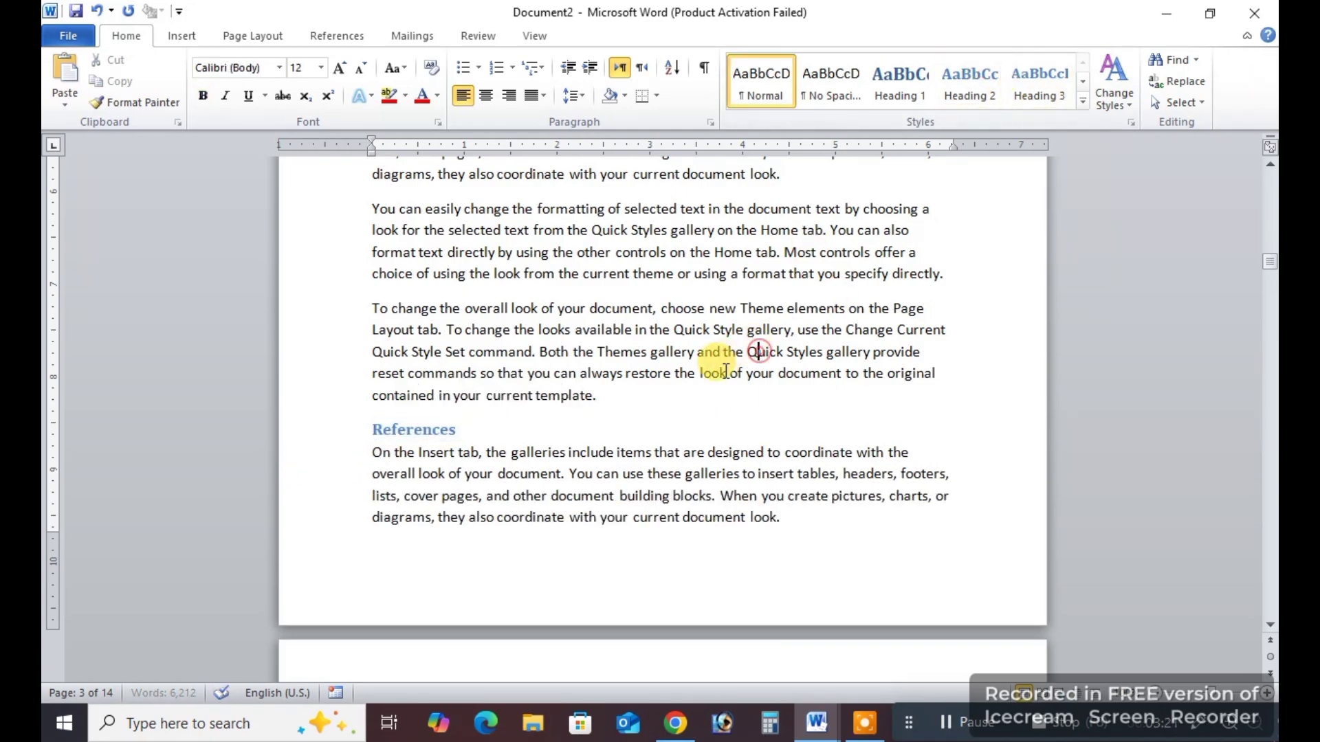
Review the update options for the table of contents on page 1 and close them without updating.
scroll(698, 371, "up", 15)
key("ctrl+Home")
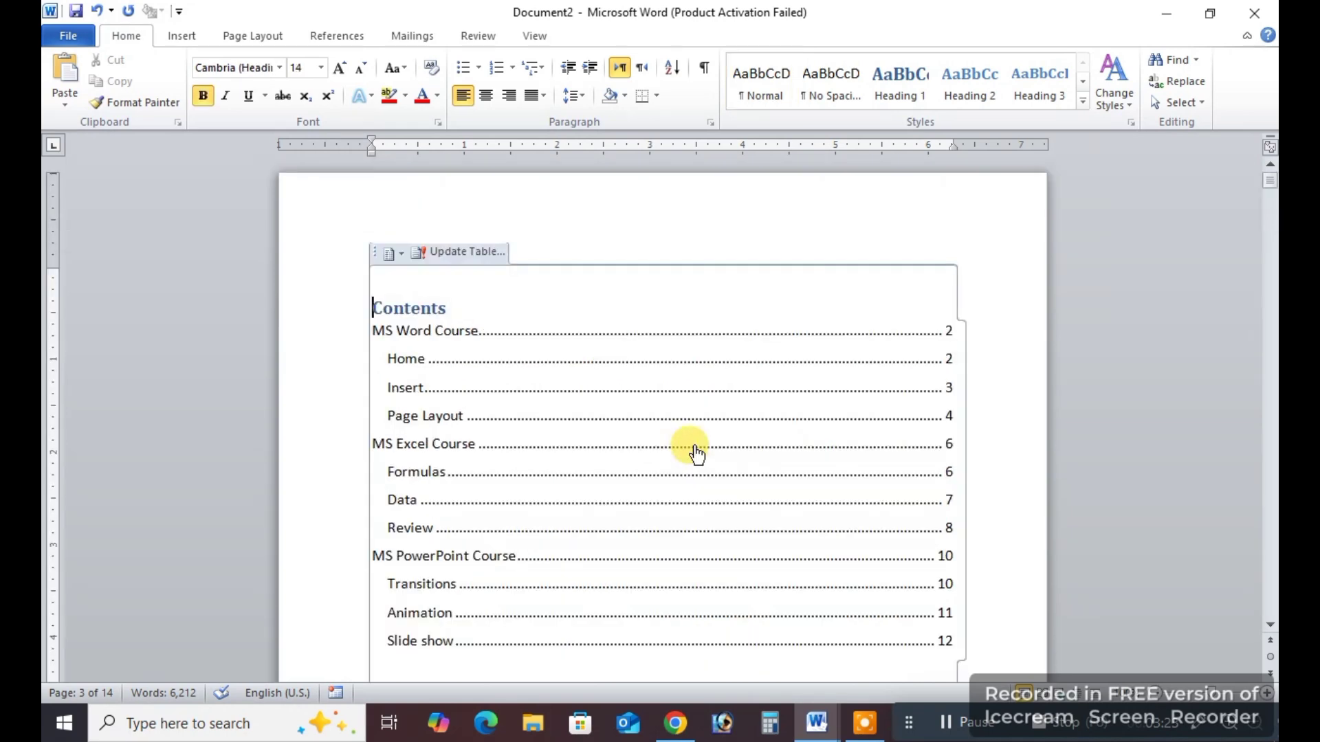
scroll(673, 426, "down", 1)
scroll(433, 283, "up", 1)
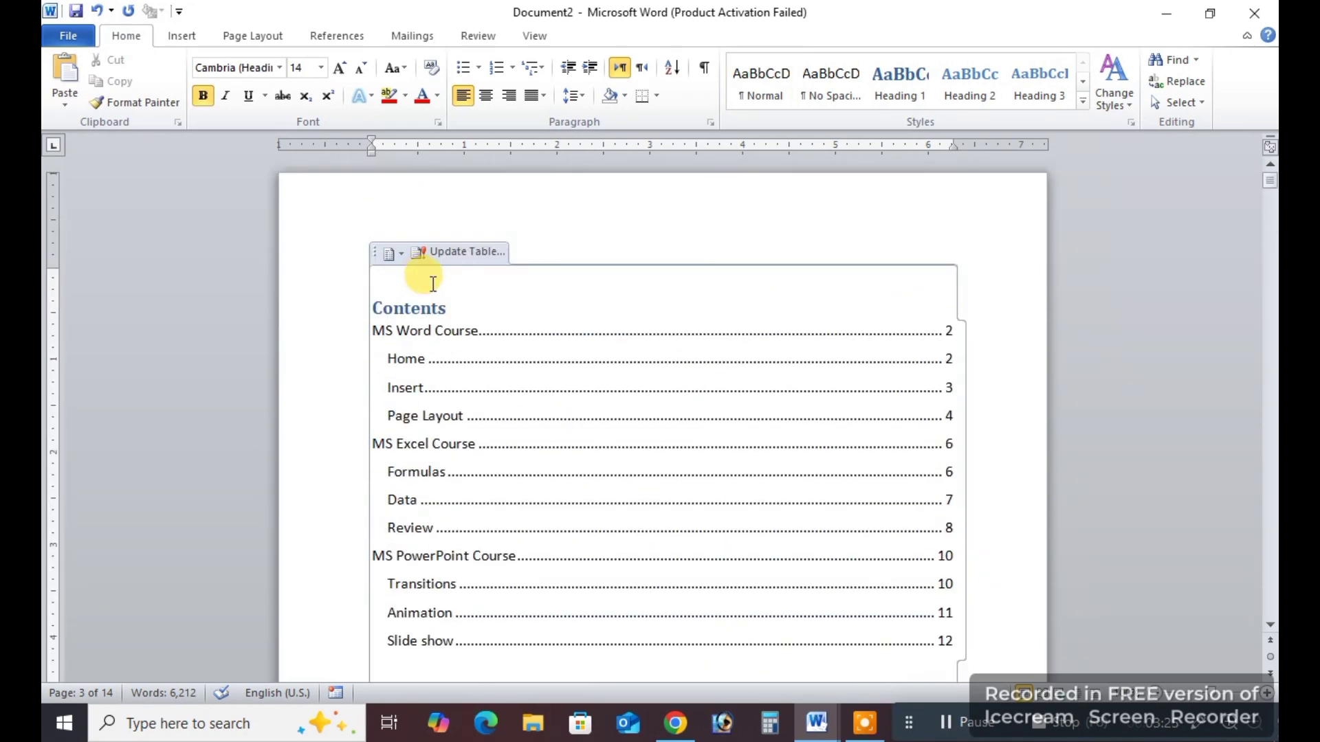
left_click(457, 257)
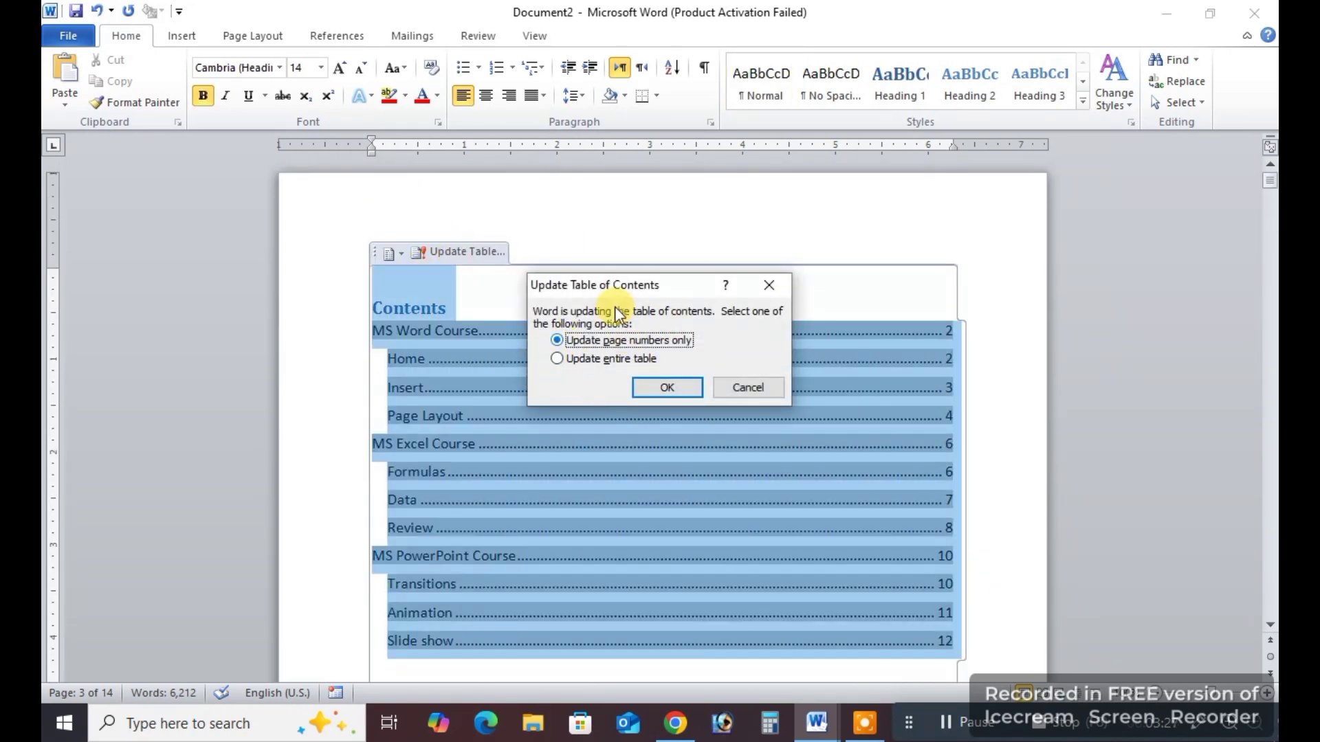
left_click(1200, 729)
left_click_drag(546, 328, 707, 345)
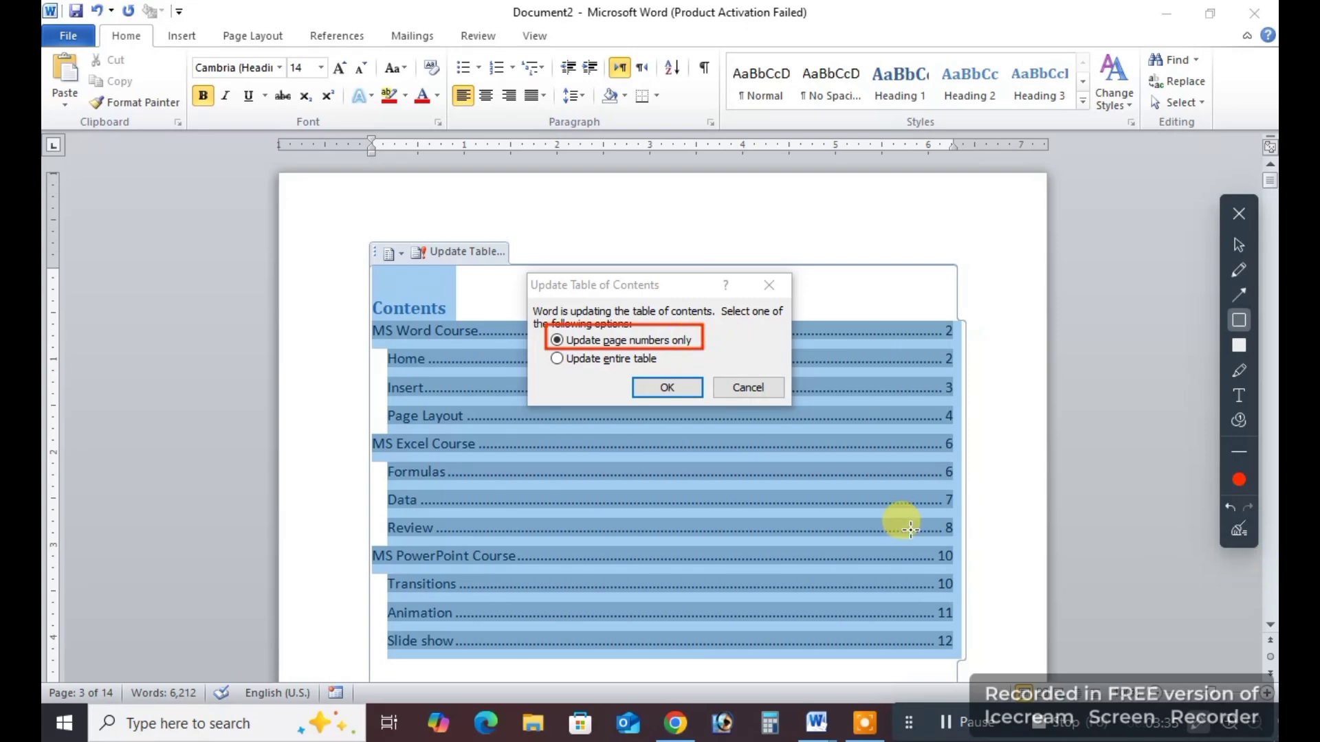
left_click(1238, 529)
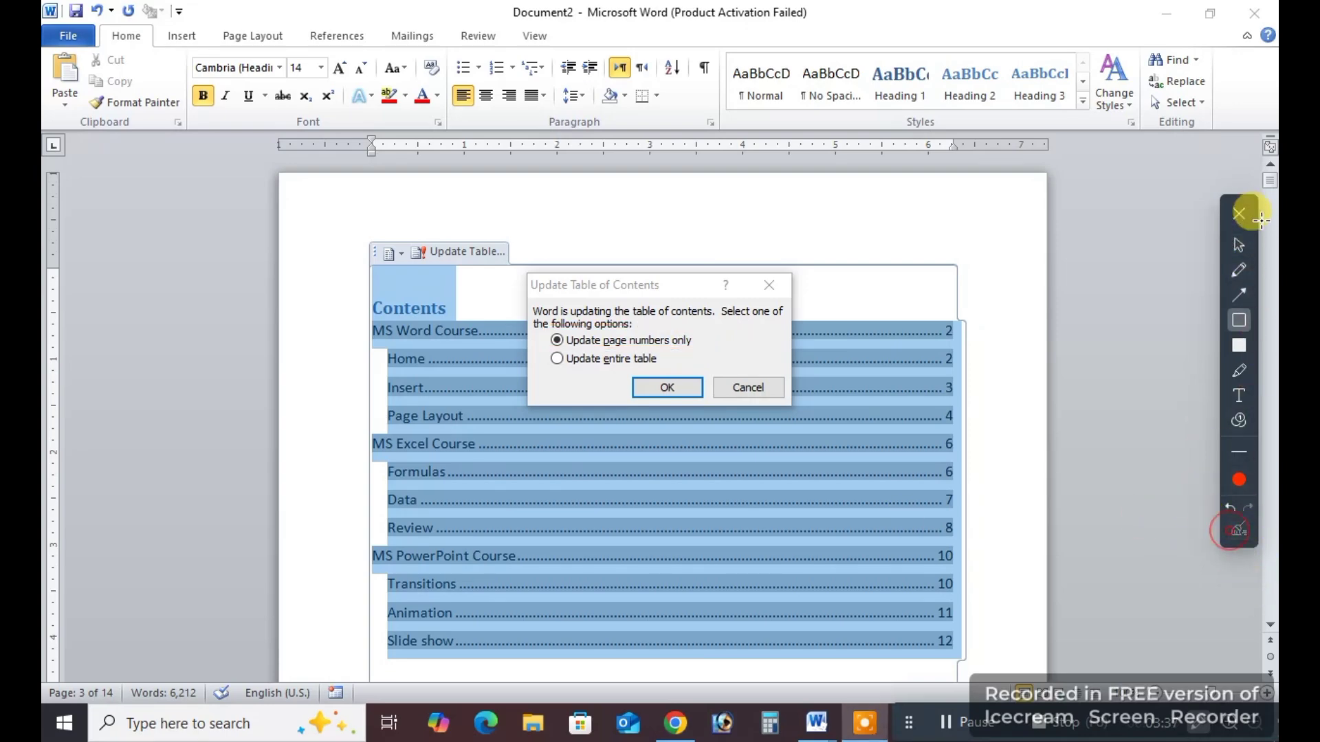
left_click(1241, 214)
left_click(770, 288)
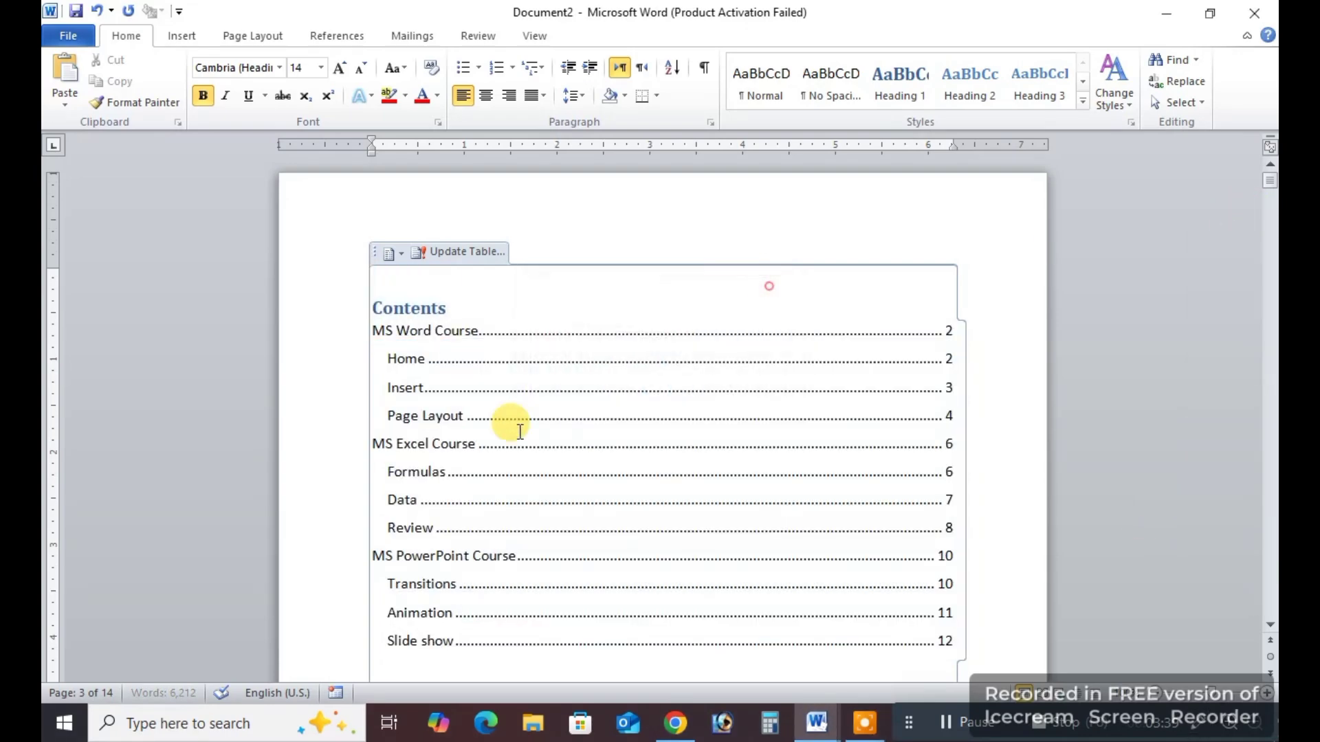
Update the entire table of contents on page 1 so it includes the new References heading from page 3.
scroll(481, 440, "down", 10)
scroll(536, 494, "down", 10)
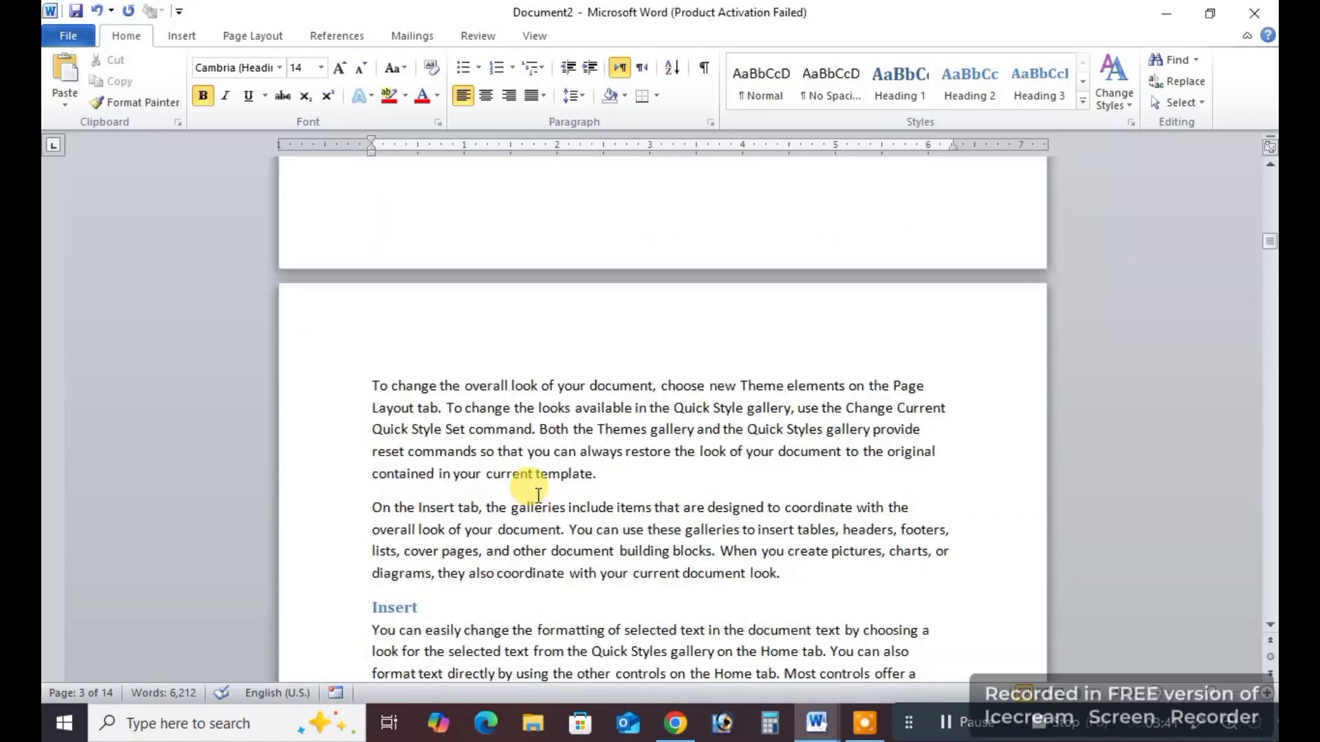
left_click(448, 475)
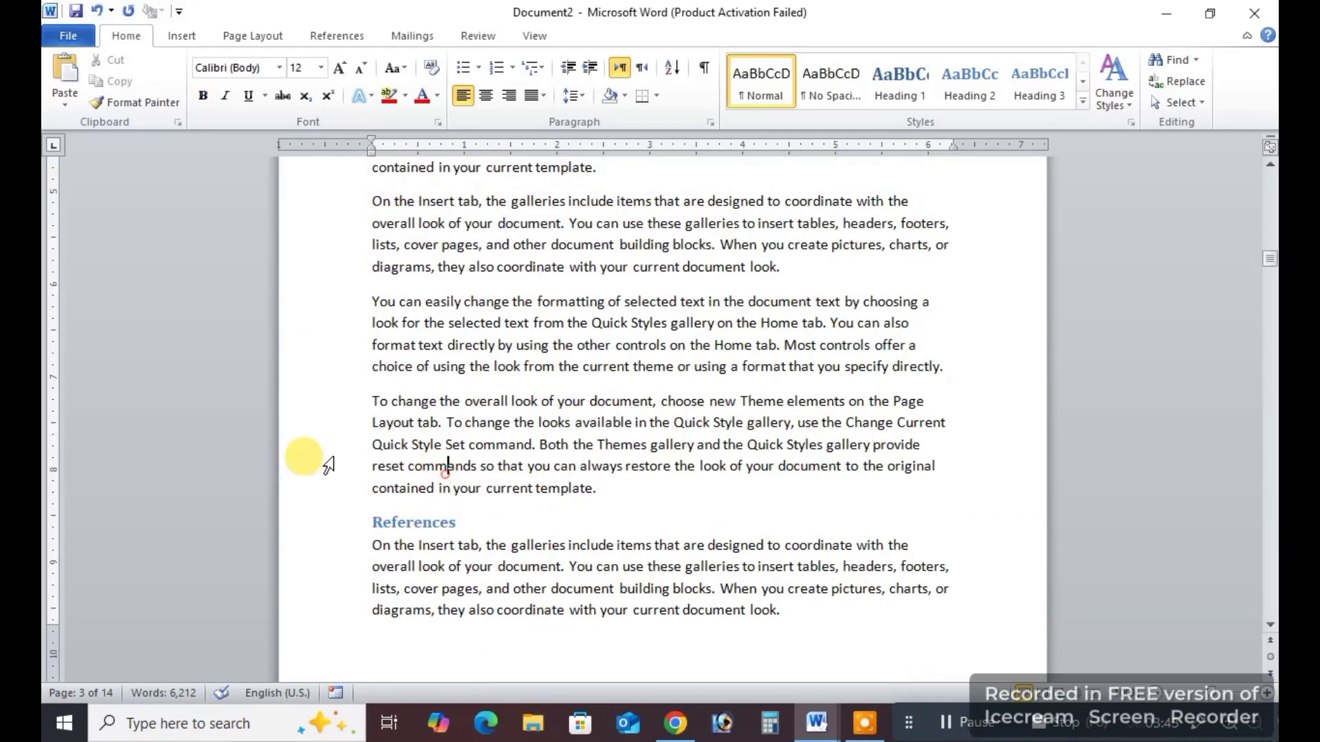
scroll(748, 500, "up", 15)
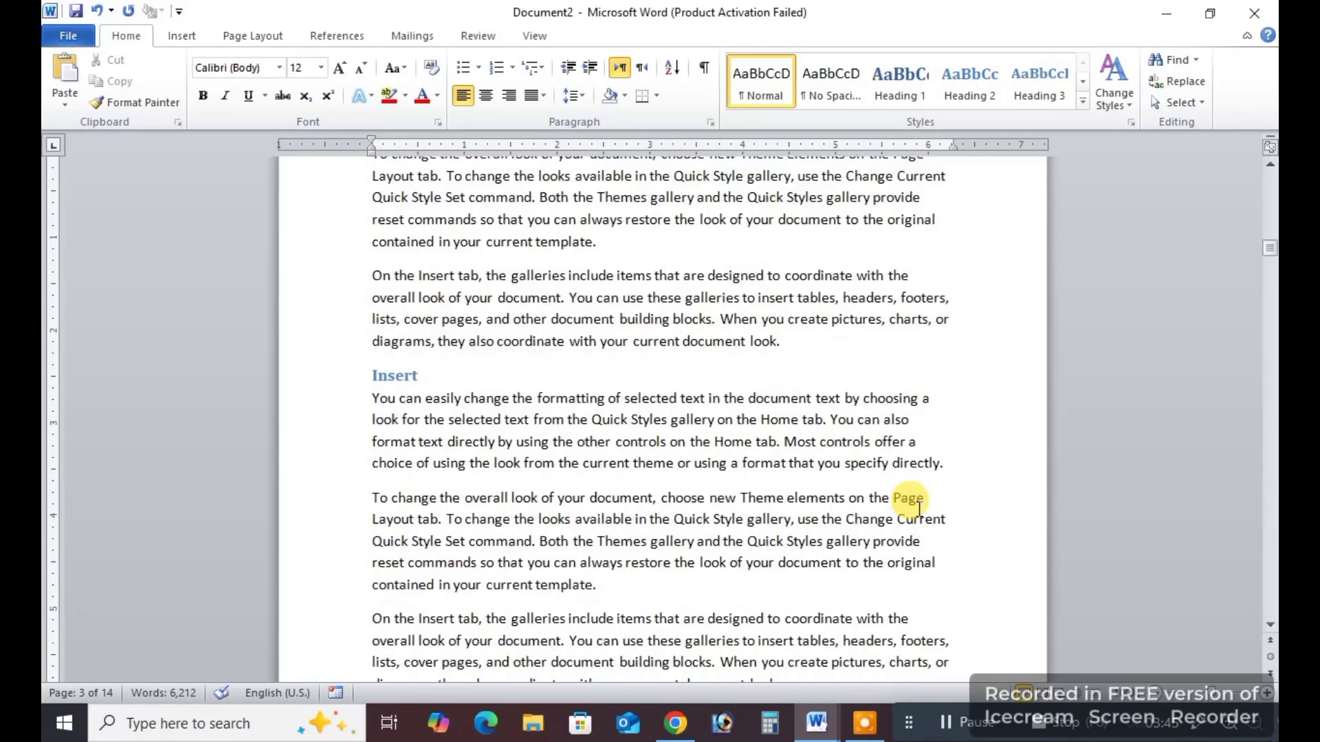
scroll(919, 509, "up", 3)
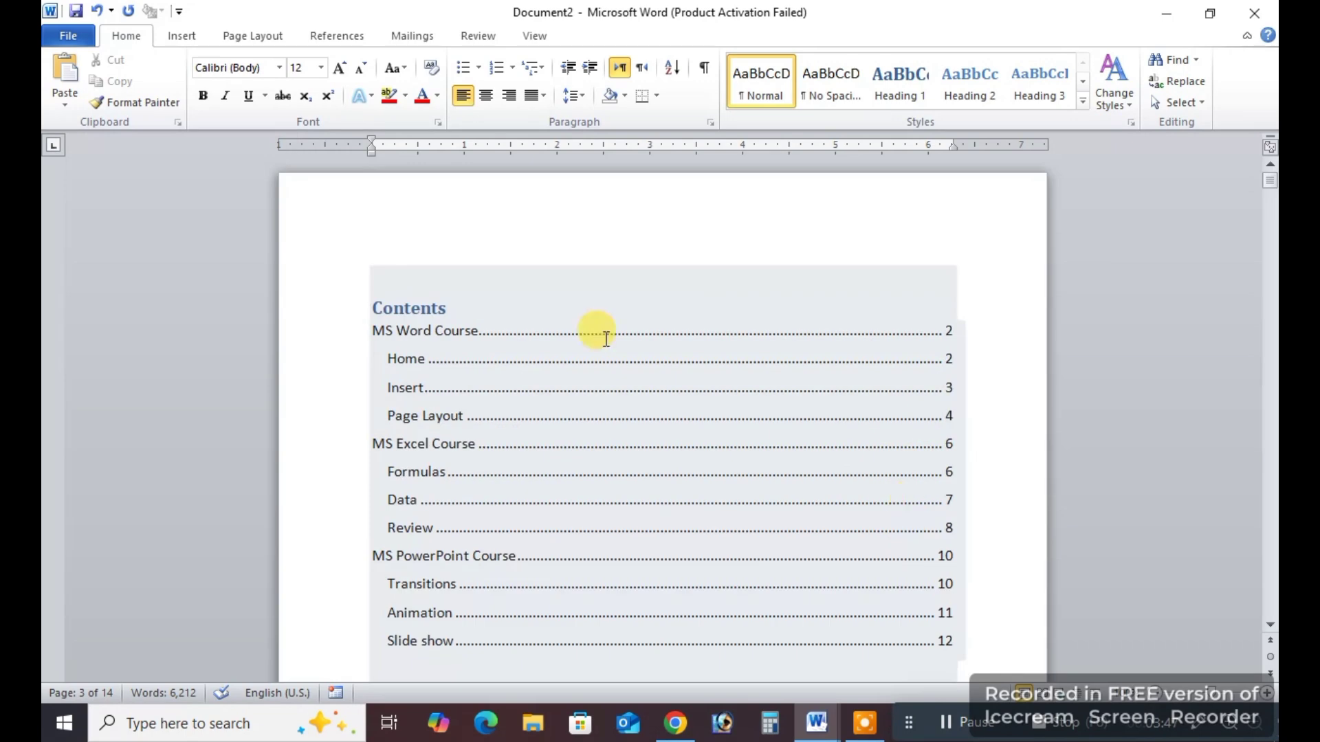
left_click(420, 302)
left_click(444, 252)
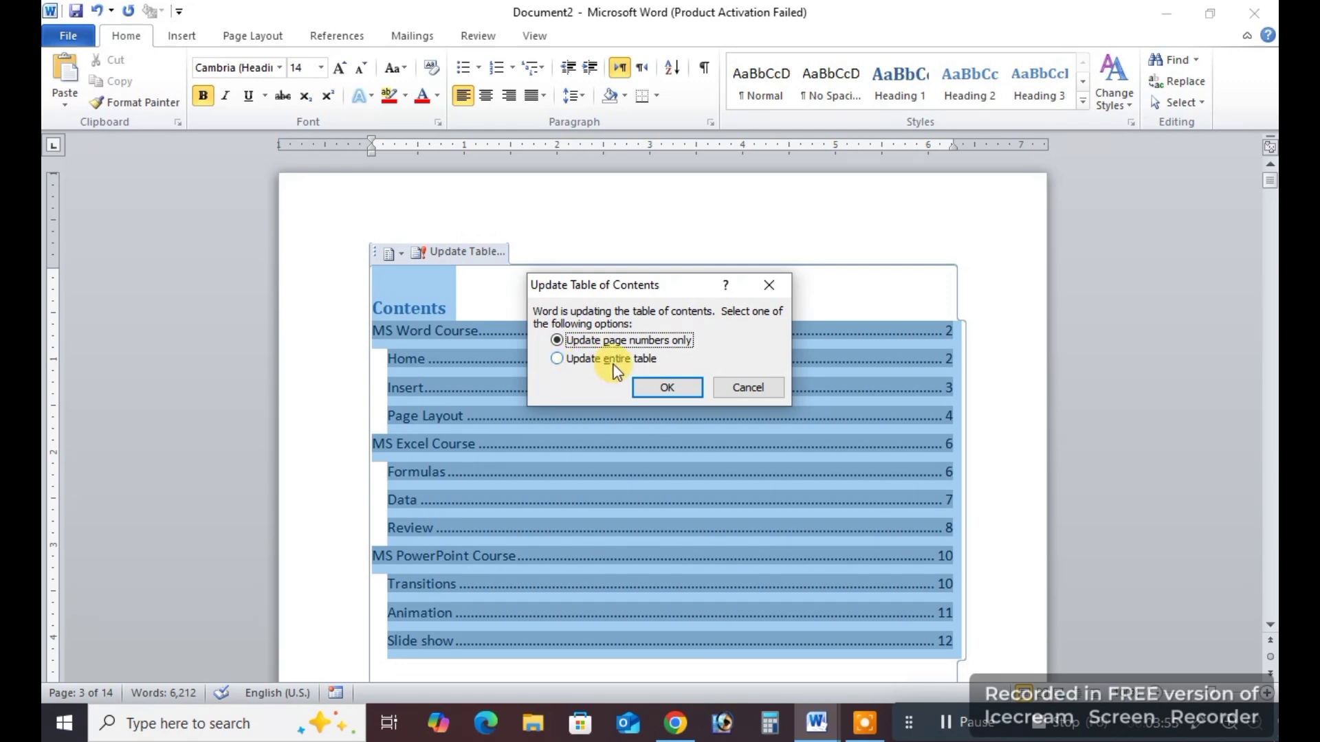
left_click(672, 389)
left_click_drag(388, 416, 471, 417)
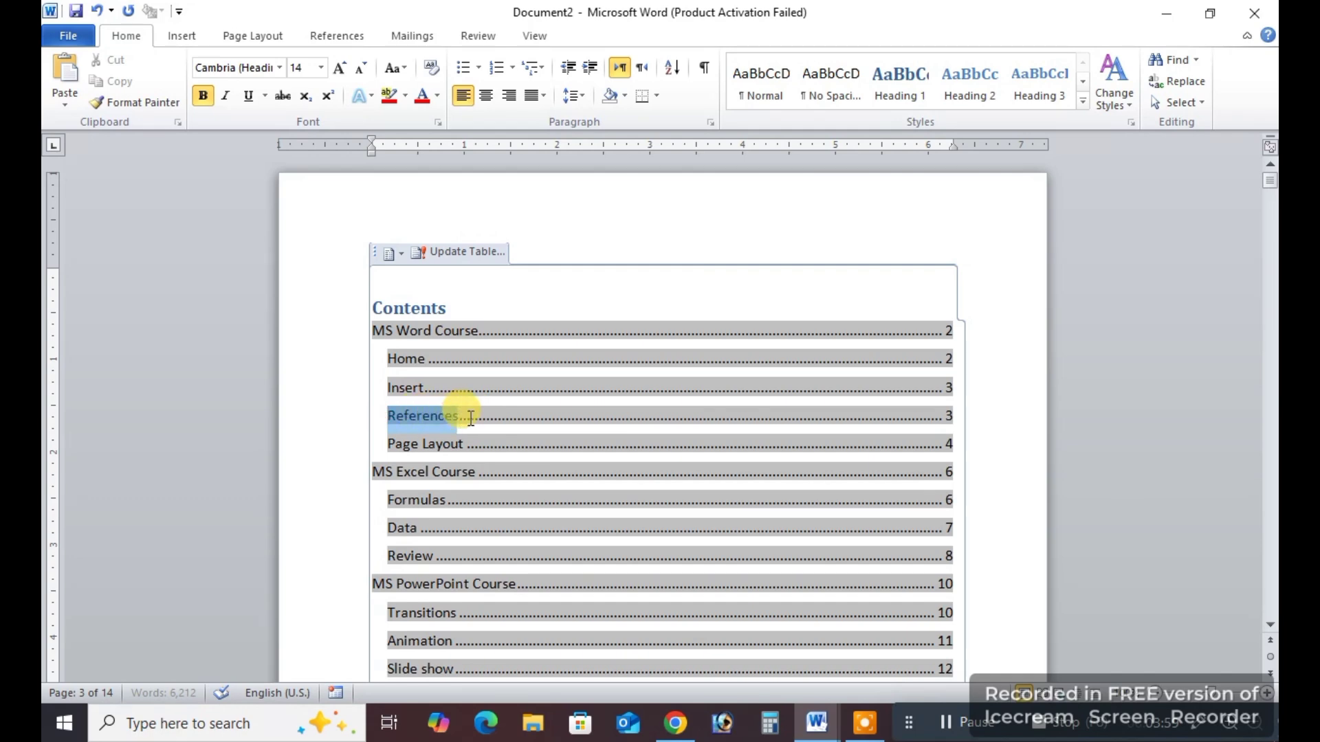
left_click(1002, 511)
Look at the MS Word Course heading on page 2 and examine the page numbers and Formulas entry in the table of contents.
scroll(946, 486, "down", 4)
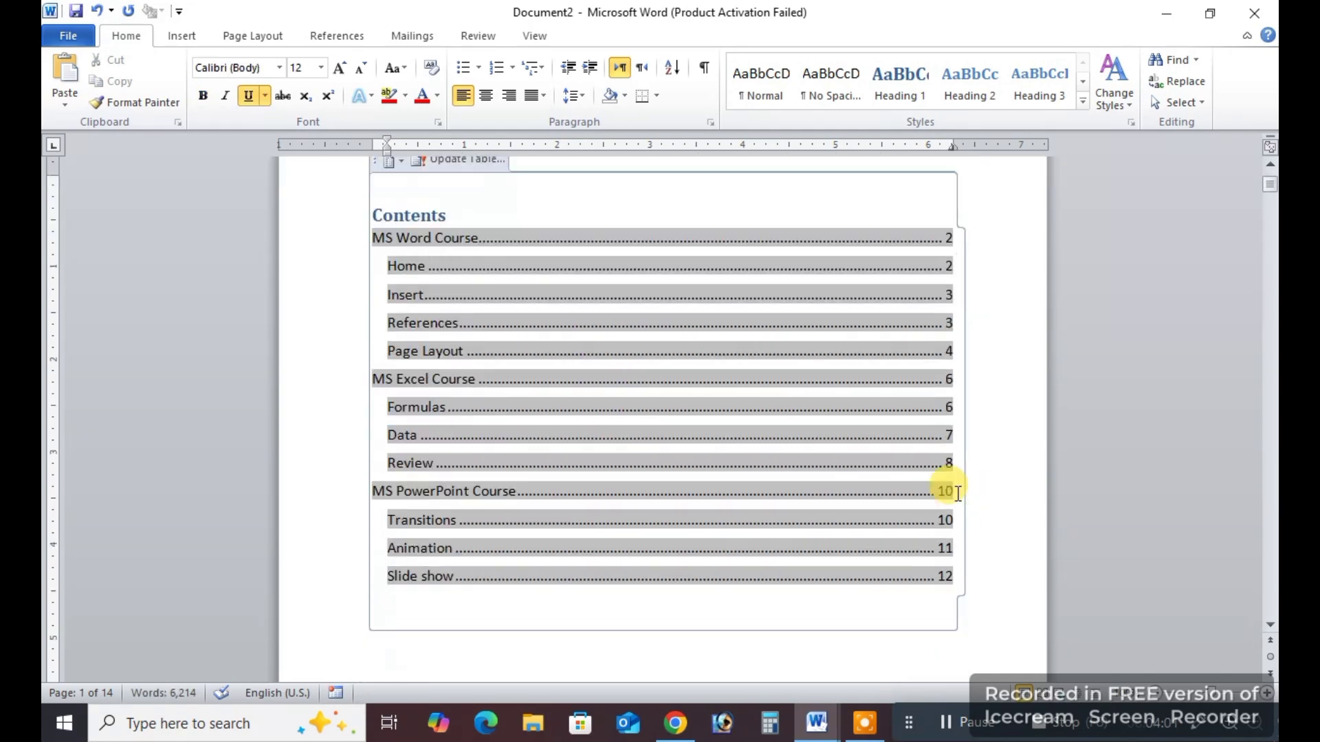
left_click(715, 501)
scroll(715, 501, "up", 4)
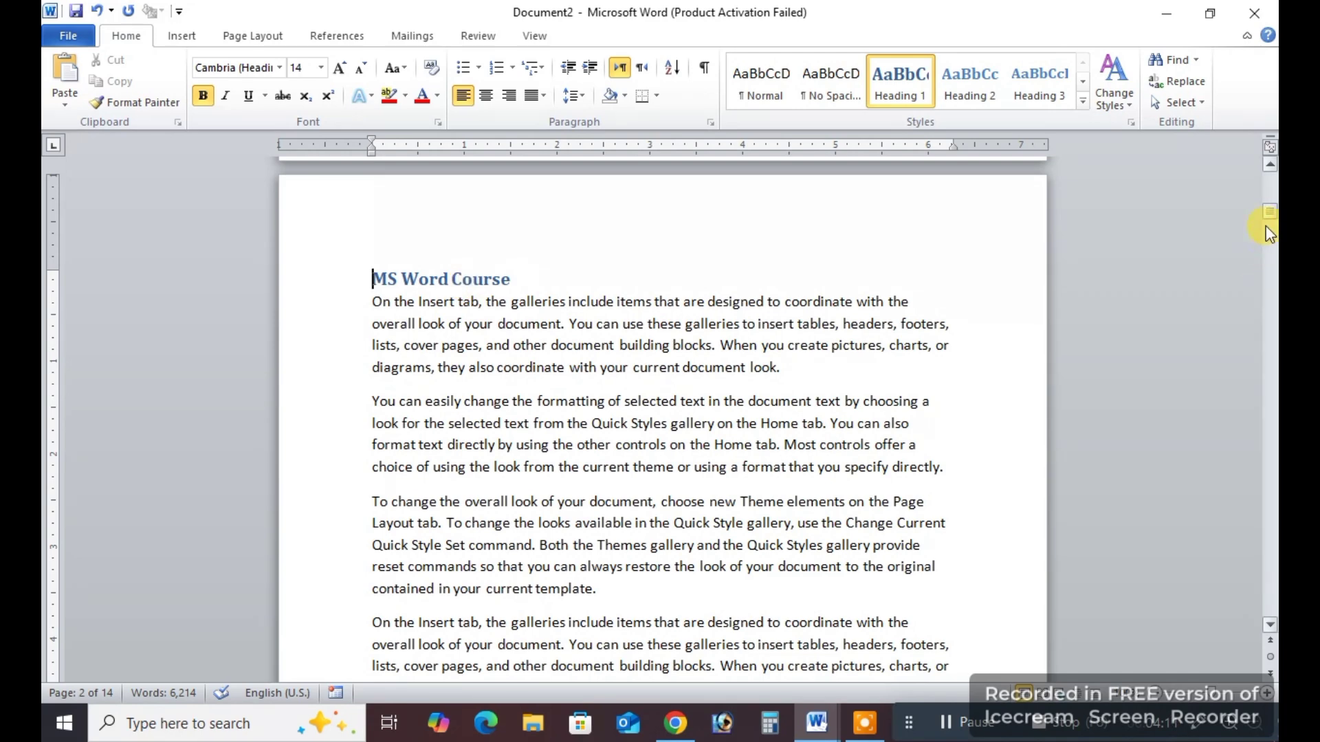
left_click_drag(1268, 234, 1268, 192)
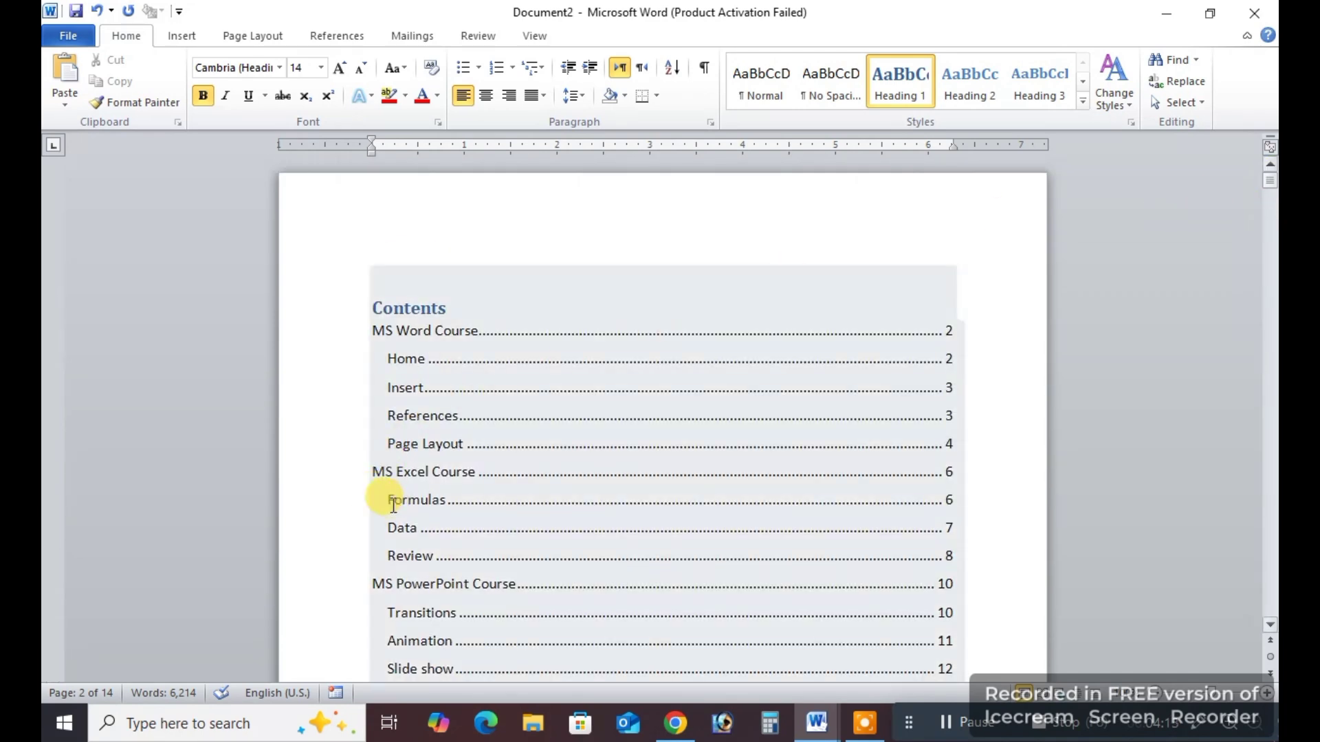
left_click_drag(973, 313, 949, 533)
left_click(990, 562)
left_click_drag(383, 496, 459, 509)
left_click_drag(967, 499, 943, 506)
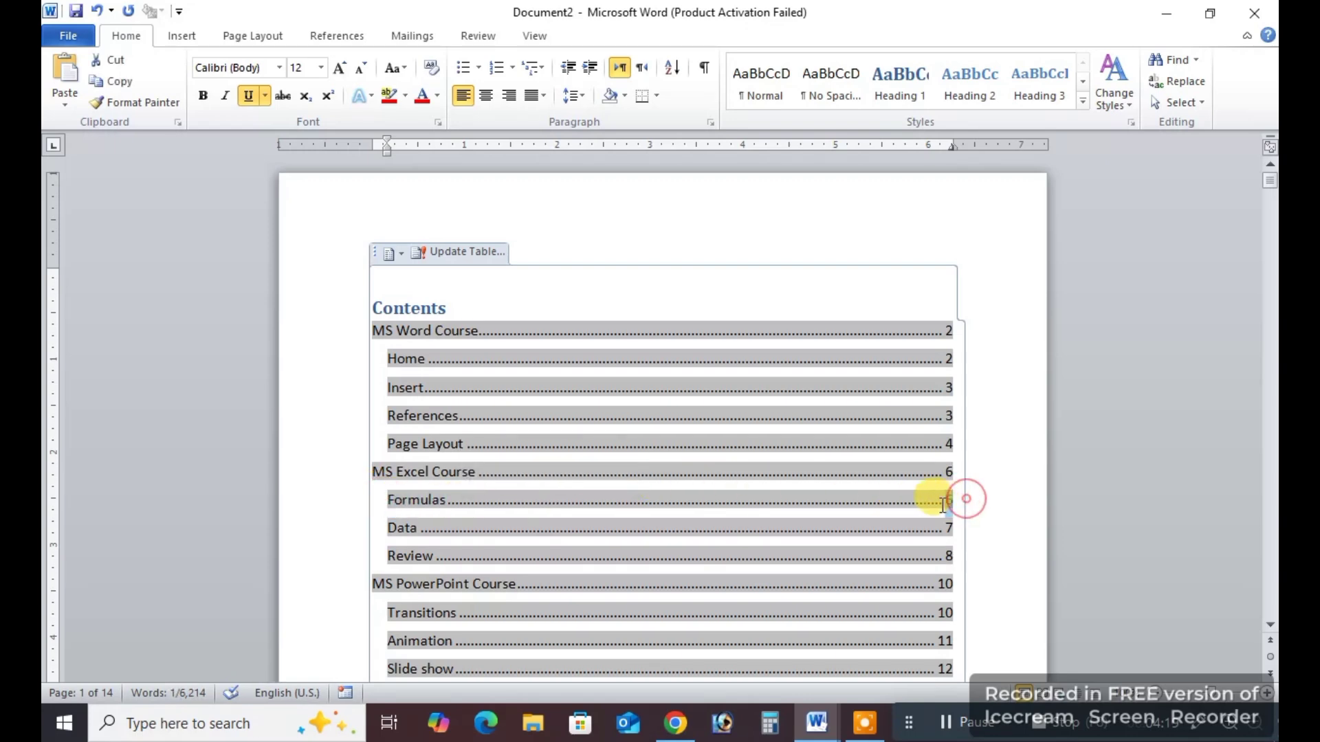
left_click(988, 537)
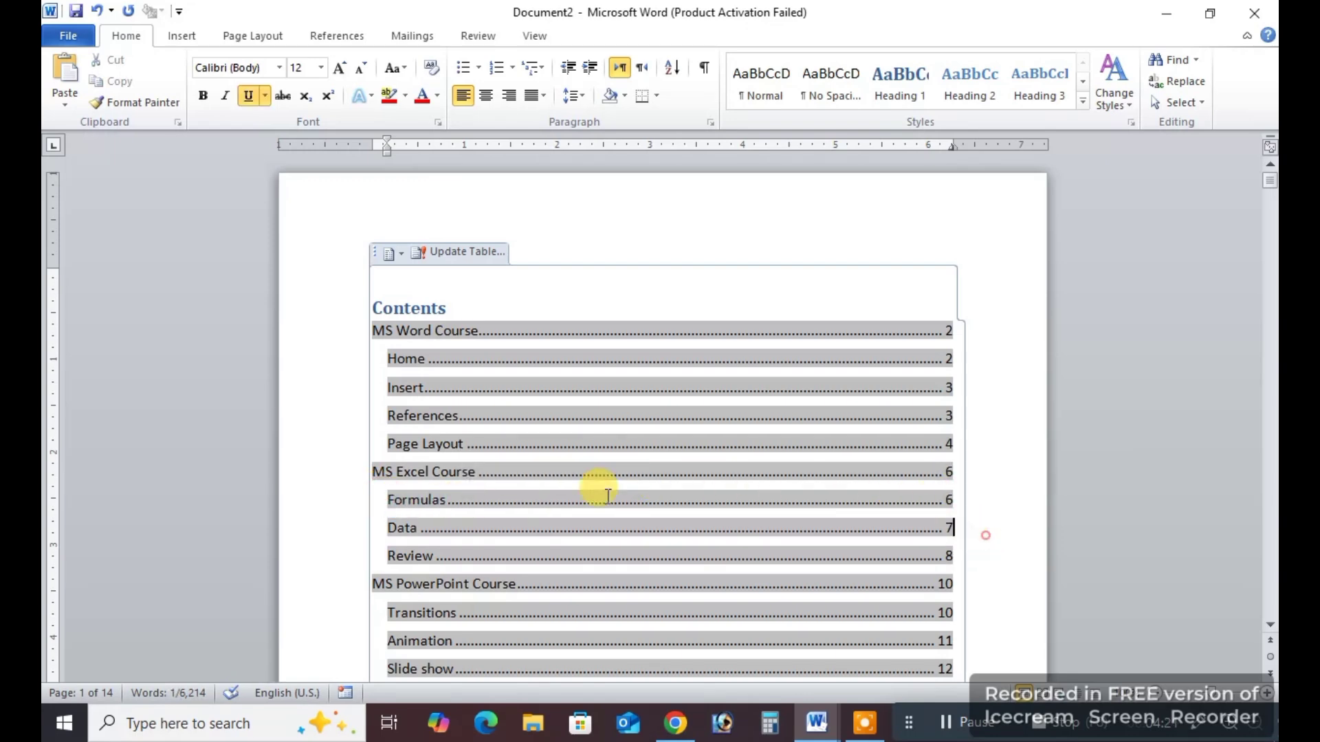
Check the MS Excel Course entry in the table of contents against the location of its heading in the document.
left_click_drag(383, 473, 472, 474)
left_click_drag(948, 470, 963, 479)
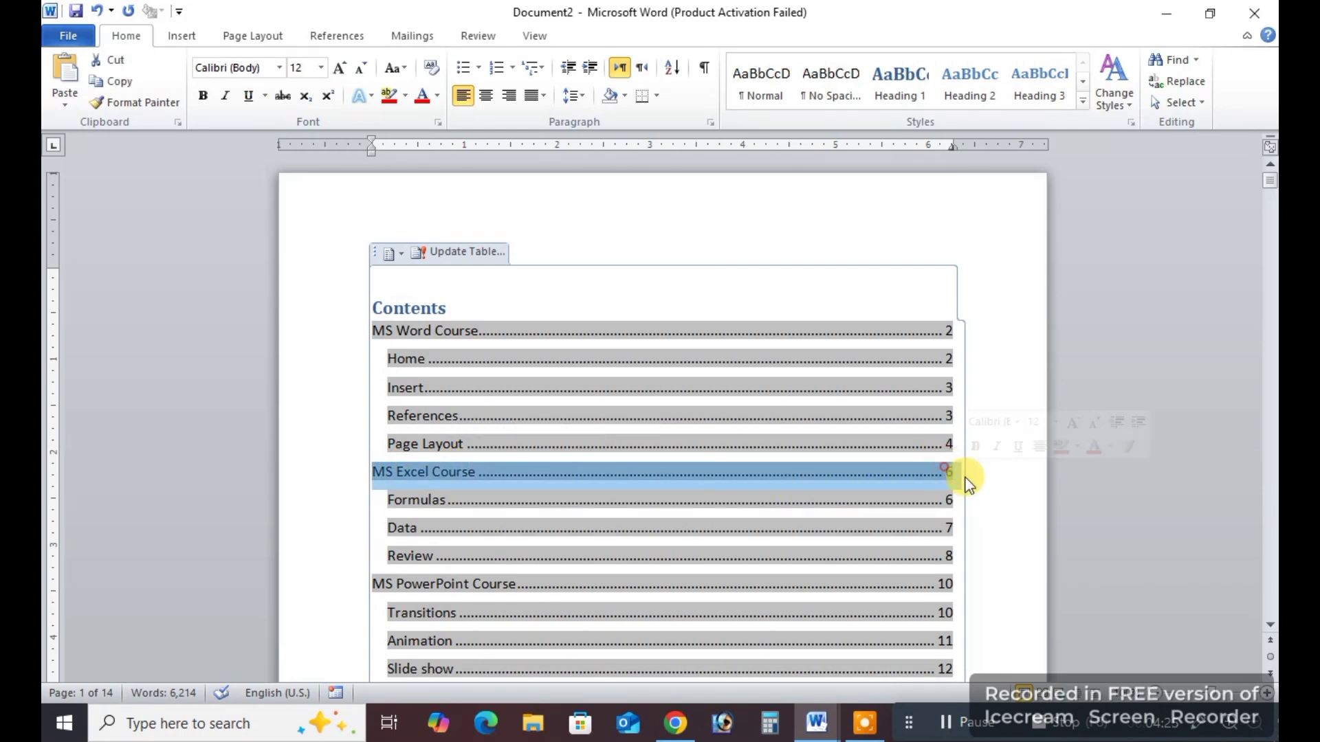
left_click(995, 528)
left_click_drag(1271, 184, 1271, 352)
scroll(421, 368, "up", 3)
scroll(421, 368, "up", 1)
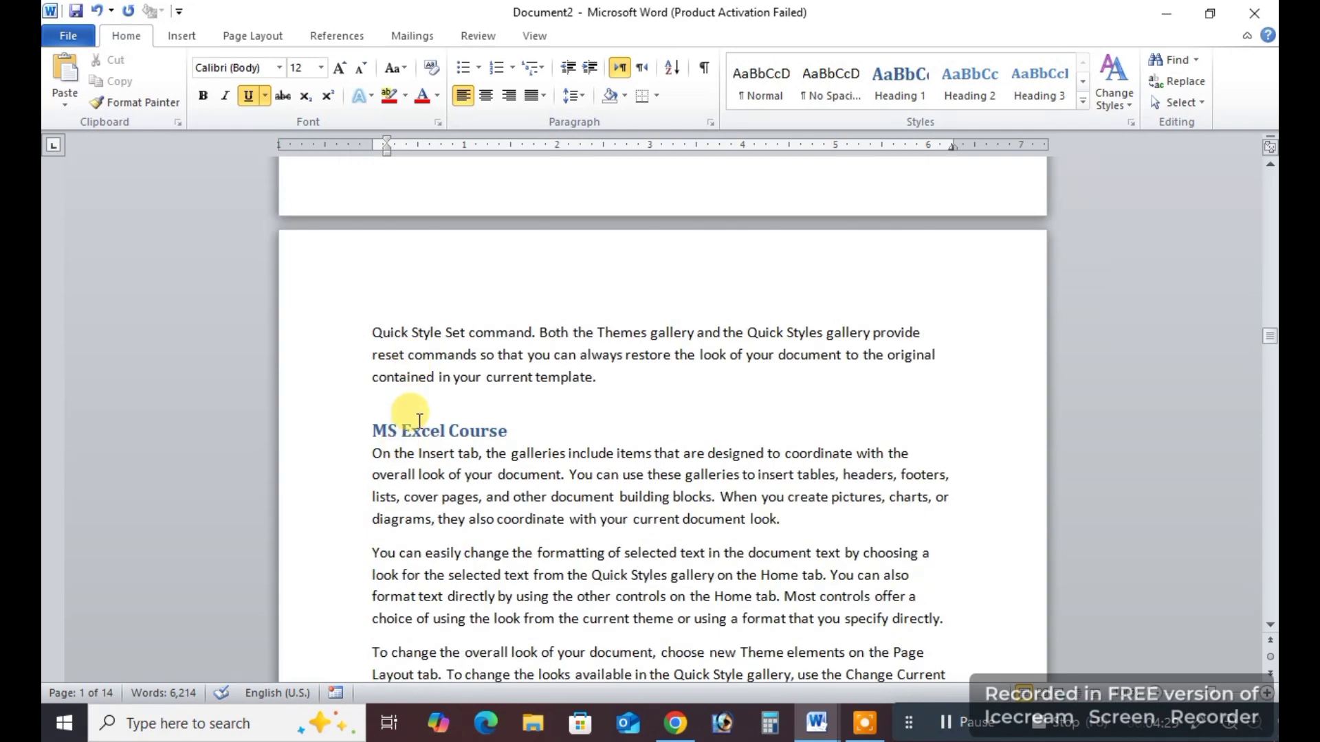
left_click(401, 432)
left_click_drag(1269, 337, 1269, 178)
left_click(1001, 326)
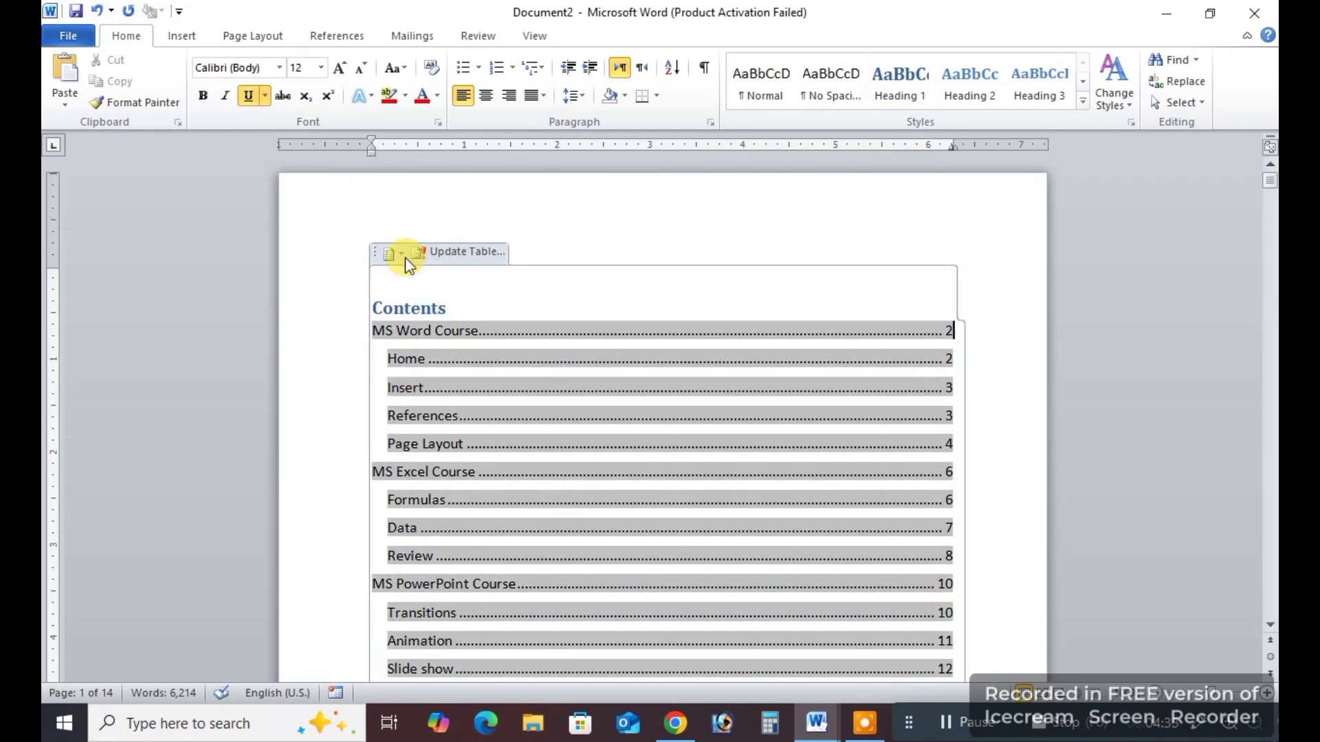
left_click(342, 38)
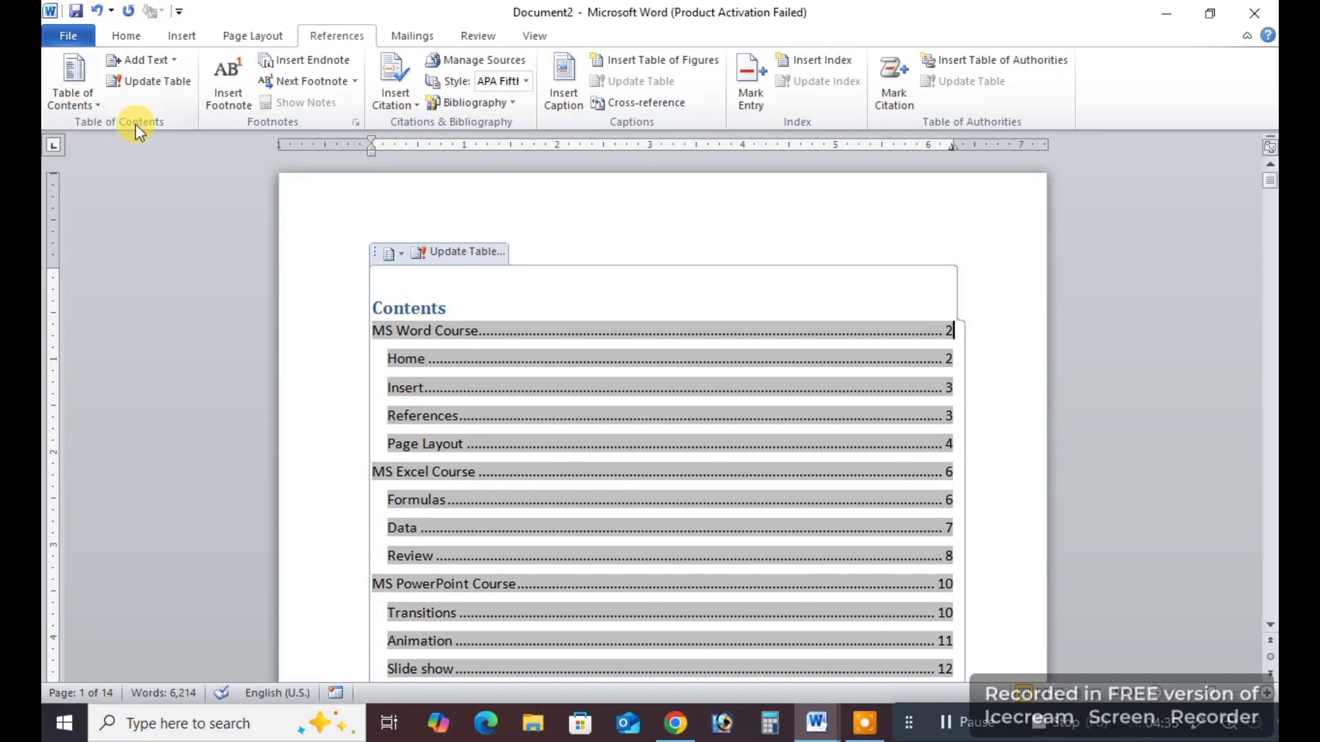
scroll(1004, 447, "down", 3)
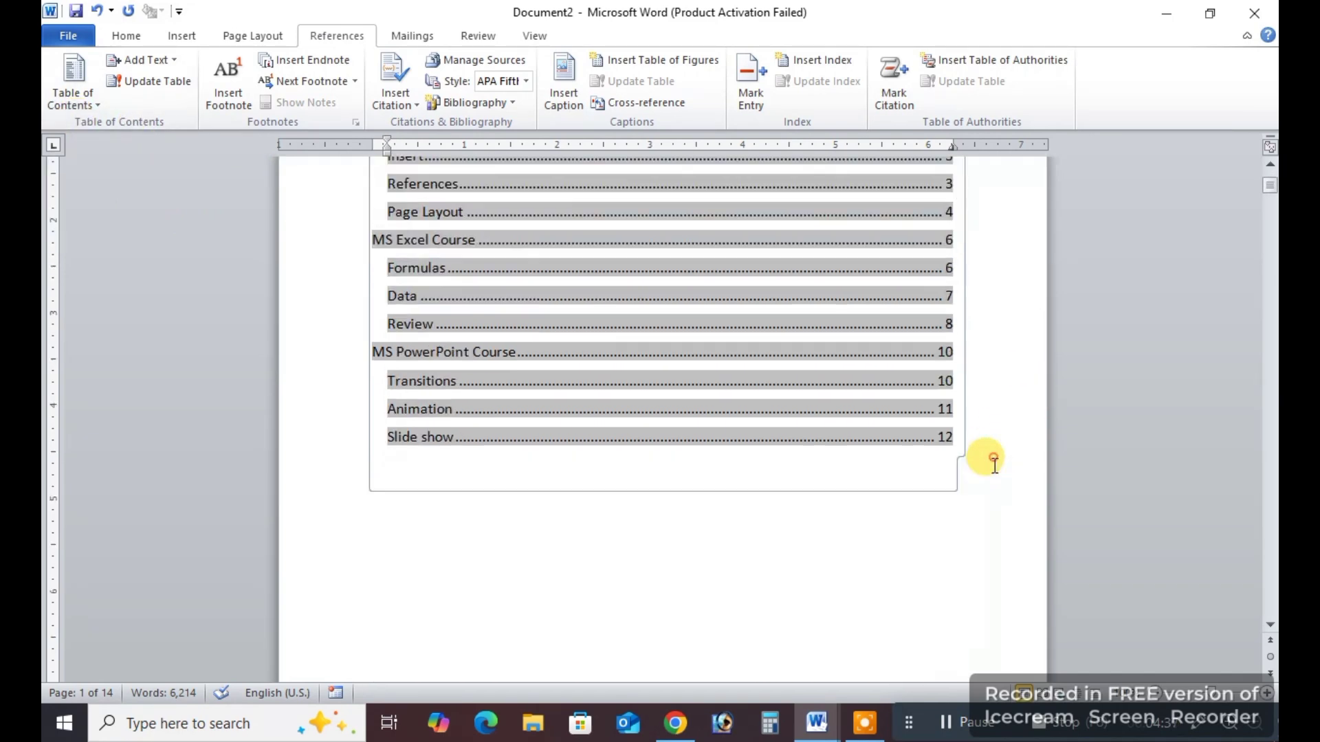
left_click(755, 507)
left_click(665, 492)
scroll(662, 492, "up", 3)
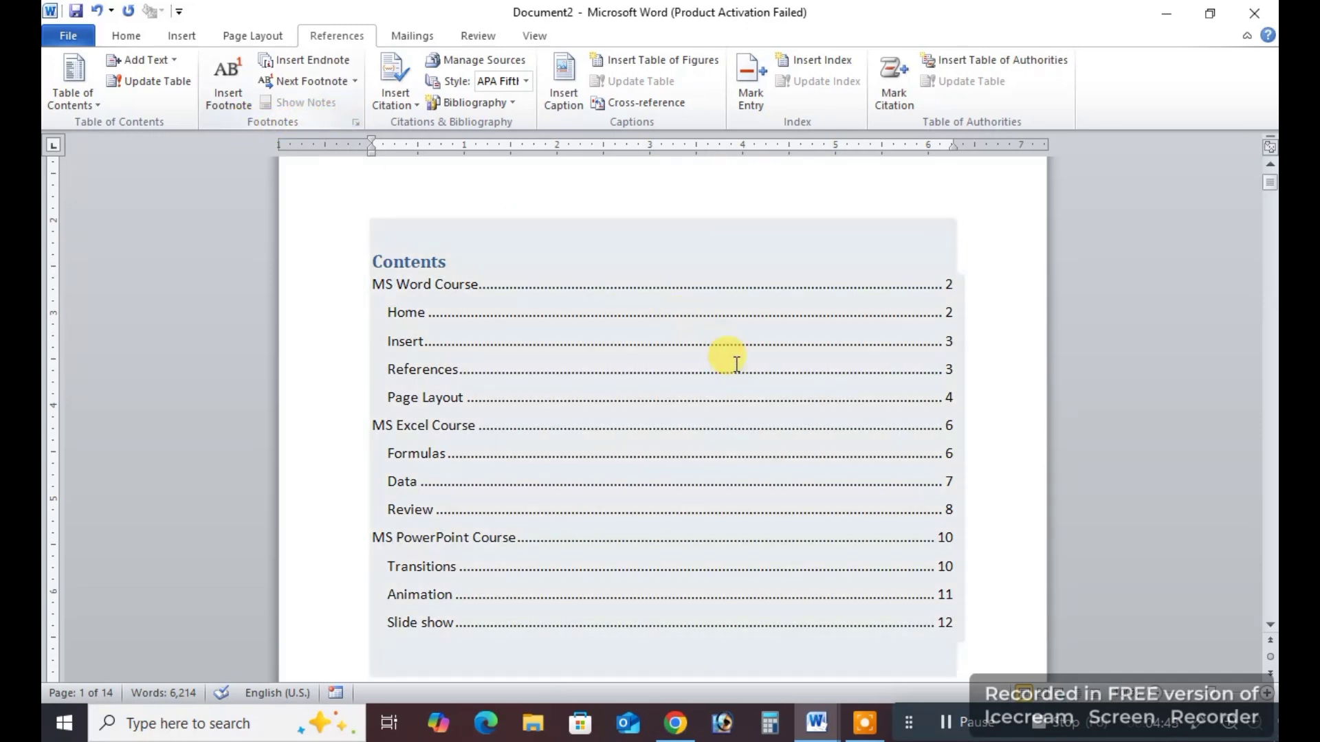
scroll(846, 585, "down", 1)
scroll(821, 581, "up", 1)
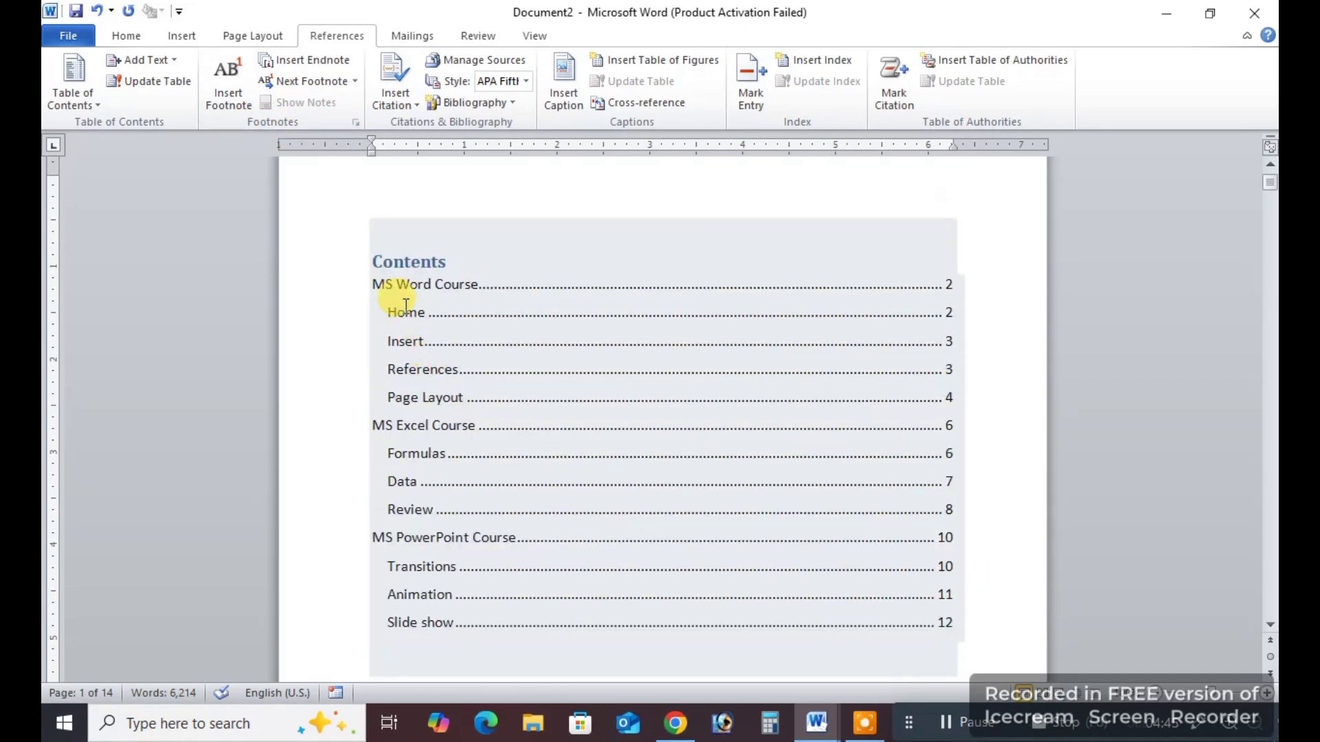